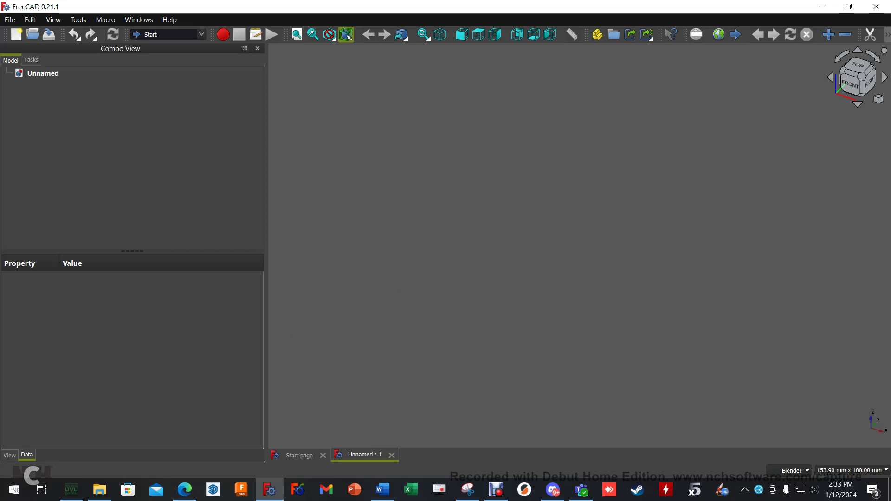
- Look through the top view and Top view Squared photos, then open the section 9 graph sketch
{"action": "key", "text": "alt+Tab"}
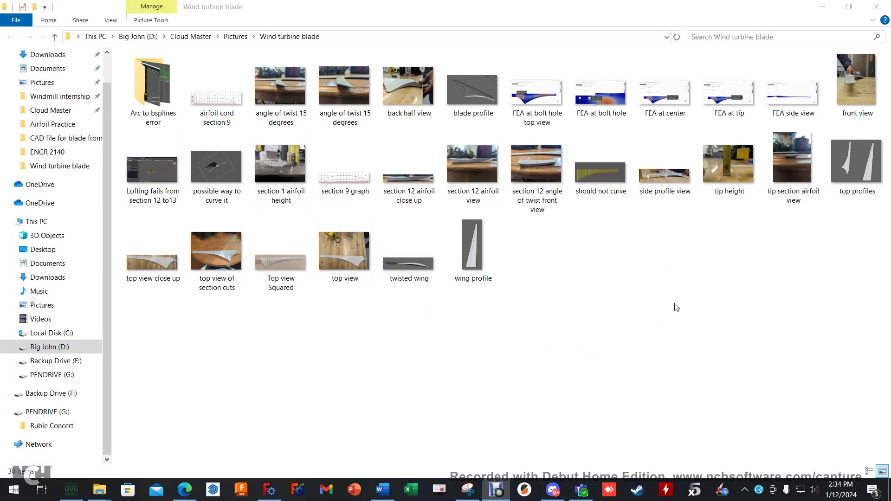
{"action": "double_click", "coordinate": [346, 254]}
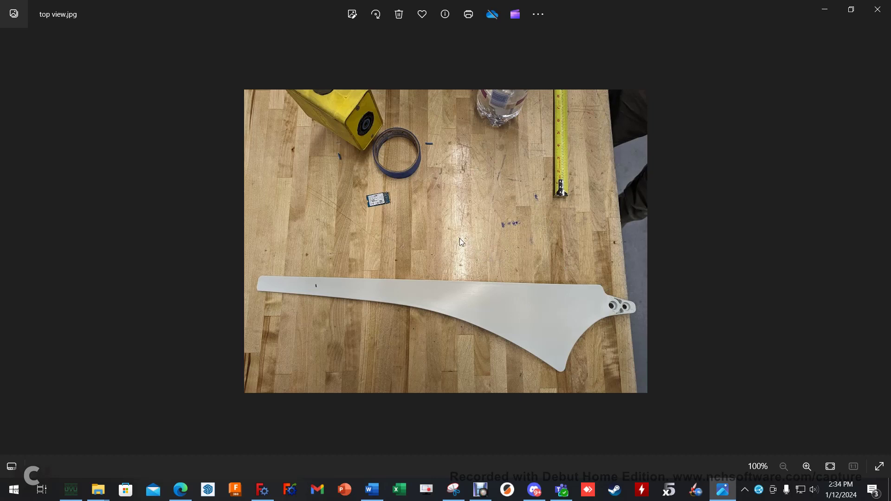
{"action": "left_click", "coordinate": [876, 9]}
{"action": "double_click", "coordinate": [269, 259]}
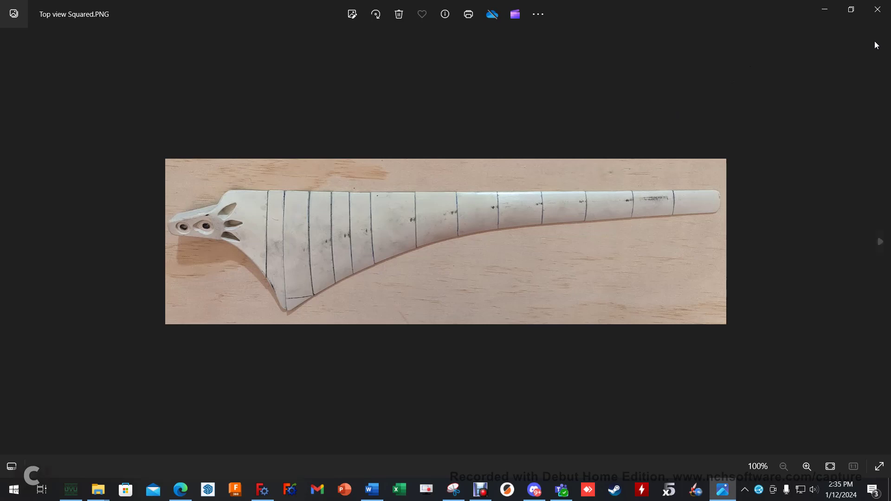
{"action": "left_click", "coordinate": [877, 9]}
{"action": "left_click", "coordinate": [409, 362]}
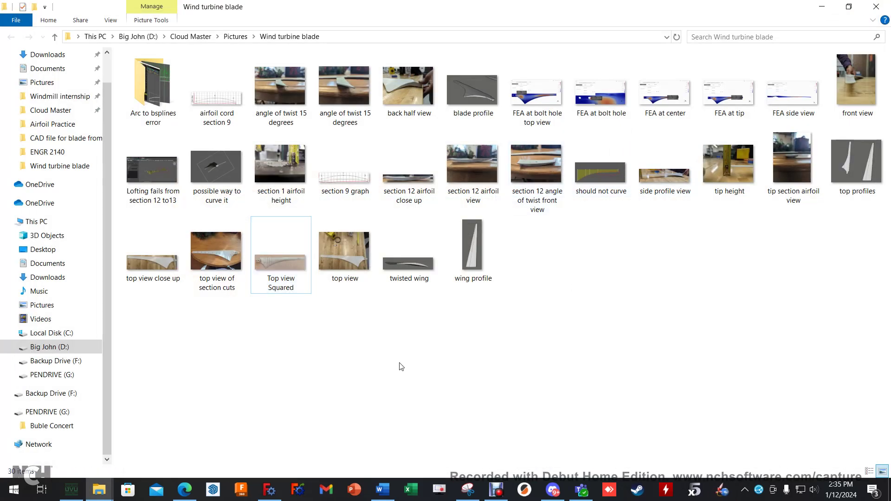
{"action": "double_click", "coordinate": [332, 178]}
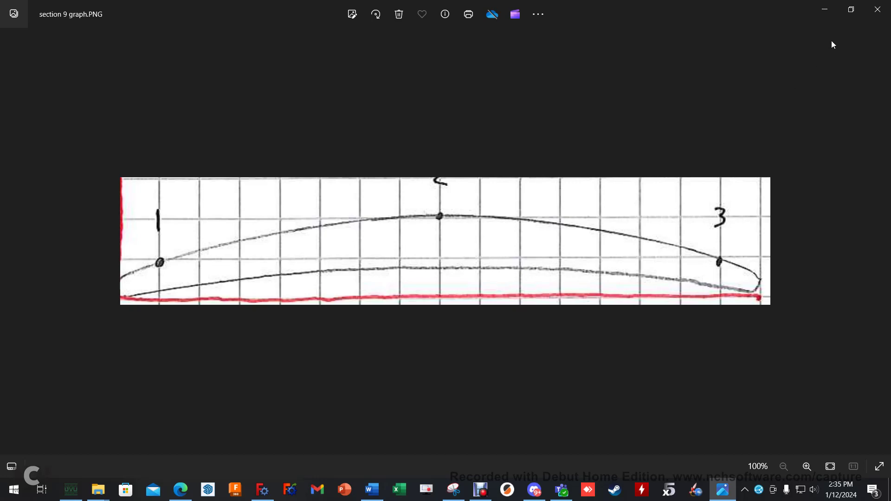
- Close section 9 graph, inspect the FEA at bolt hole top view stress image, then close it
{"action": "left_click", "coordinate": [876, 9]}
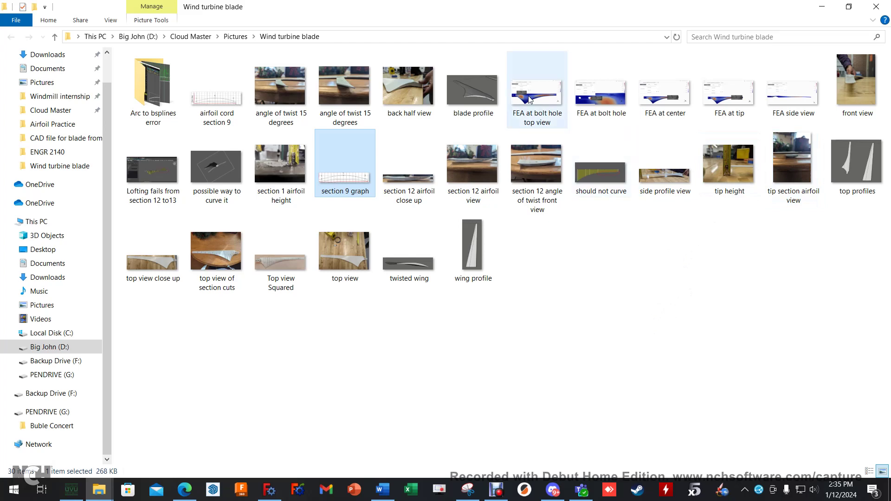
{"action": "double_click", "coordinate": [547, 100]}
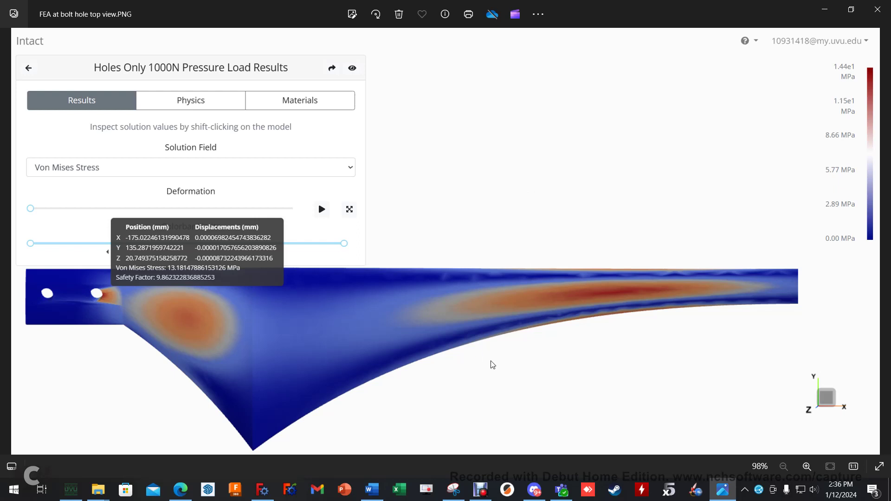
{"action": "left_click", "coordinate": [877, 9]}
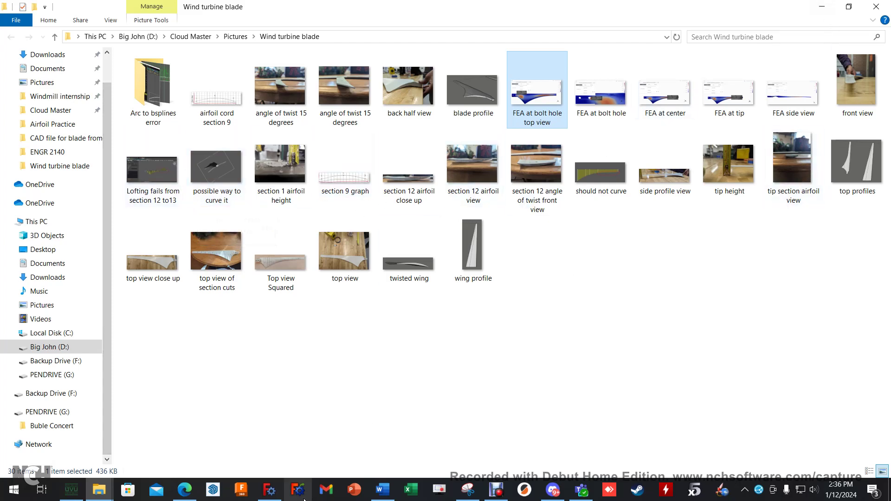
- Start a File Import in FreeCAD and browse the Wind turbine blade folder for a section 9 image
{"action": "left_click", "coordinate": [274, 490]}
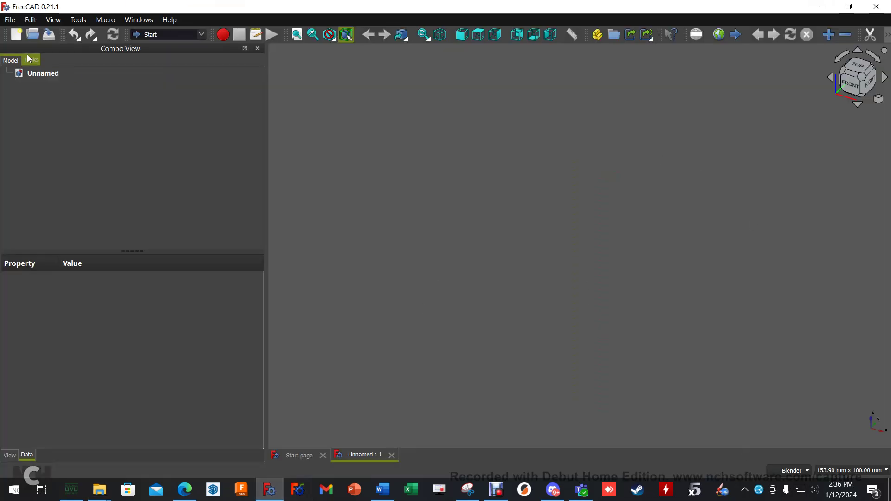
{"action": "left_click", "coordinate": [10, 20]}
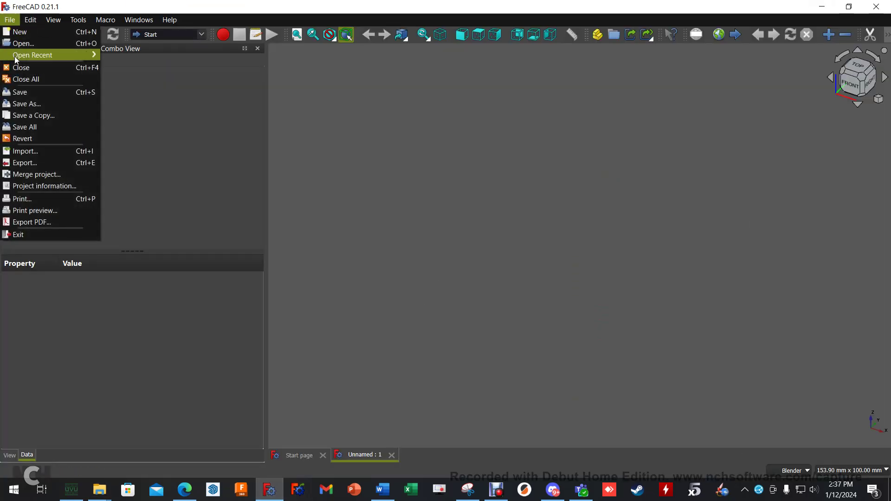
{"action": "left_click", "coordinate": [30, 151]}
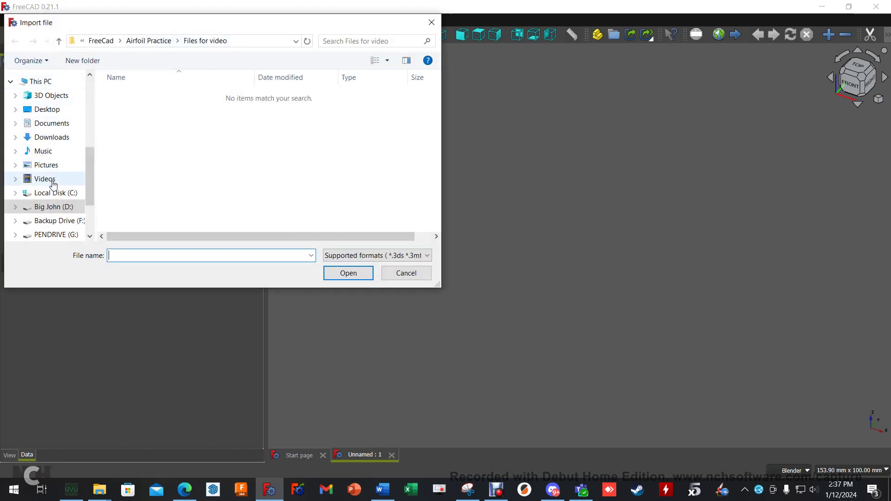
{"action": "scroll", "coordinate": [54, 181], "scroll_direction": "up", "scroll_amount": 3}
{"action": "left_click", "coordinate": [64, 146]}
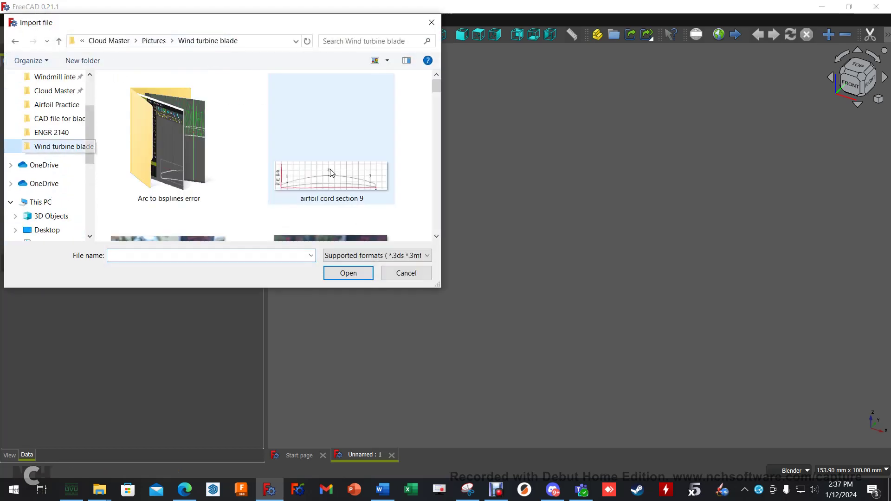
{"action": "scroll", "coordinate": [218, 155], "scroll_direction": "down", "scroll_amount": 2}
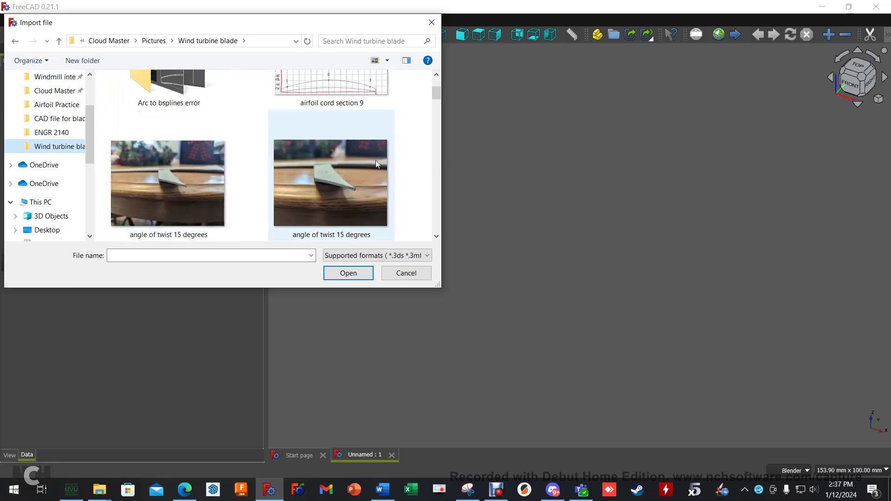
{"action": "scroll", "coordinate": [380, 160], "scroll_direction": "down", "scroll_amount": 15}
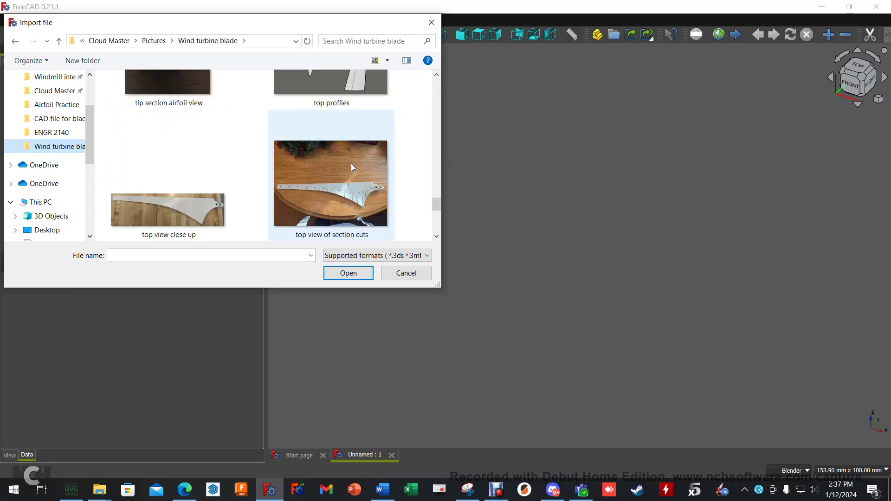
{"action": "scroll", "coordinate": [350, 163], "scroll_direction": "down", "scroll_amount": 2}
{"action": "scroll", "coordinate": [350, 163], "scroll_direction": "up", "scroll_amount": 5}
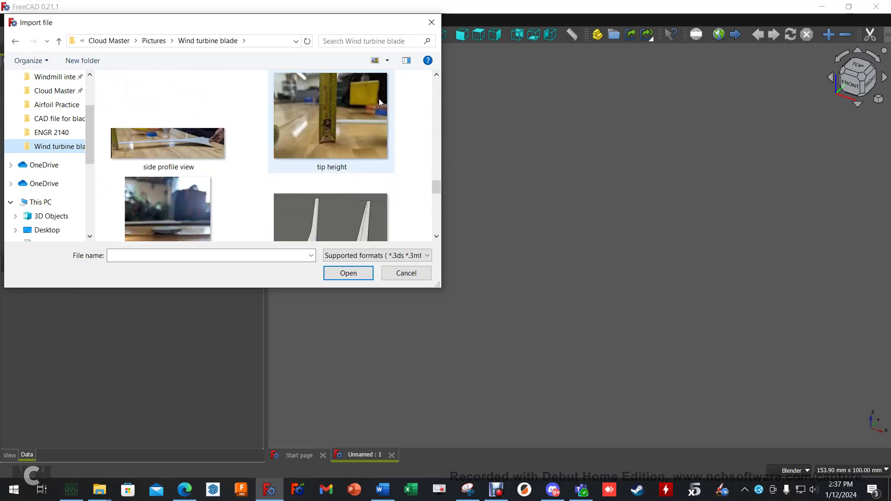
{"action": "scroll", "coordinate": [353, 159], "scroll_direction": "up", "scroll_amount": 6}
{"action": "scroll", "coordinate": [346, 163], "scroll_direction": "down", "scroll_amount": 3}
{"action": "scroll", "coordinate": [343, 156], "scroll_direction": "up", "scroll_amount": 3}
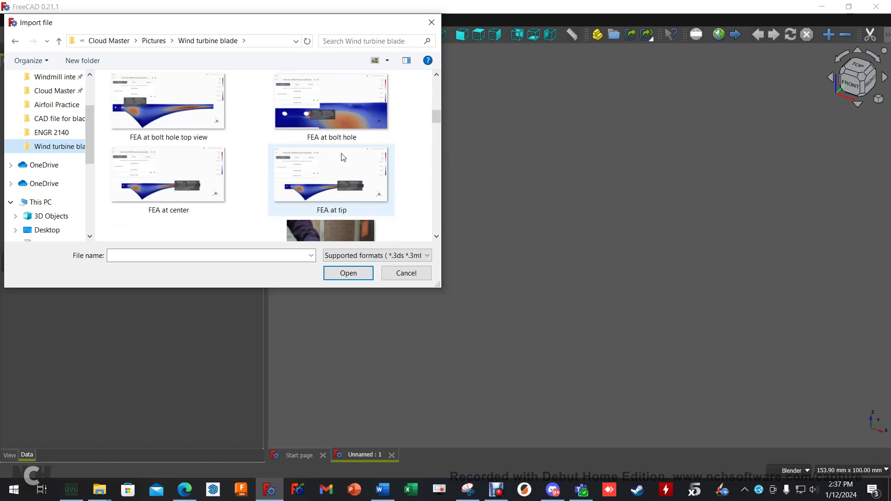
{"action": "scroll", "coordinate": [341, 155], "scroll_direction": "up", "scroll_amount": 4}
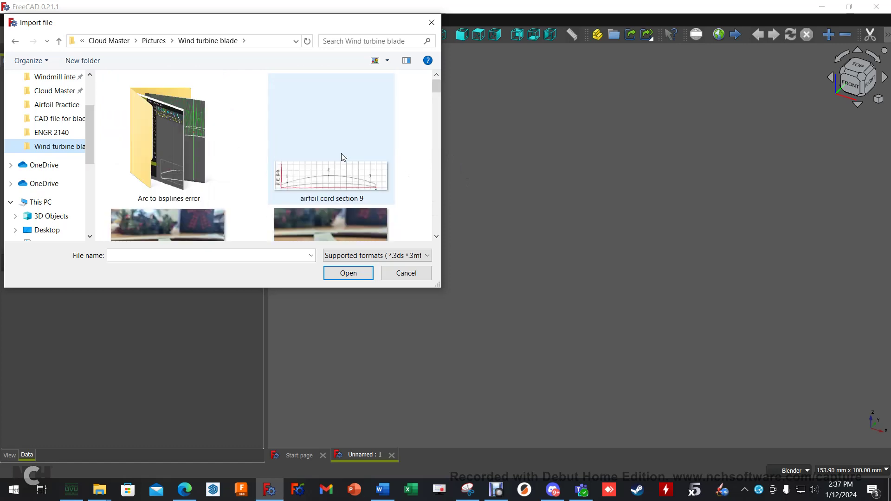
{"action": "left_click", "coordinate": [324, 176]}
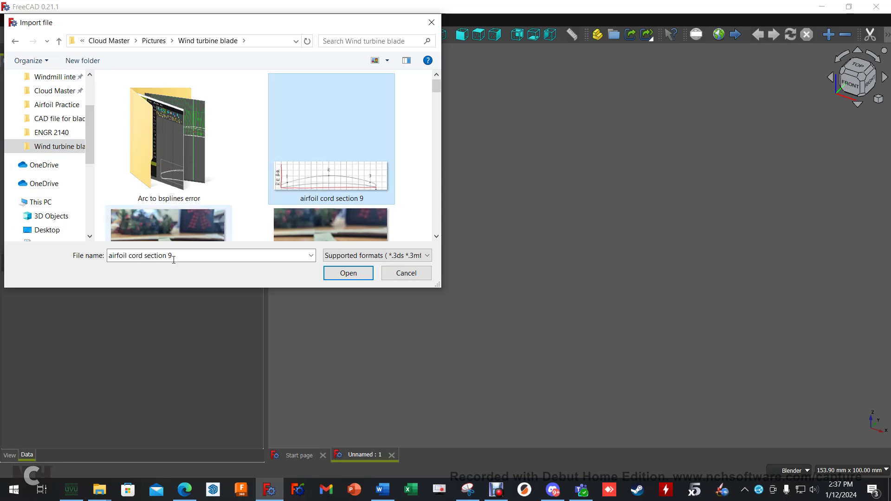
- After checking the Airfoil Tools page, import the section 9 graph image instead
{"action": "left_click", "coordinate": [185, 489]}
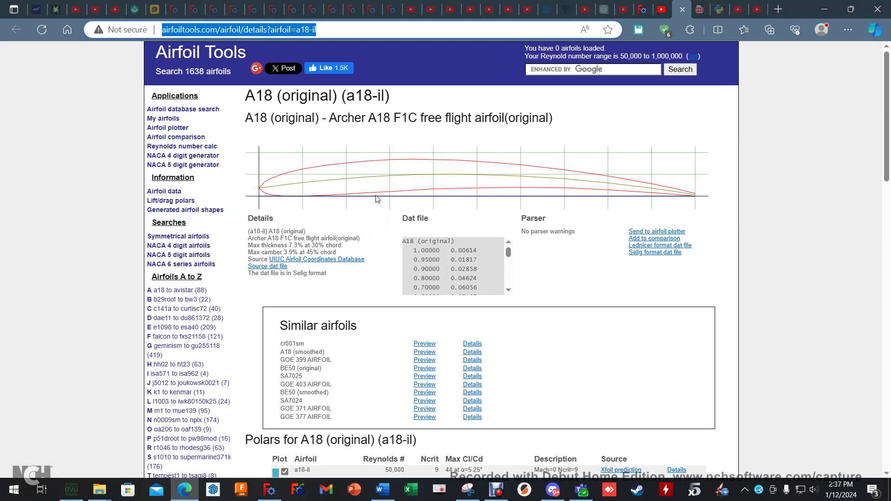
{"action": "left_click", "coordinate": [269, 489]}
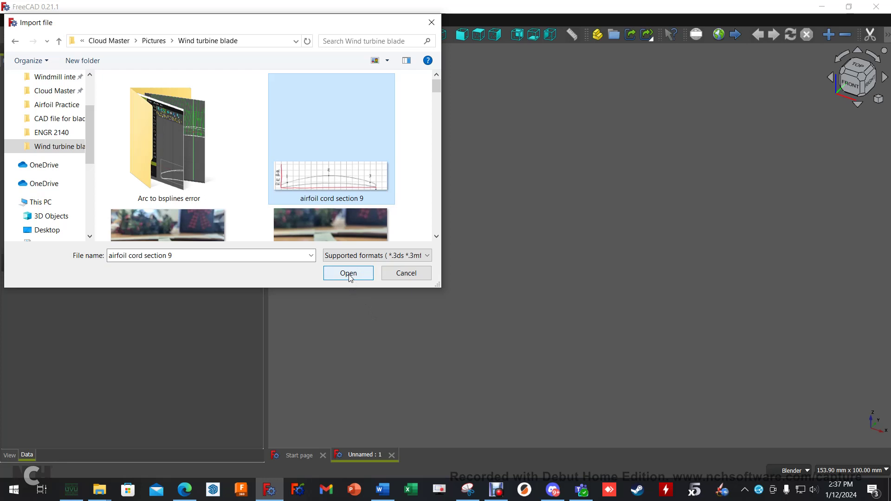
{"action": "scroll", "coordinate": [317, 188], "scroll_direction": "down", "scroll_amount": 5}
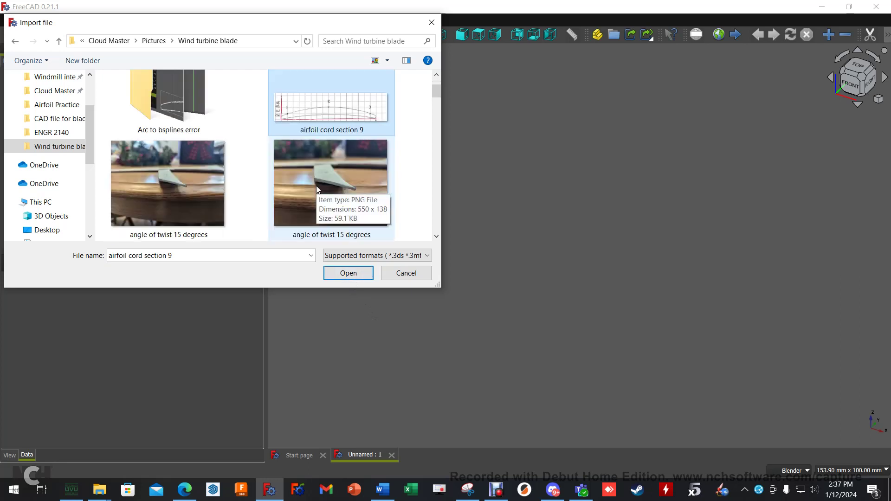
{"action": "scroll", "coordinate": [317, 188], "scroll_direction": "down", "scroll_amount": 8}
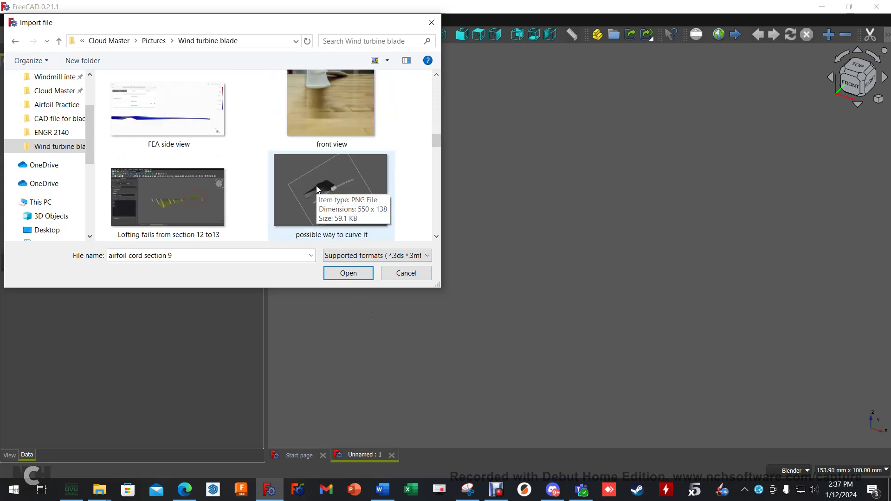
{"action": "left_click", "coordinate": [330, 116]}
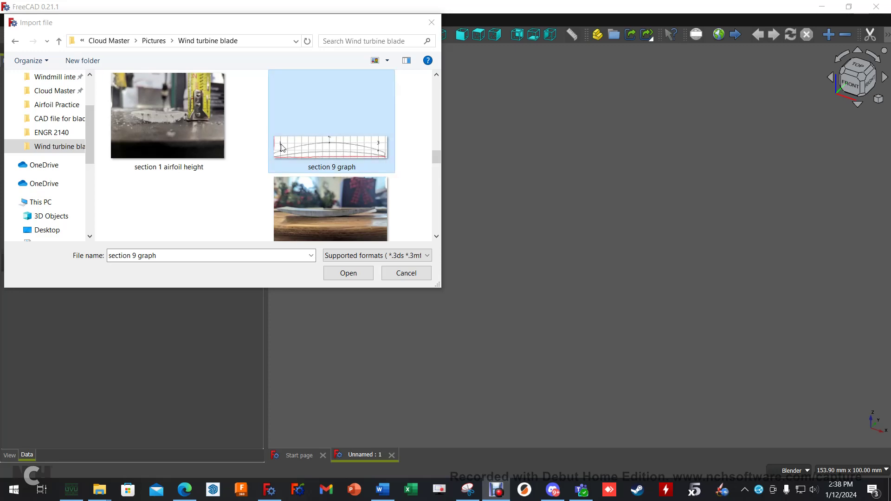
{"action": "left_click", "coordinate": [348, 273]}
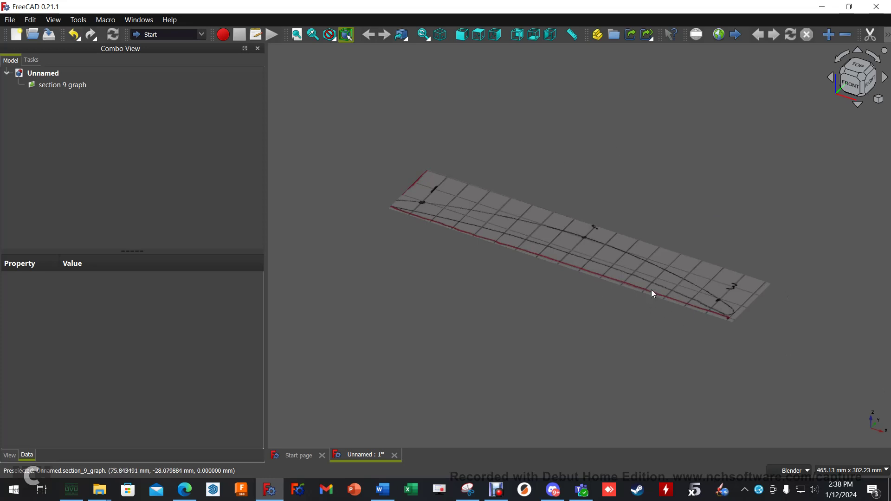
- Switch to top view and open the section 9 graph image's plane settings
{"action": "left_click", "coordinate": [859, 71]}
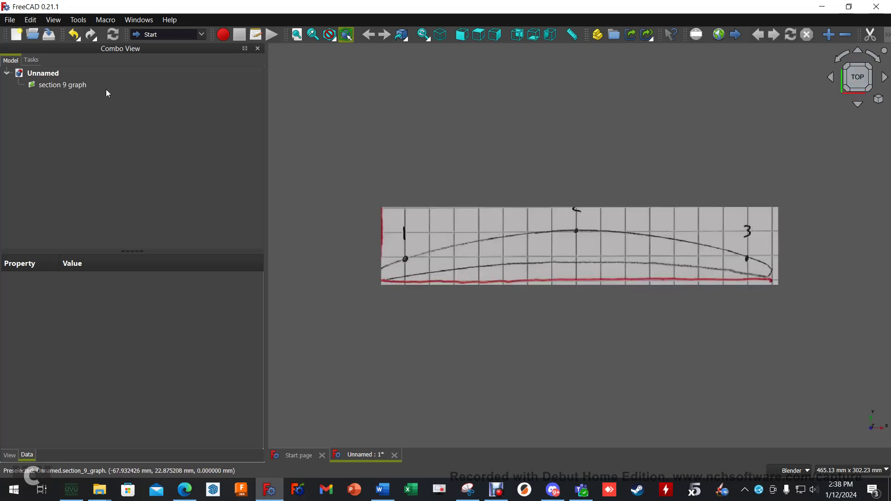
{"action": "left_click", "coordinate": [59, 88]}
{"action": "double_click", "coordinate": [60, 87]}
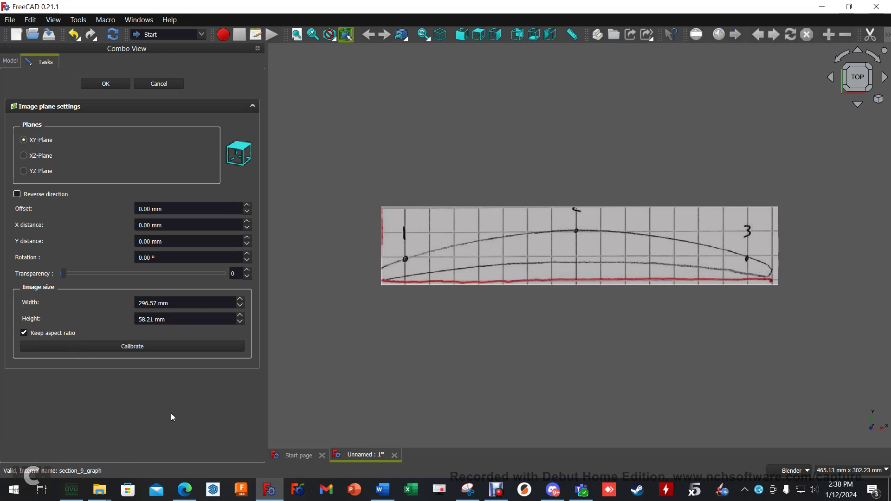
- Calibrate the image along its baseline to 28.25 mm, rescaling it to 28.79 × 5.65 mm
{"action": "left_click", "coordinate": [125, 348]}
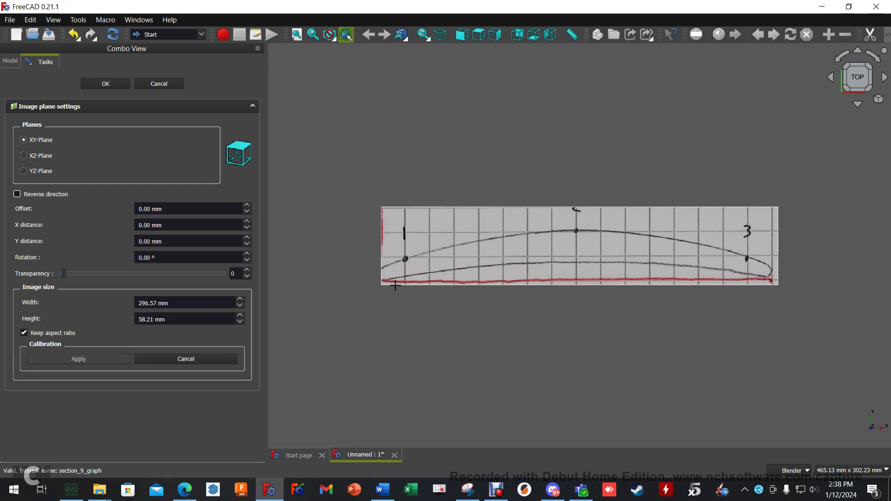
{"action": "scroll", "coordinate": [370, 274], "scroll_direction": "up", "scroll_amount": 4}
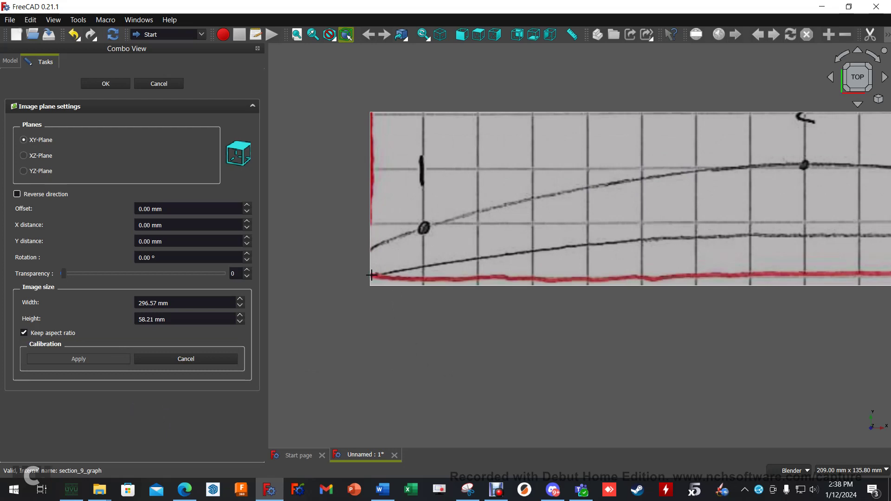
{"action": "left_click", "coordinate": [371, 274]}
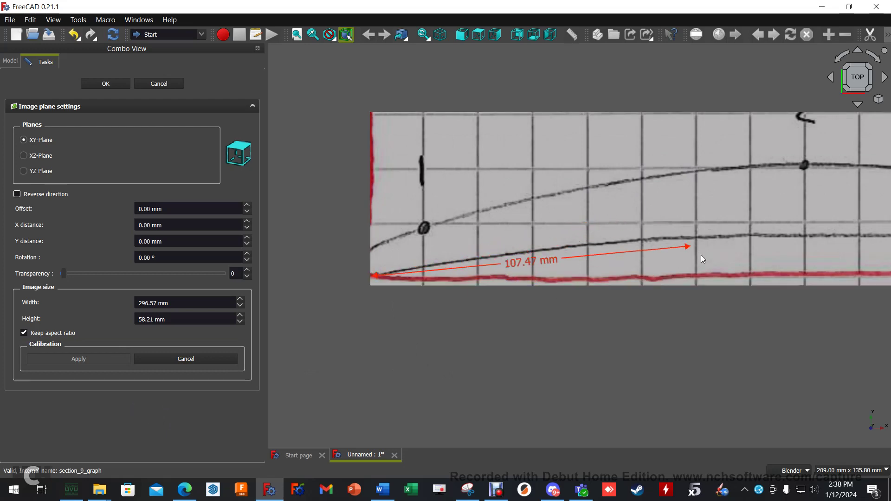
{"action": "middle_click_drag", "start_coordinate": [765, 268], "coordinate": [330, 277], "text": "shift"}
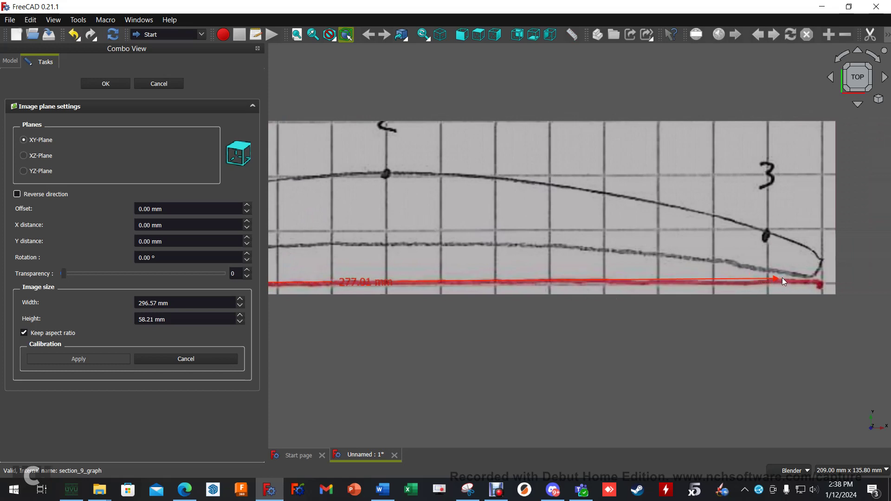
{"action": "left_click", "coordinate": [820, 283]}
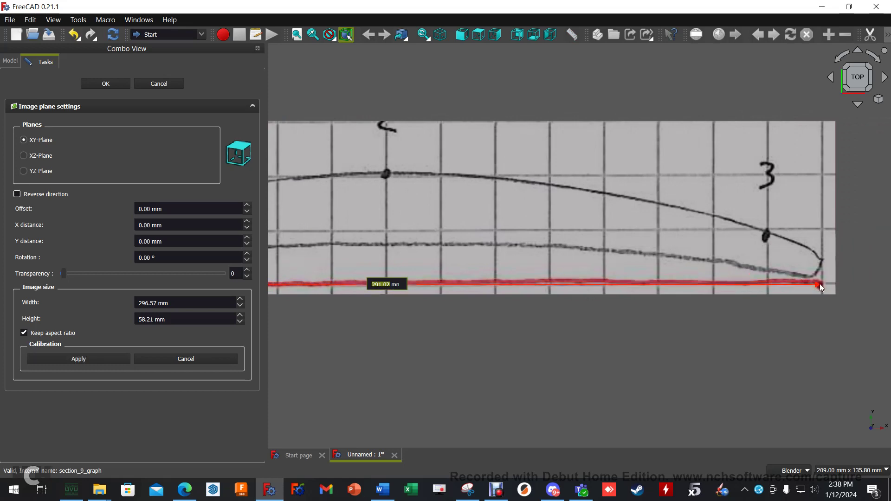
{"action": "type", "text": "28.25"}
{"action": "key", "text": "Return"}
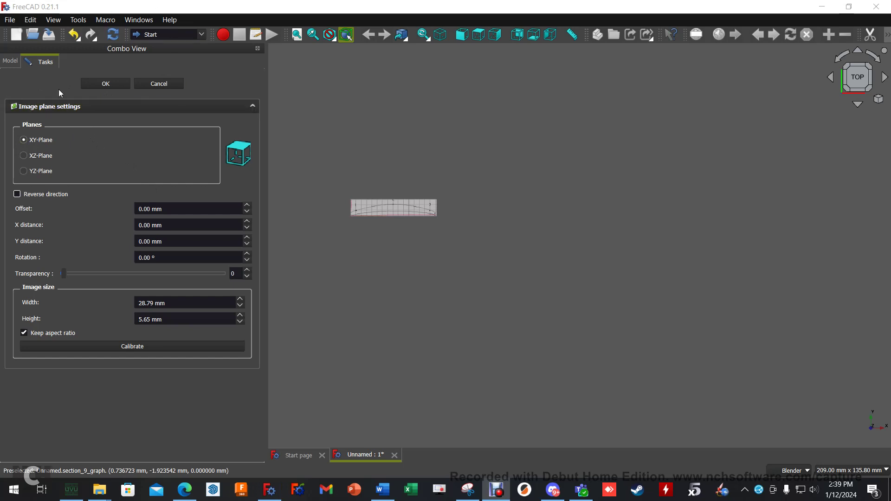
- Accept the image plane settings and switch to the Part Design workbench
{"action": "left_click", "coordinate": [106, 85]}
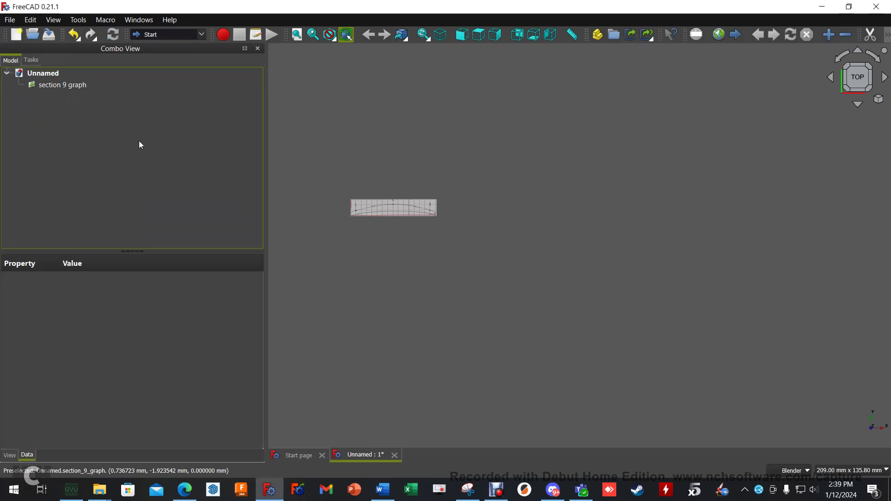
{"action": "middle_click_drag", "start_coordinate": [397, 271], "coordinate": [550, 296], "text": "shift"}
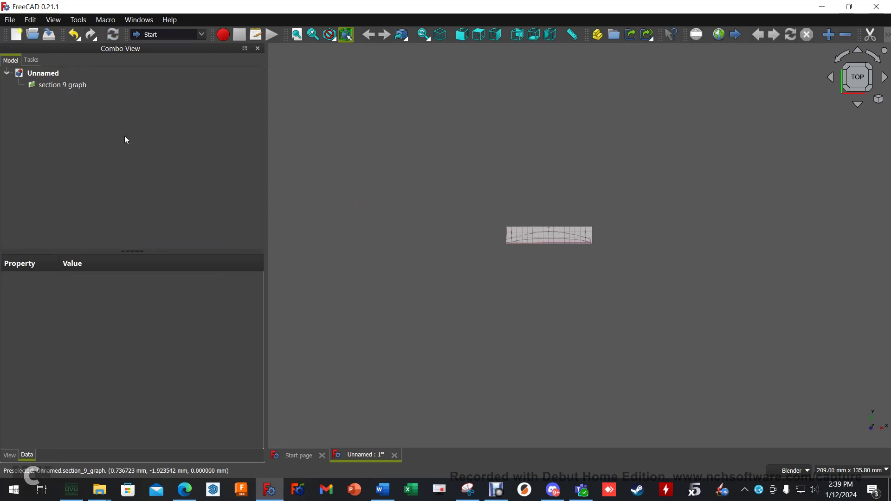
{"action": "left_click", "coordinate": [200, 35]}
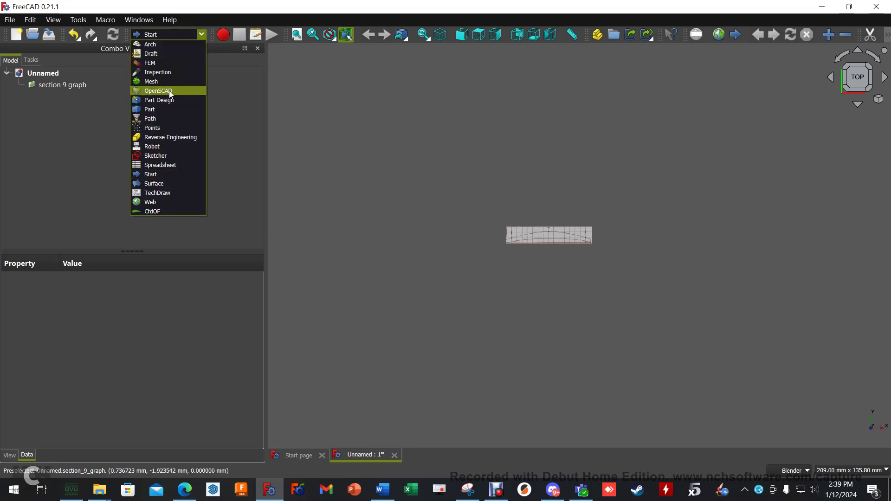
{"action": "left_click", "coordinate": [168, 104]}
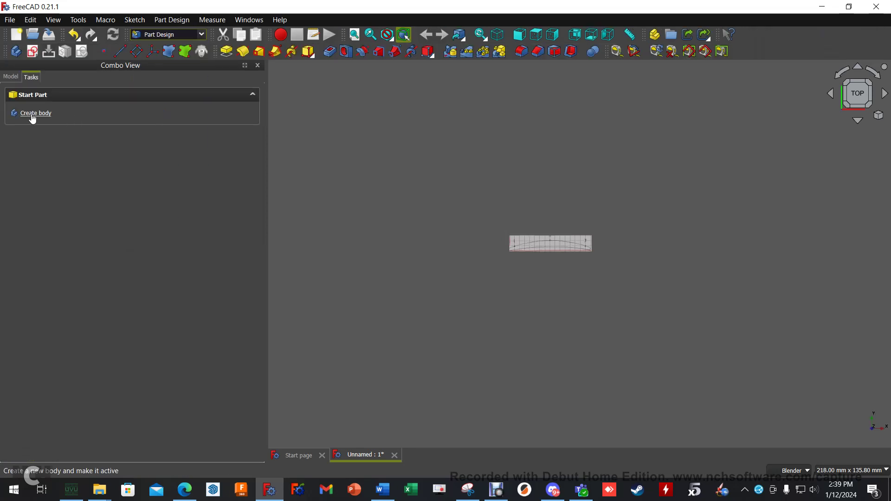
- Create a Body and start a new sketch on the XY plane
{"action": "left_click", "coordinate": [11, 77]}
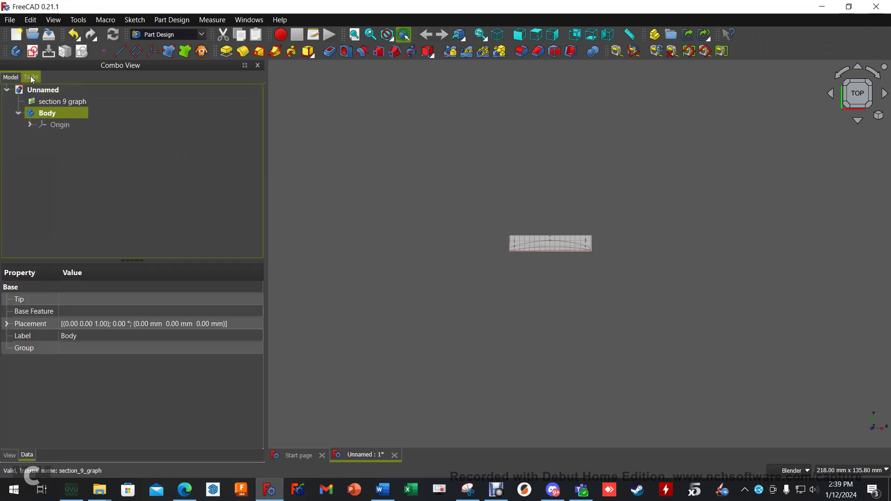
{"action": "left_click", "coordinate": [32, 77]}
{"action": "left_click", "coordinate": [45, 114]}
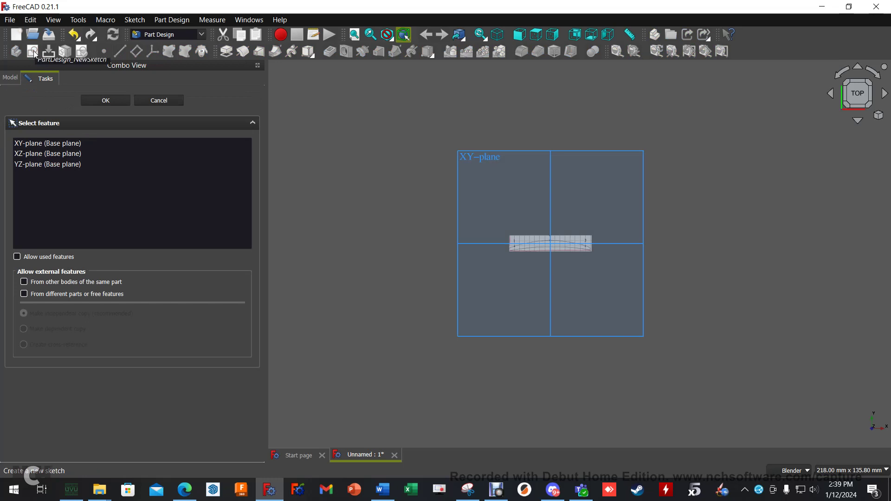
{"action": "left_click", "coordinate": [41, 148]}
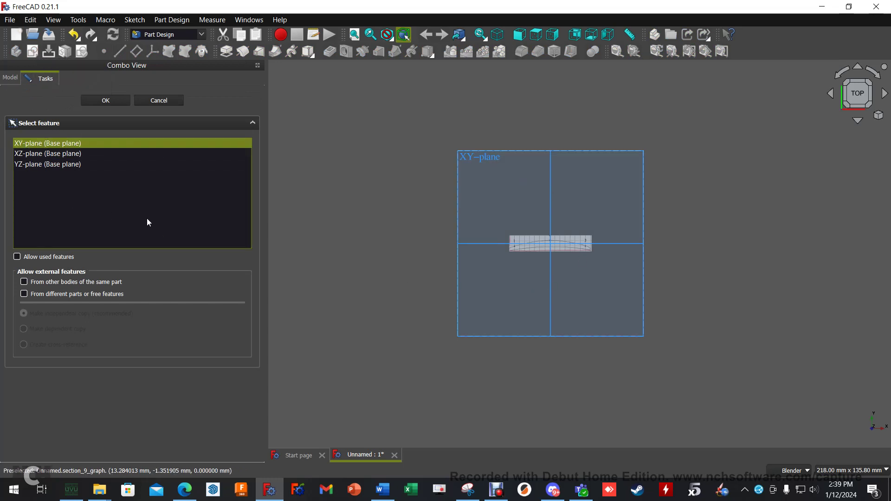
- Open the XY sketch and trace the upper airfoil curve with an end-points-and-rim arc
{"action": "left_click", "coordinate": [107, 104]}
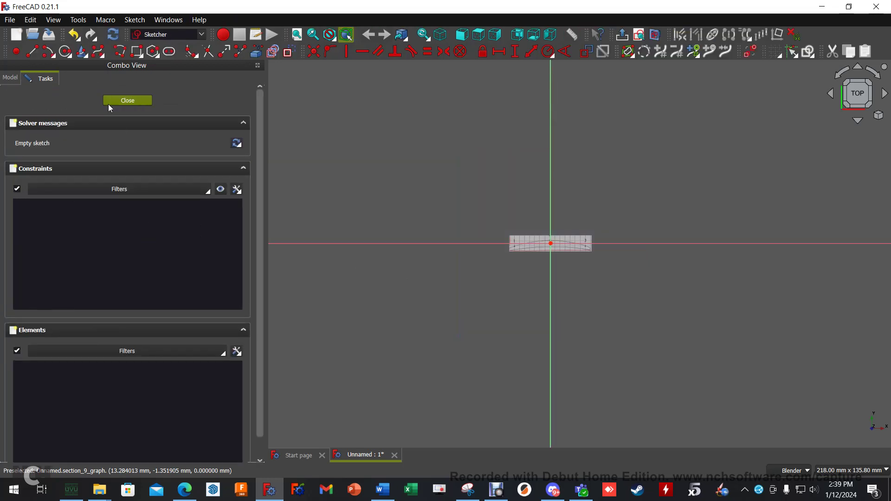
{"action": "scroll", "coordinate": [562, 242], "scroll_direction": "up", "scroll_amount": 4}
{"action": "scroll", "coordinate": [550, 240], "scroll_direction": "up", "scroll_amount": 4}
{"action": "scroll", "coordinate": [540, 238], "scroll_direction": "down", "scroll_amount": 2}
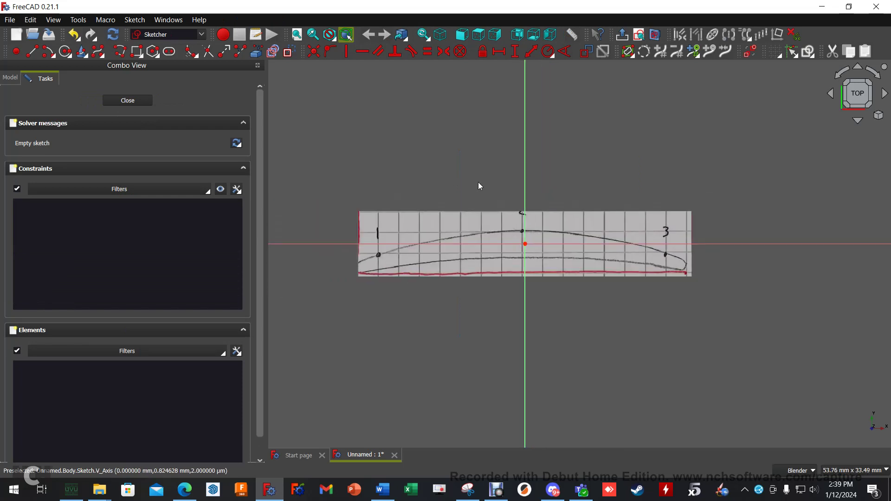
{"action": "left_click", "coordinate": [50, 57]}
{"action": "left_click", "coordinate": [79, 79]}
{"action": "scroll", "coordinate": [403, 261], "scroll_direction": "up", "scroll_amount": 3}
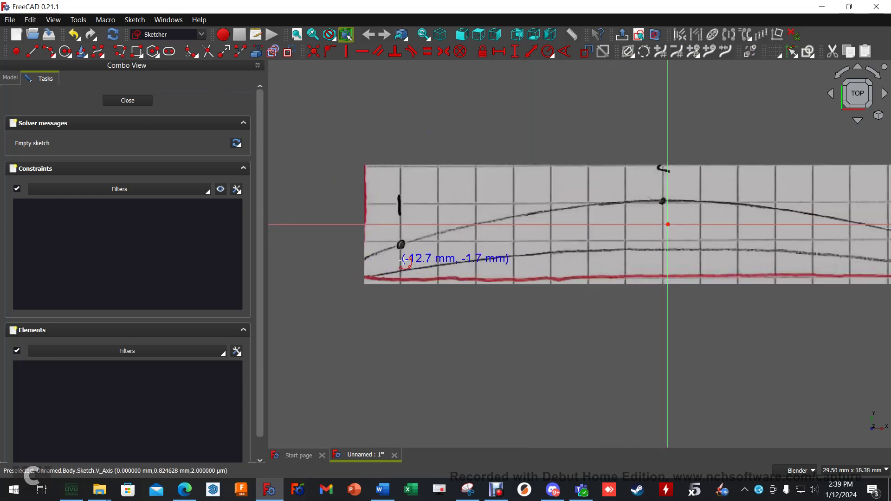
{"action": "left_click", "coordinate": [368, 258]}
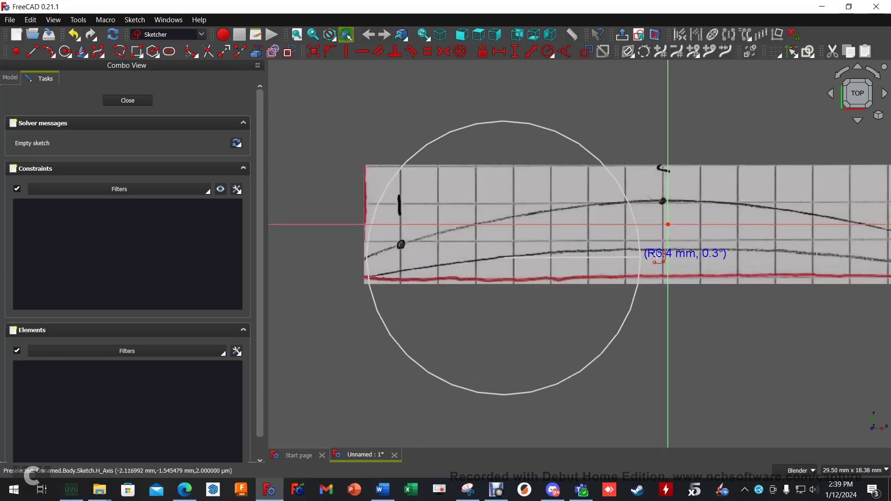
{"action": "middle_click_drag", "start_coordinate": [662, 249], "coordinate": [297, 225], "text": "shift"}
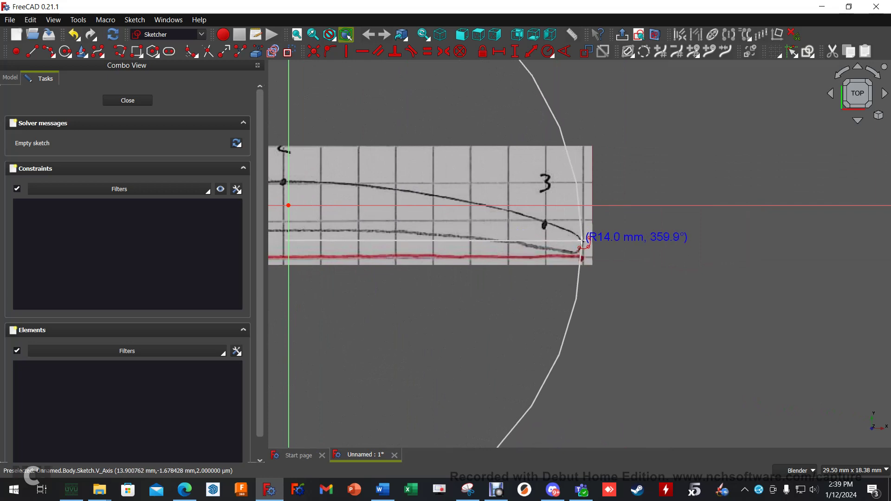
{"action": "scroll", "coordinate": [557, 243], "scroll_direction": "up", "scroll_amount": 5}
{"action": "scroll", "coordinate": [550, 206], "scroll_direction": "down", "scroll_amount": 5}
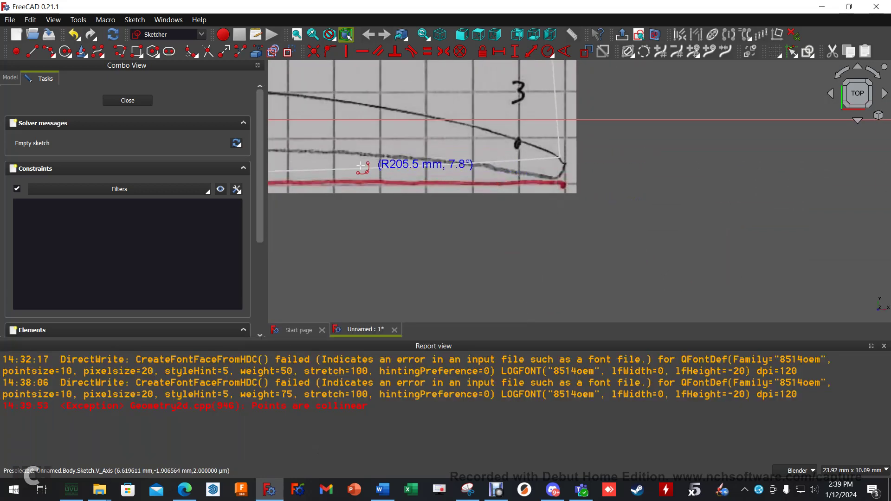
{"action": "mouse_move", "coordinate": [365, 169]}
{"action": "middle_mouse_down", "text": "shift"}
{"action": "mouse_move", "coordinate": [395, 171]}
{"action": "mouse_move", "coordinate": [555, 293]}
{"action": "middle_mouse_up", "text": "shift"}
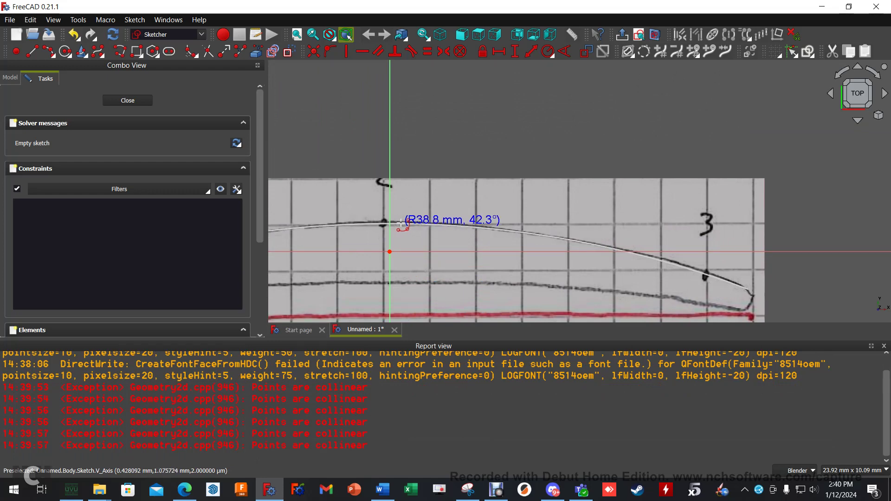
{"action": "left_click", "coordinate": [402, 223]}
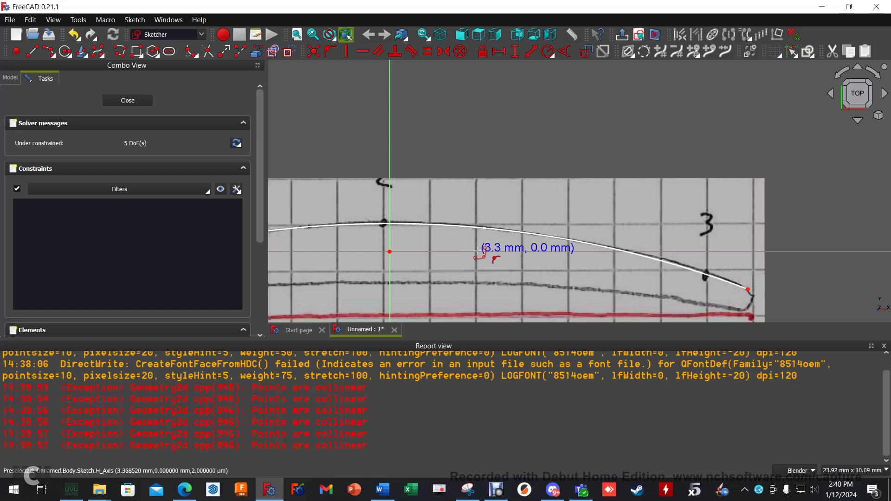
- Trace the lower airfoil curve with a second three-point arc from leading to trailing edge
{"action": "middle_click_drag", "start_coordinate": [465, 257], "coordinate": [637, 238], "text": "shift"}
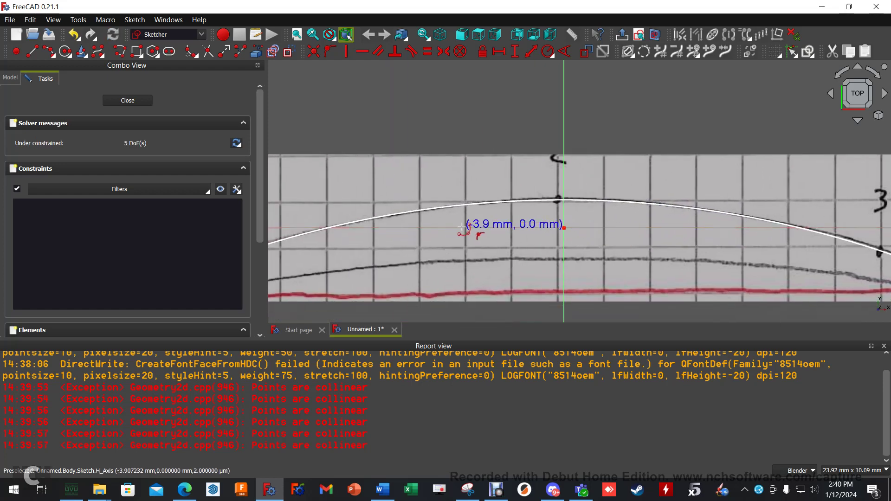
{"action": "scroll", "coordinate": [463, 236], "scroll_direction": "down", "scroll_amount": 2}
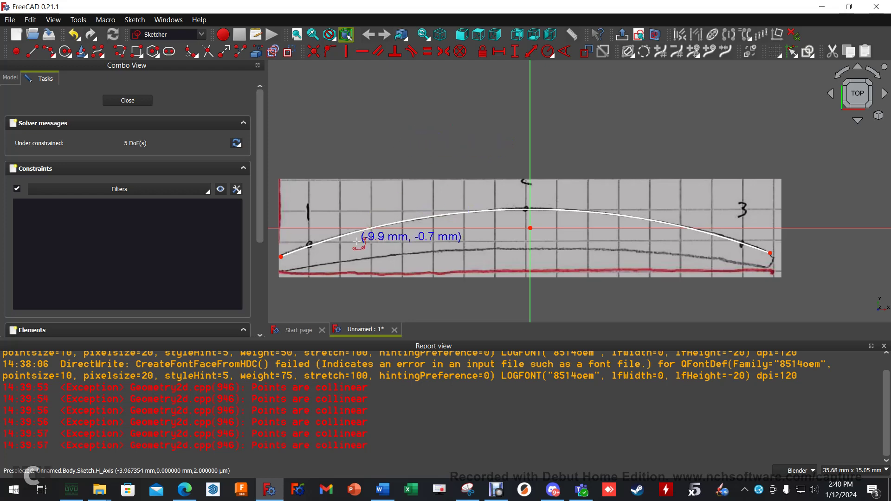
{"action": "scroll", "coordinate": [361, 262], "scroll_direction": "up", "scroll_amount": 3}
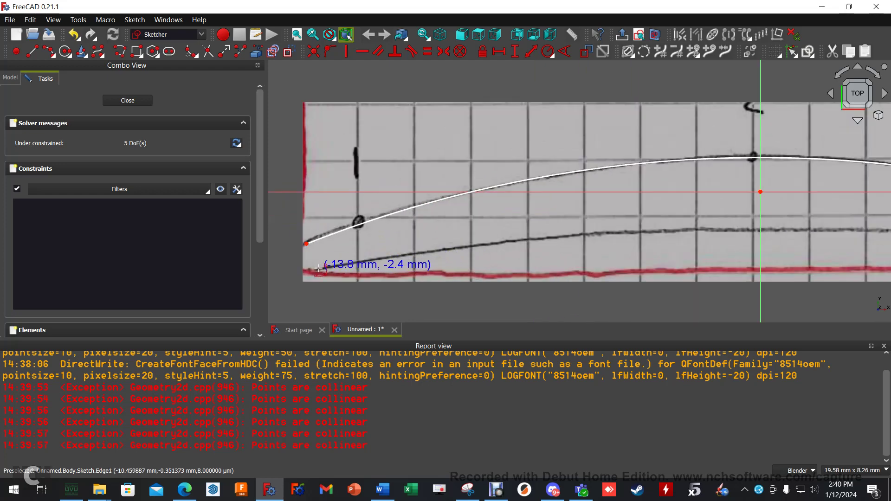
{"action": "left_click", "coordinate": [315, 268]}
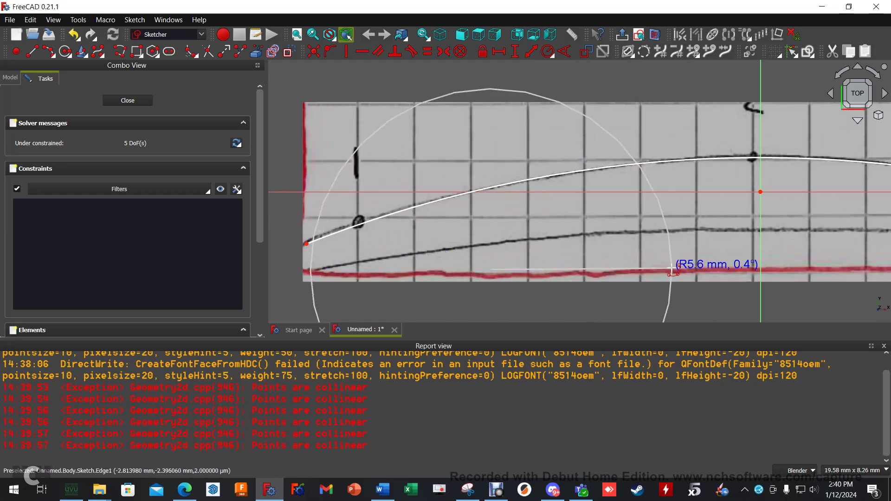
{"action": "mouse_move", "coordinate": [530, 269]}
{"action": "middle_mouse_down", "text": "shift"}
{"action": "mouse_move", "coordinate": [548, 234]}
{"action": "mouse_move", "coordinate": [384, 241]}
{"action": "middle_mouse_up", "text": "shift"}
{"action": "scroll", "coordinate": [537, 256], "scroll_direction": "up", "scroll_amount": 2}
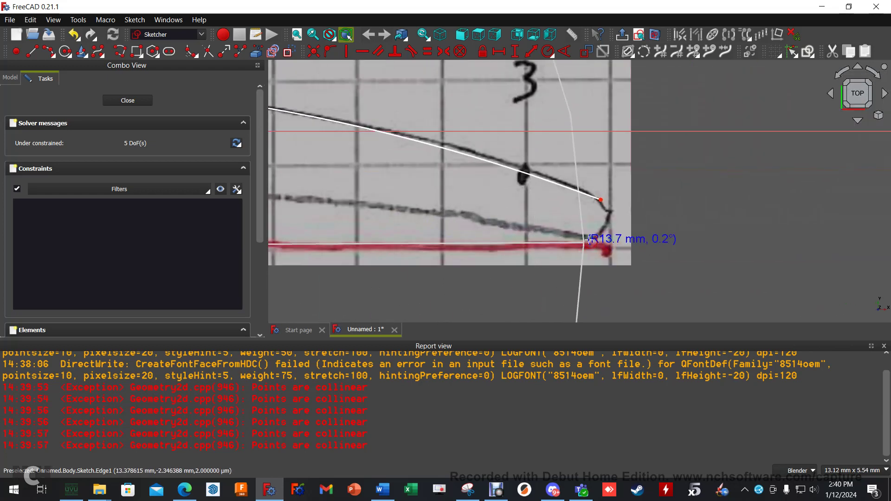
{"action": "left_click", "coordinate": [592, 236]}
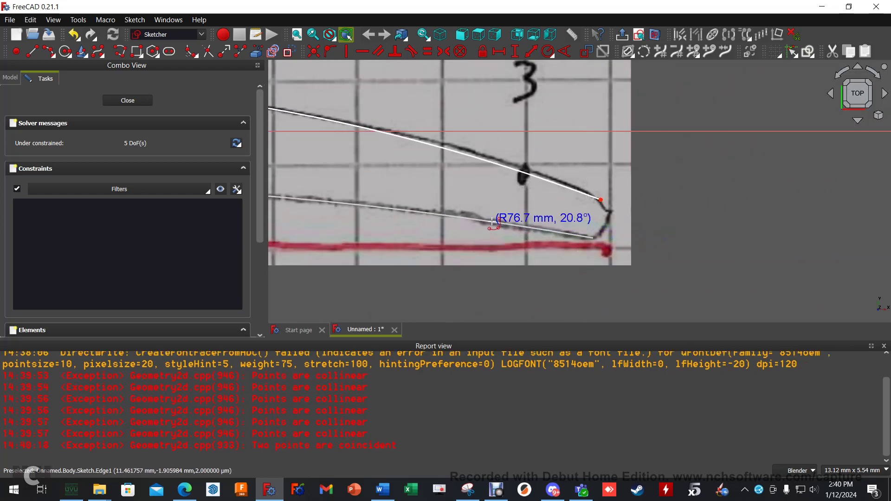
{"action": "left_click", "coordinate": [492, 212]}
{"action": "scroll", "coordinate": [446, 190], "scroll_direction": "down", "scroll_amount": 2}
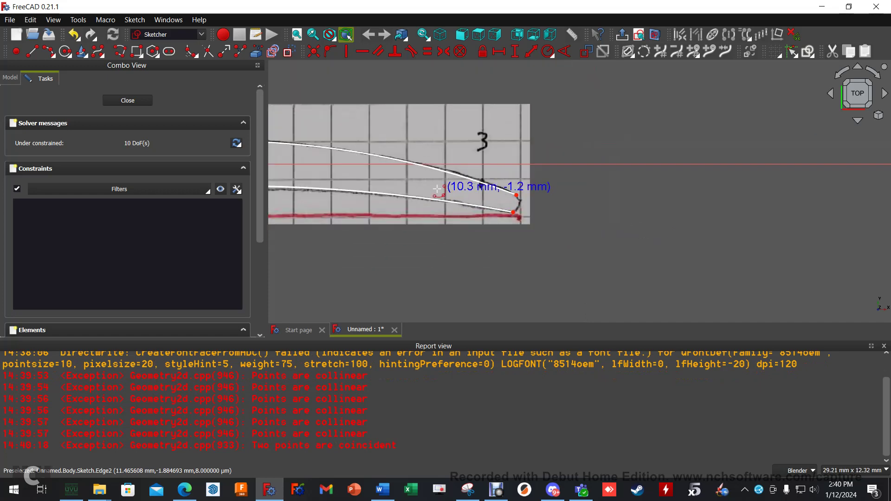
- Add a small arc from the upper curve's leading end to the lower curve's end, redoing a first attempt
{"action": "middle_click_drag", "start_coordinate": [423, 186], "coordinate": [693, 205], "text": "shift"}
{"action": "middle_click_drag", "start_coordinate": [448, 205], "coordinate": [633, 200], "text": "shift"}
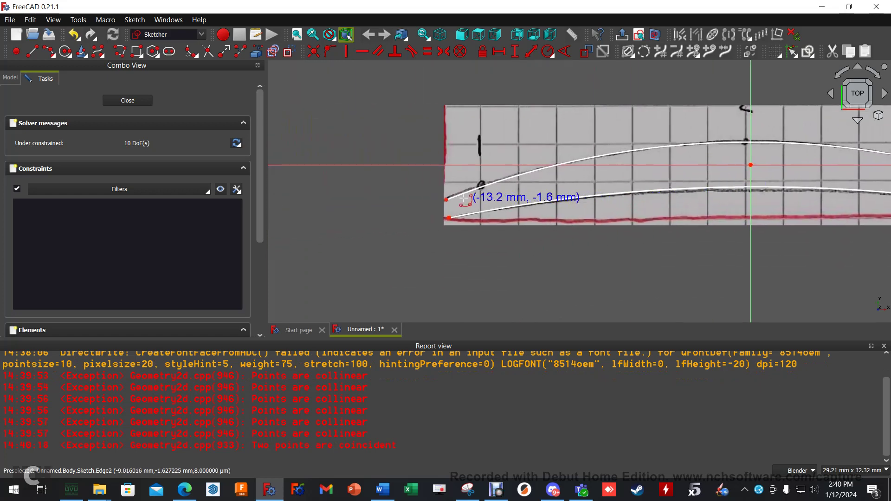
{"action": "scroll", "coordinate": [464, 193], "scroll_direction": "up", "scroll_amount": 4}
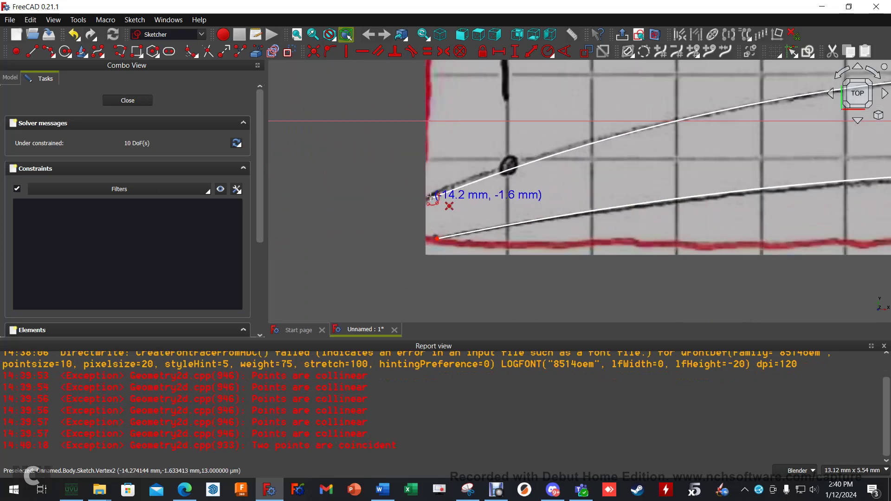
{"action": "left_click", "coordinate": [434, 215]}
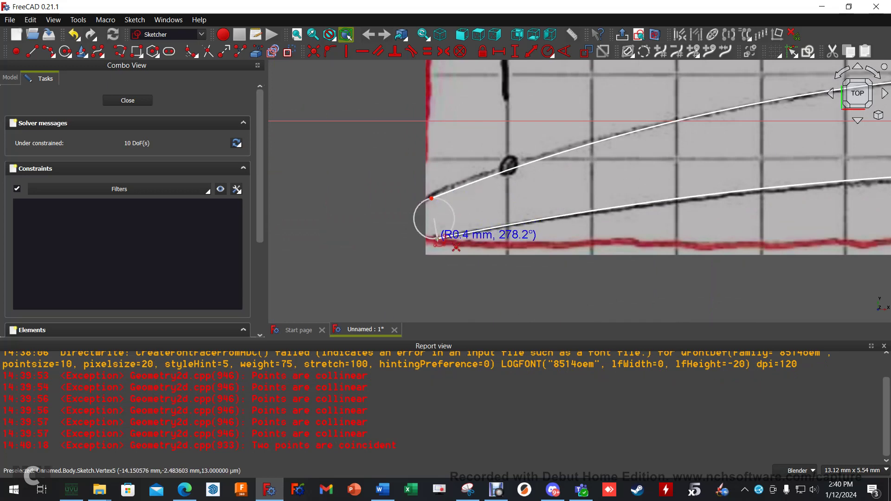
{"action": "left_click", "coordinate": [438, 238]}
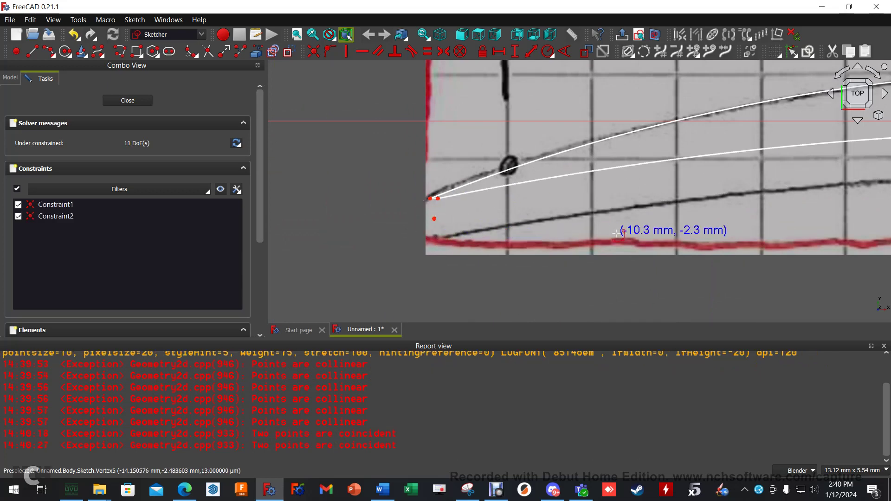
{"action": "key", "text": "ctrl+z"}
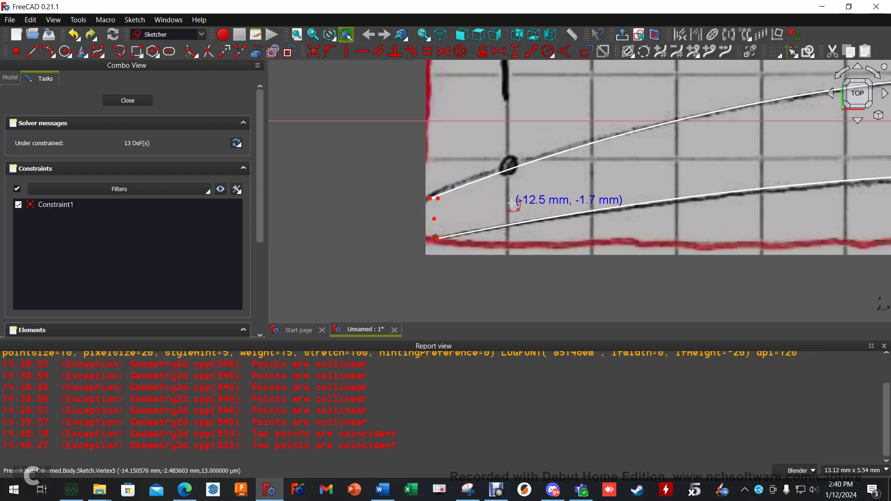
{"action": "key", "text": "ctrl+z"}
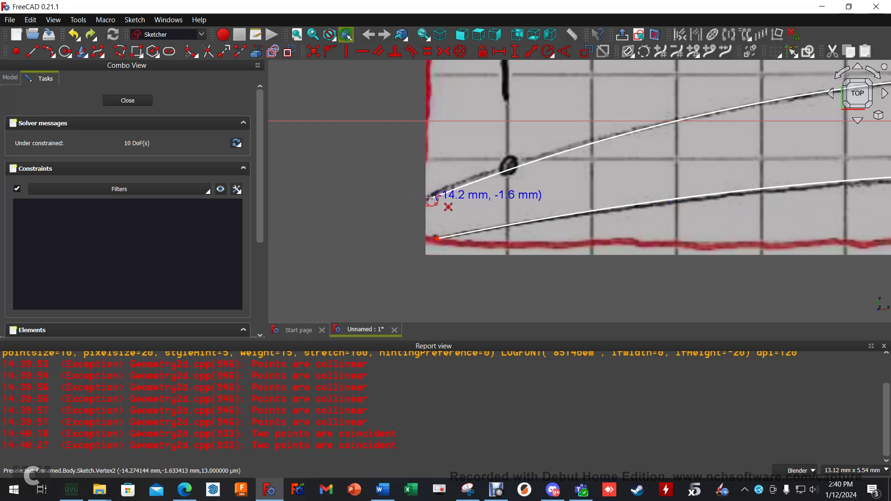
{"action": "left_click", "coordinate": [431, 197]}
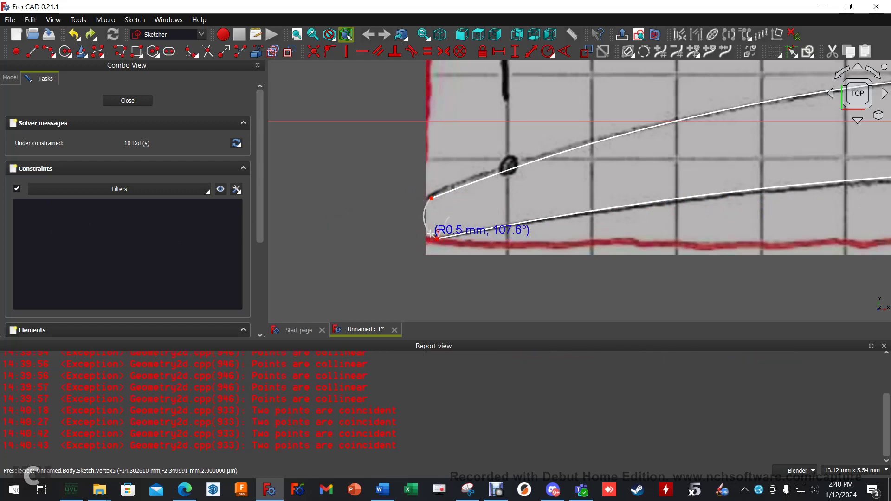
{"action": "left_click", "coordinate": [436, 237]}
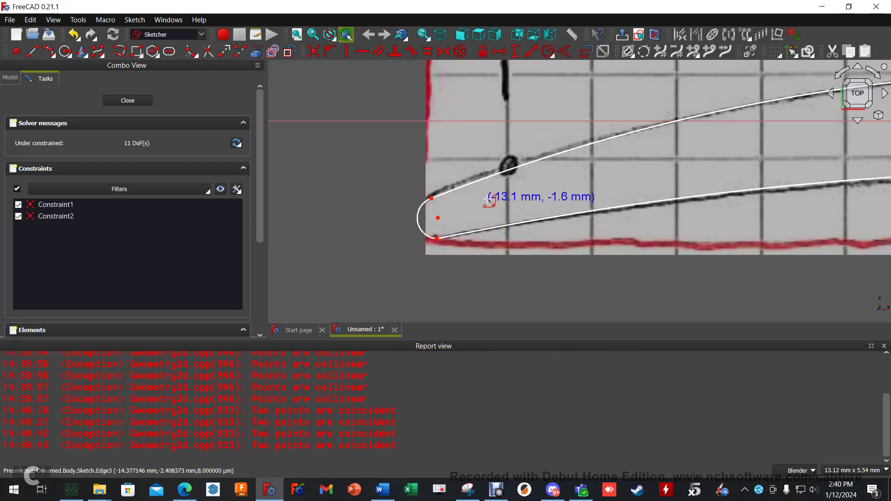
{"action": "scroll", "coordinate": [551, 247], "scroll_direction": "down", "scroll_amount": 2}
{"action": "mouse_move", "coordinate": [637, 235]}
{"action": "middle_mouse_down", "text": "shift"}
{"action": "mouse_move", "coordinate": [695, 232]}
{"action": "mouse_move", "coordinate": [611, 238]}
{"action": "mouse_move", "coordinate": [617, 241]}
{"action": "middle_mouse_up", "text": "shift"}
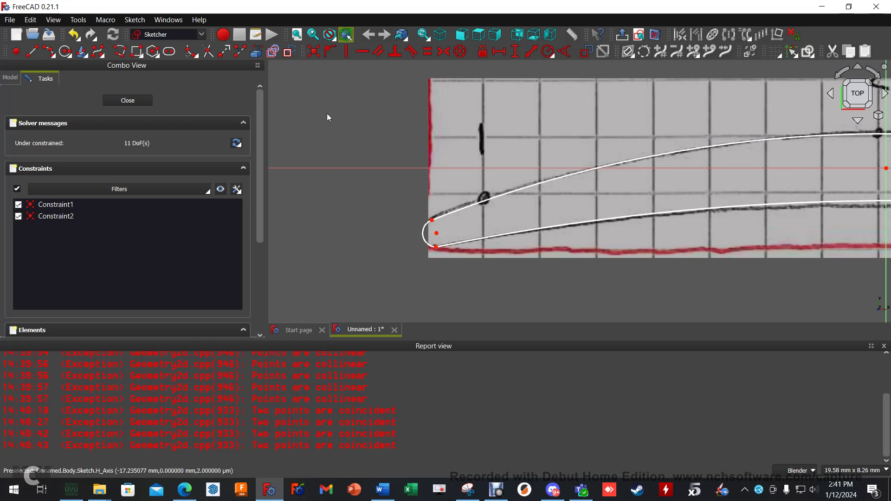
- Apply Tangent constraints between the leading-edge arc and both curves, accepting each constraint substitution
{"action": "left_click", "coordinate": [411, 52]}
{"action": "scroll", "coordinate": [434, 223], "scroll_direction": "up", "scroll_amount": 3}
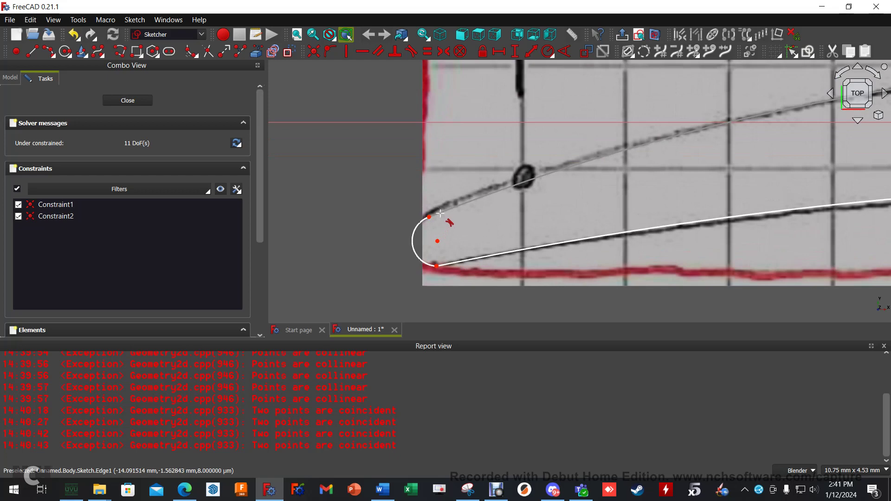
{"action": "left_click", "coordinate": [420, 220]}
{"action": "left_click", "coordinate": [417, 224]}
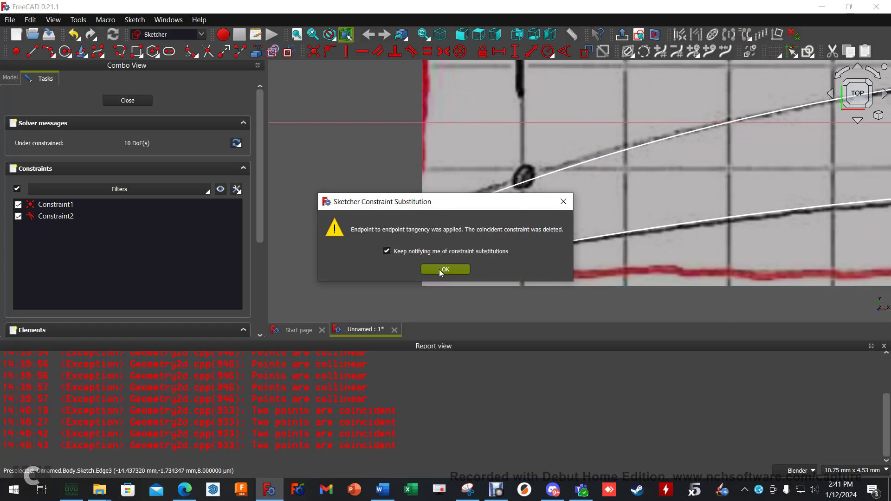
{"action": "left_click", "coordinate": [444, 269]}
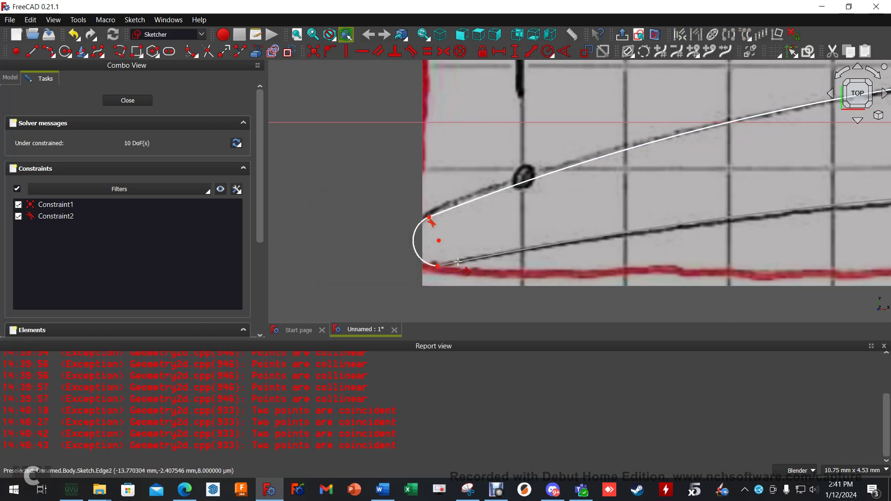
{"action": "left_click", "coordinate": [427, 263]}
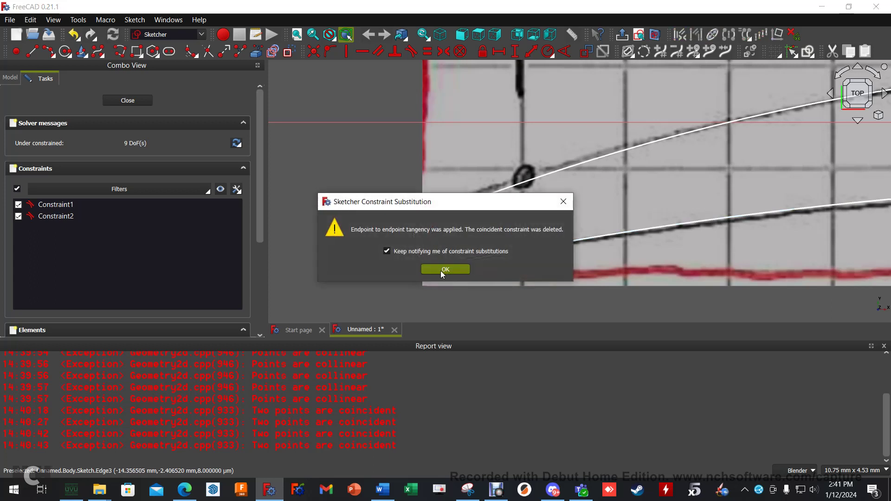
{"action": "left_click", "coordinate": [444, 269]}
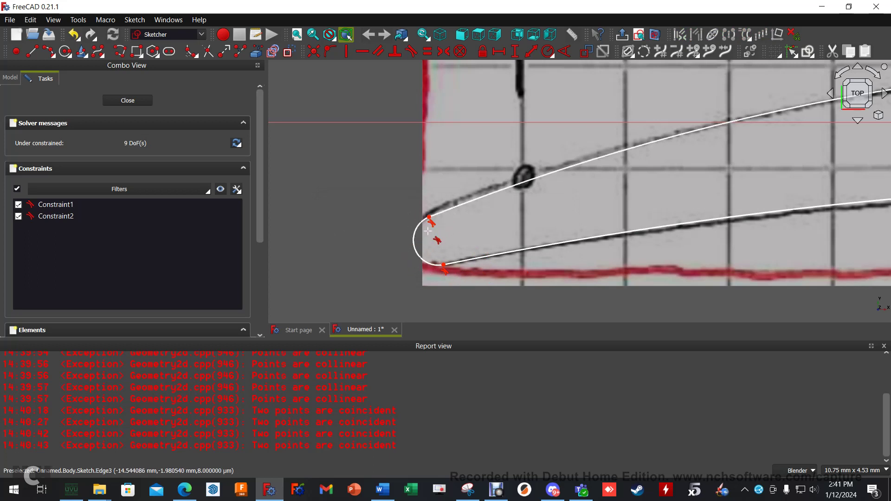
{"action": "scroll", "coordinate": [432, 239], "scroll_direction": "down", "scroll_amount": 5}
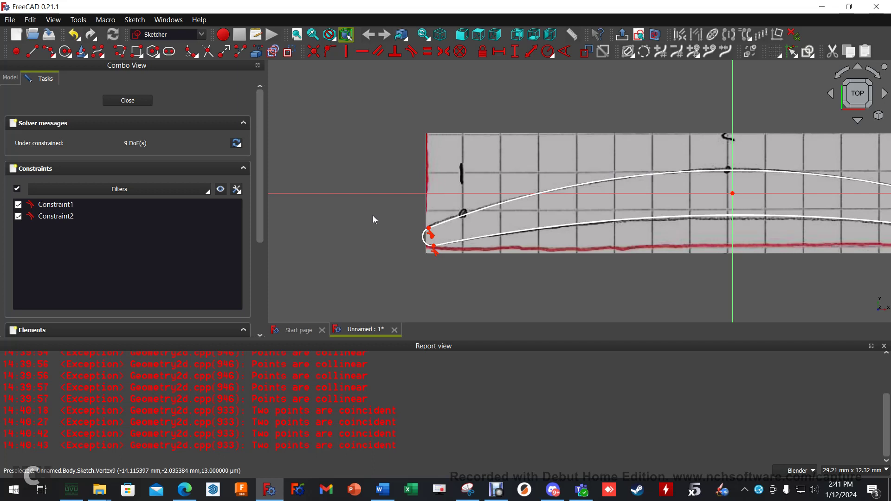
{"action": "scroll", "coordinate": [372, 215], "scroll_direction": "up", "scroll_amount": 3}
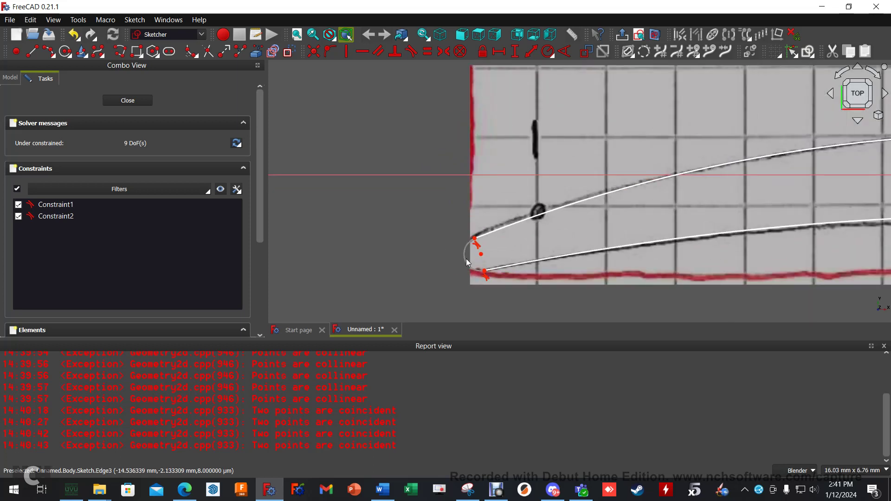
{"action": "scroll", "coordinate": [463, 260], "scroll_direction": "up", "scroll_amount": 3}
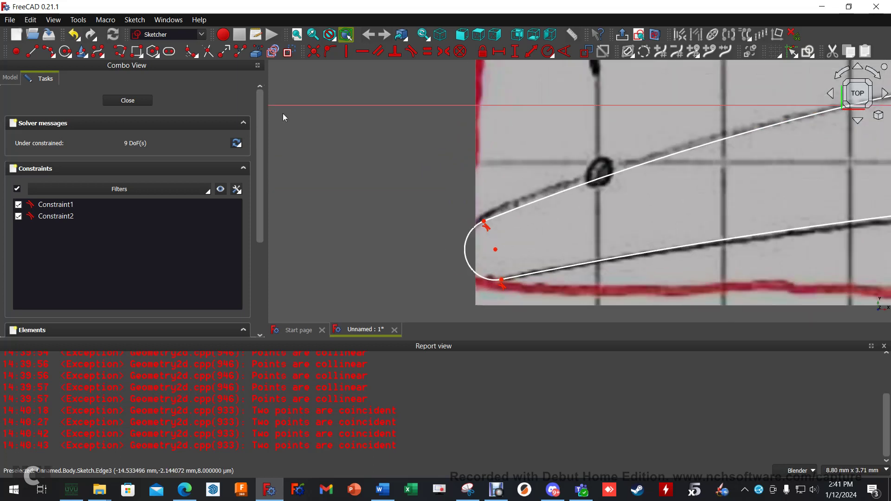
{"action": "left_click", "coordinate": [48, 51]}
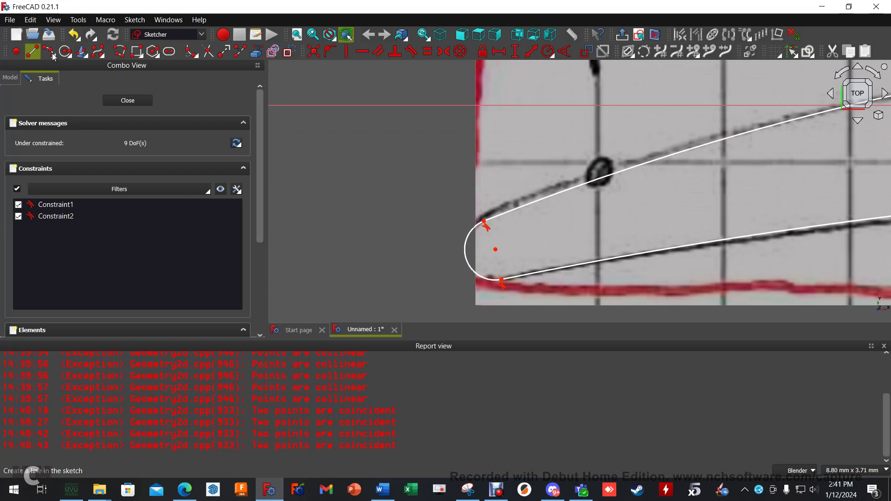
{"action": "left_click", "coordinate": [483, 221]}
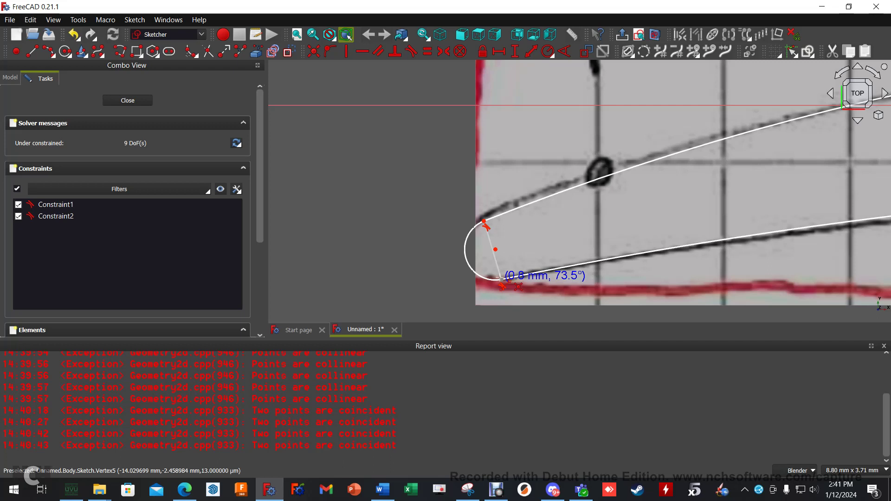
{"action": "right_click", "coordinate": [382, 229]}
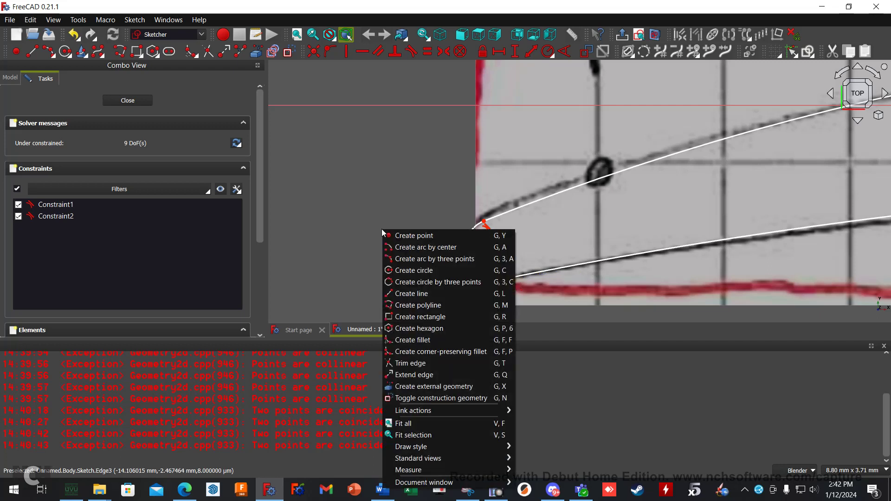
{"action": "left_click", "coordinate": [343, 204]}
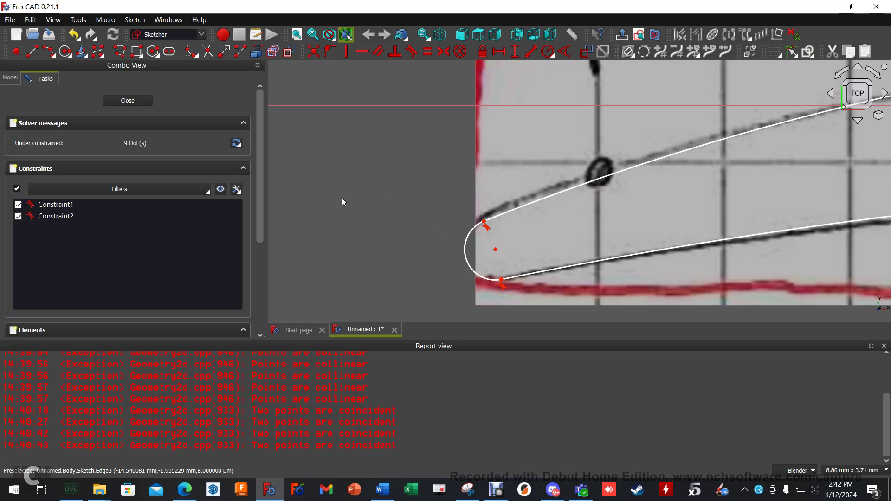
- Close the Report view and add a centre-point arc rounding the trailing edge between the curve ends
{"action": "left_click", "coordinate": [884, 345]}
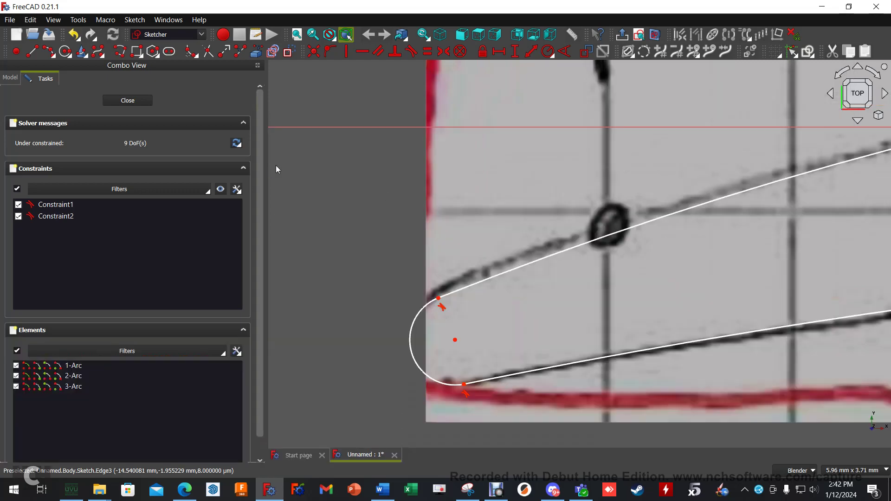
{"action": "scroll", "coordinate": [325, 214], "scroll_direction": "down", "scroll_amount": 3}
{"action": "mouse_move", "coordinate": [702, 255]}
{"action": "middle_mouse_down", "text": "shift"}
{"action": "mouse_move", "coordinate": [493, 250]}
{"action": "mouse_move", "coordinate": [323, 205]}
{"action": "middle_mouse_up", "text": "shift"}
{"action": "mouse_move", "coordinate": [629, 233]}
{"action": "middle_mouse_down", "text": "shift"}
{"action": "mouse_move", "coordinate": [538, 239]}
{"action": "mouse_move", "coordinate": [438, 185]}
{"action": "middle_mouse_up", "text": "shift"}
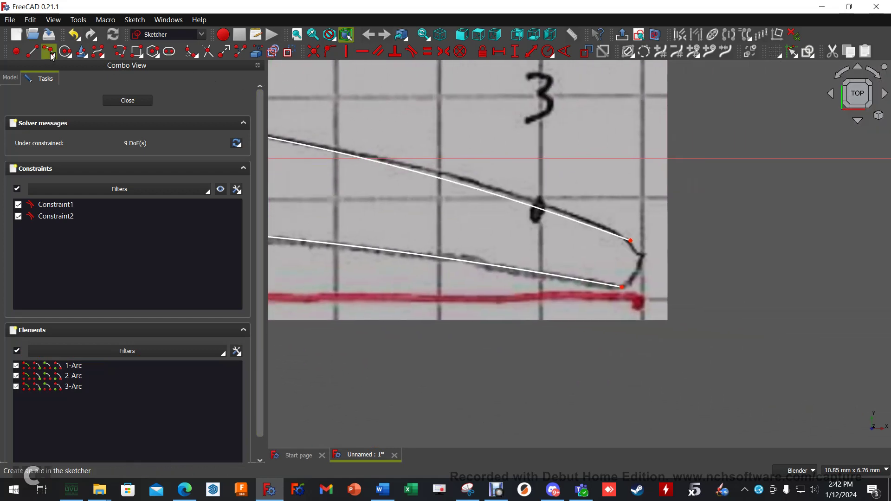
{"action": "scroll", "coordinate": [621, 283], "scroll_direction": "up", "scroll_amount": 3}
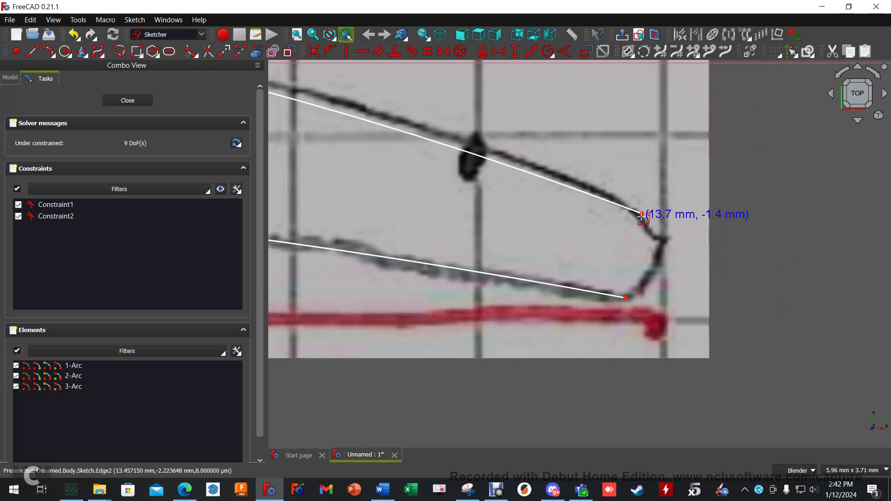
{"action": "left_click", "coordinate": [635, 261]}
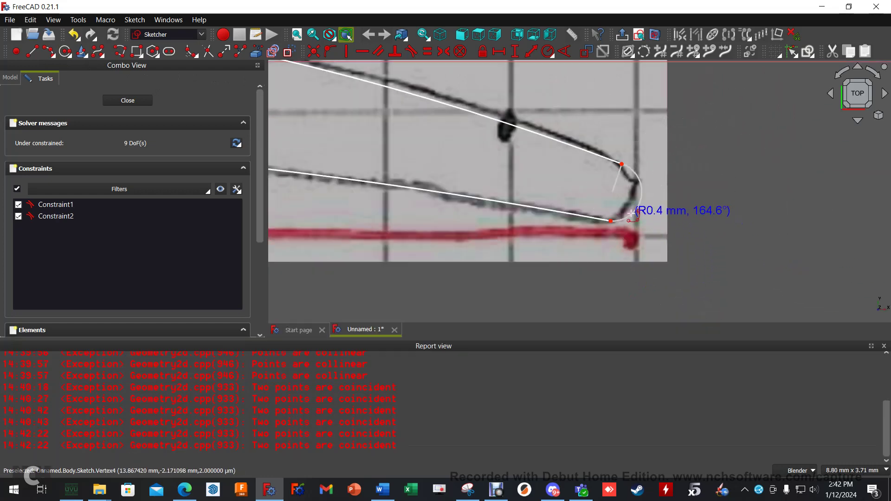
{"action": "left_click", "coordinate": [629, 207]}
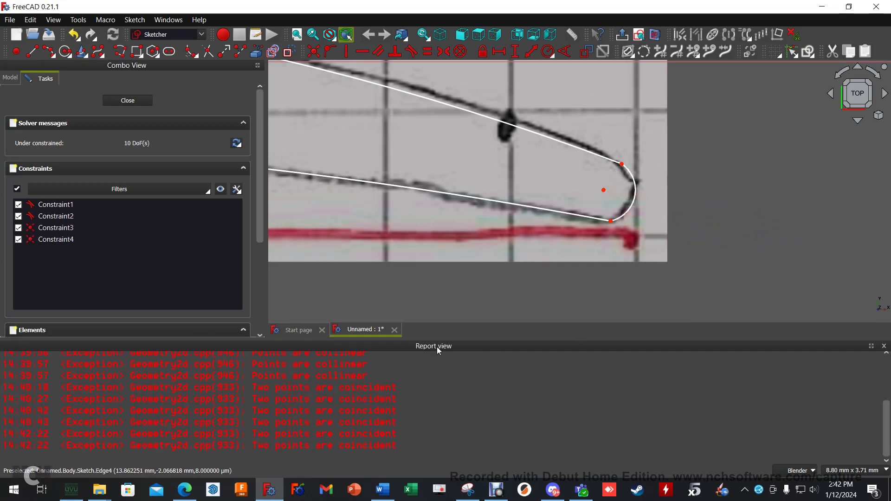
- Uncheck 'Show report view on error' in the Report view preferences and apply it
{"action": "left_click", "coordinate": [30, 20]}
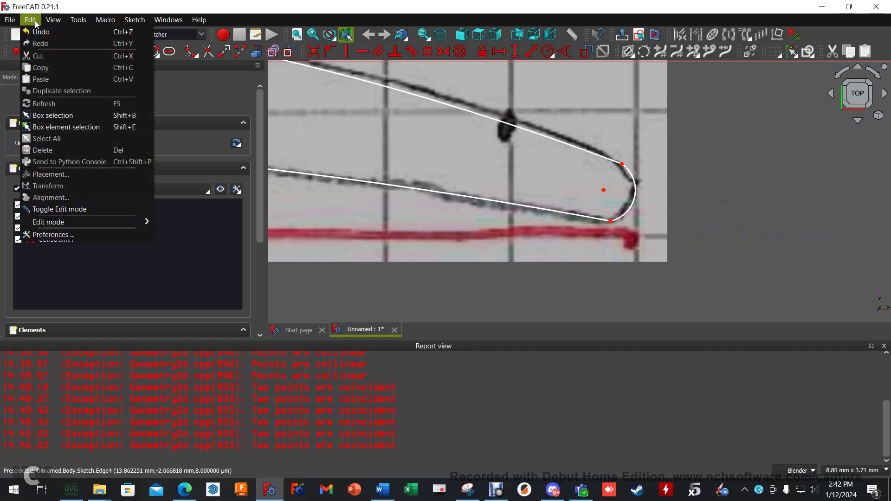
{"action": "left_click", "coordinate": [47, 235]}
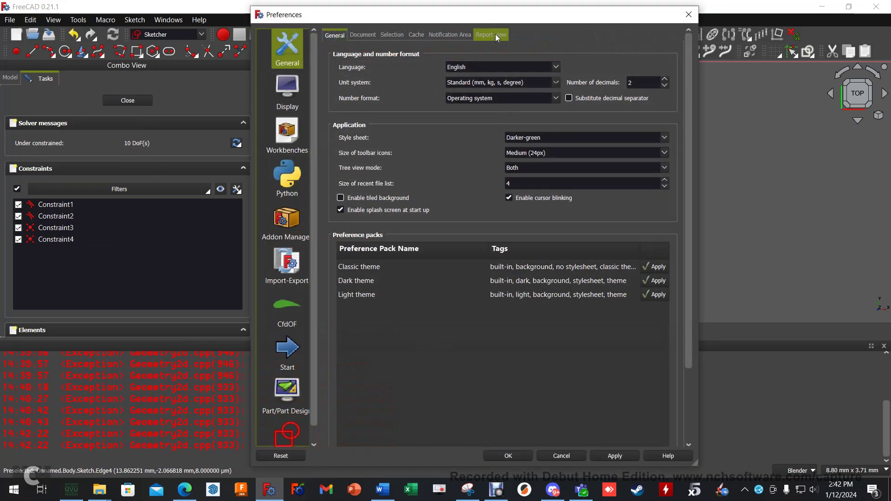
{"action": "left_click", "coordinate": [493, 35]}
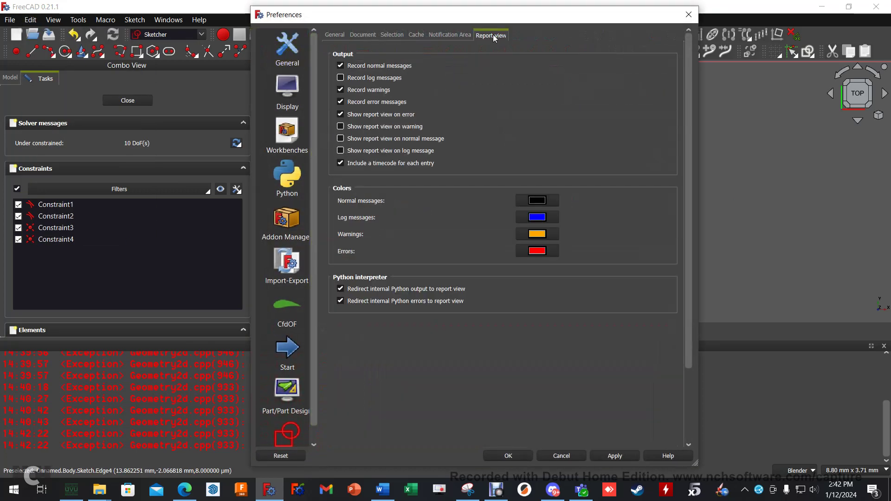
{"action": "left_click", "coordinate": [340, 114]}
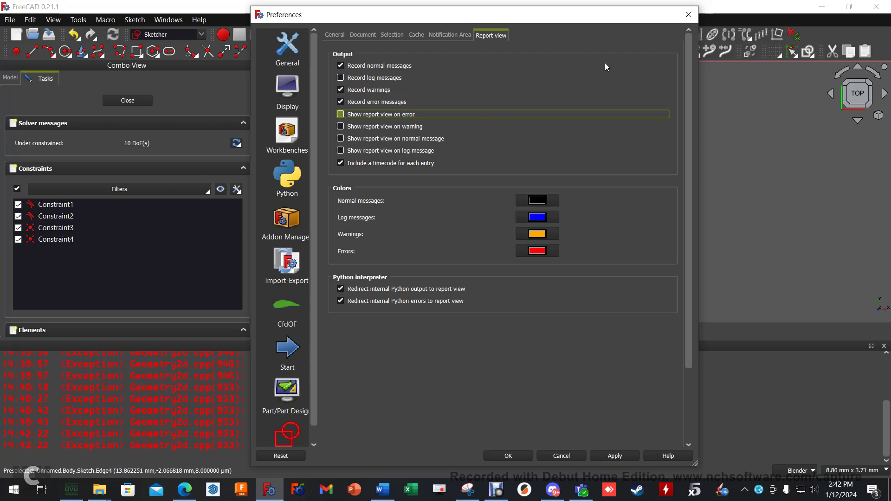
{"action": "left_click", "coordinate": [617, 459]}
{"action": "left_click", "coordinate": [511, 457]}
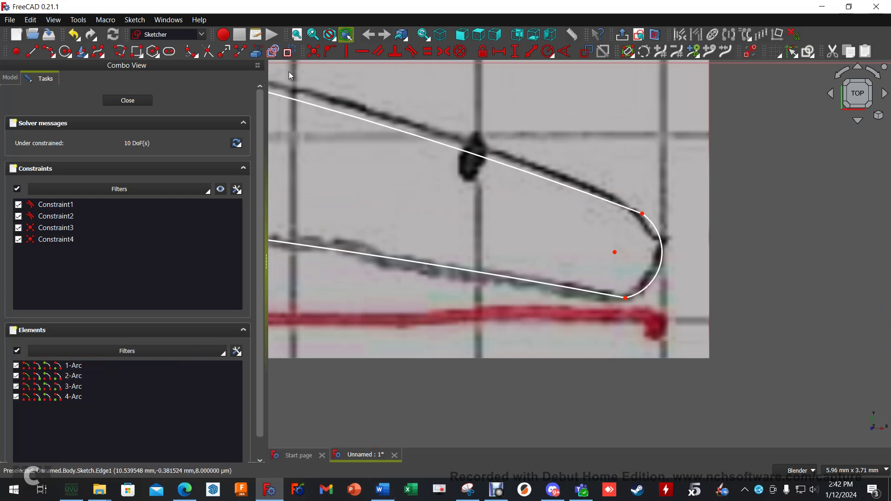
- Constrain the trailing-edge arc tangent to the upper curve, then zoom out over the whole airfoil
{"action": "left_click", "coordinate": [410, 53]}
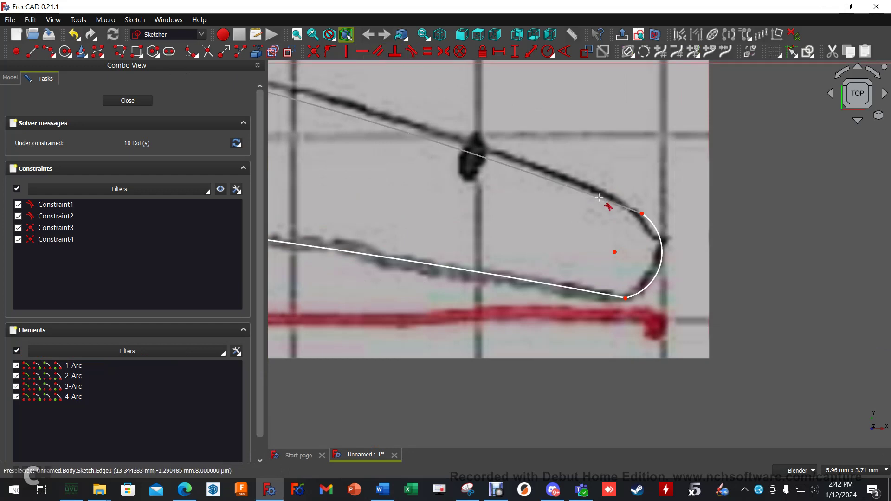
{"action": "left_click", "coordinate": [648, 219]}
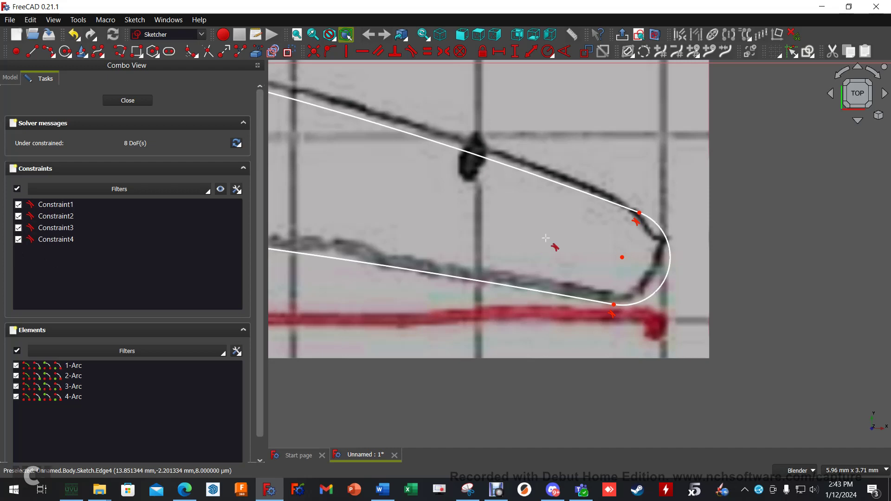
{"action": "scroll", "coordinate": [411, 233], "scroll_direction": "down", "scroll_amount": 5}
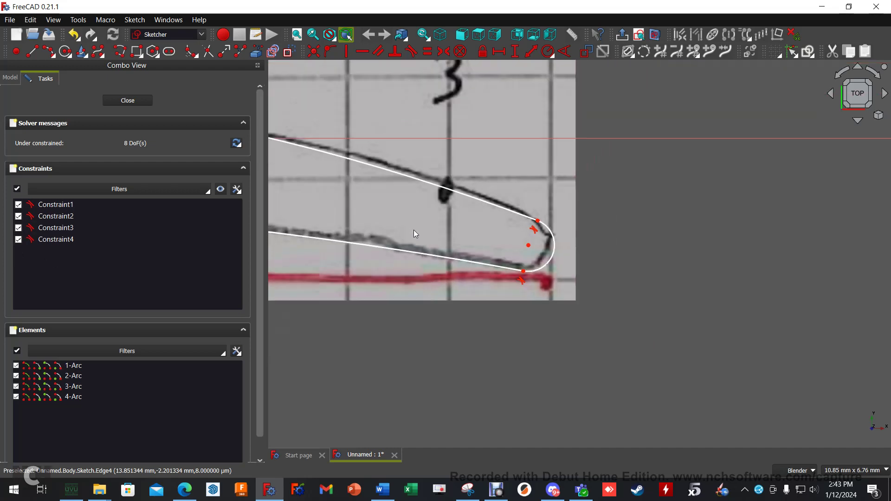
{"action": "middle_click_drag", "start_coordinate": [348, 216], "coordinate": [717, 262], "text": "shift"}
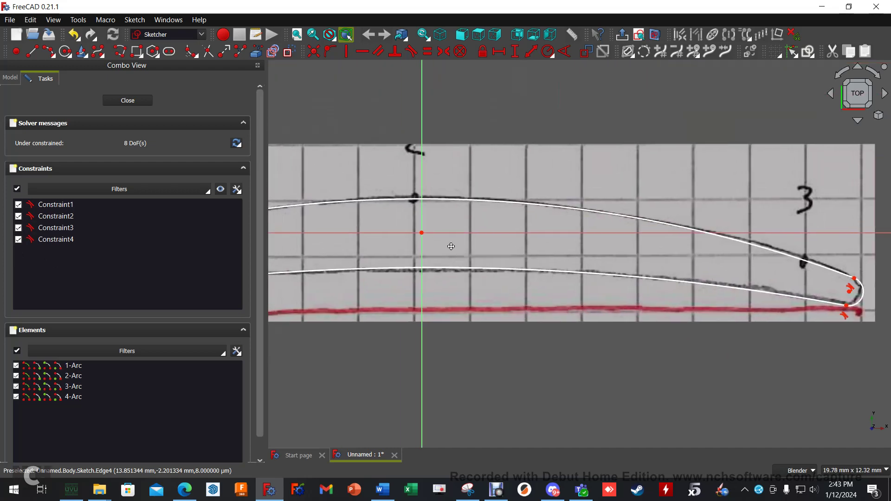
{"action": "mouse_move", "coordinate": [287, 250]}
{"action": "middle_mouse_down", "text": "shift"}
{"action": "mouse_move", "coordinate": [428, 258]}
{"action": "mouse_move", "coordinate": [517, 203]}
{"action": "mouse_move", "coordinate": [441, 230]}
{"action": "middle_mouse_up", "text": "shift"}
{"action": "scroll", "coordinate": [543, 217], "scroll_direction": "down", "scroll_amount": 2}
{"action": "scroll", "coordinate": [595, 318], "scroll_direction": "down", "scroll_amount": 2}
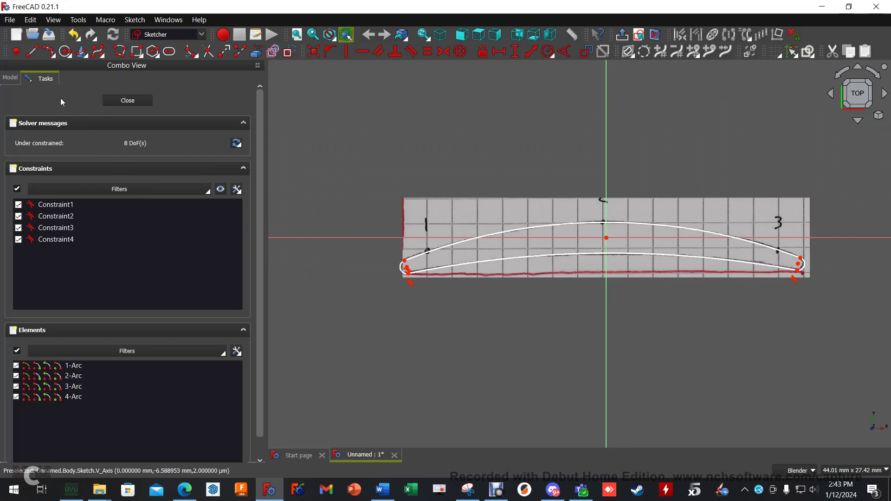
- Close the airfoil sketch and hide the section 9 graph image so only the outline shows
{"action": "left_click", "coordinate": [128, 100]}
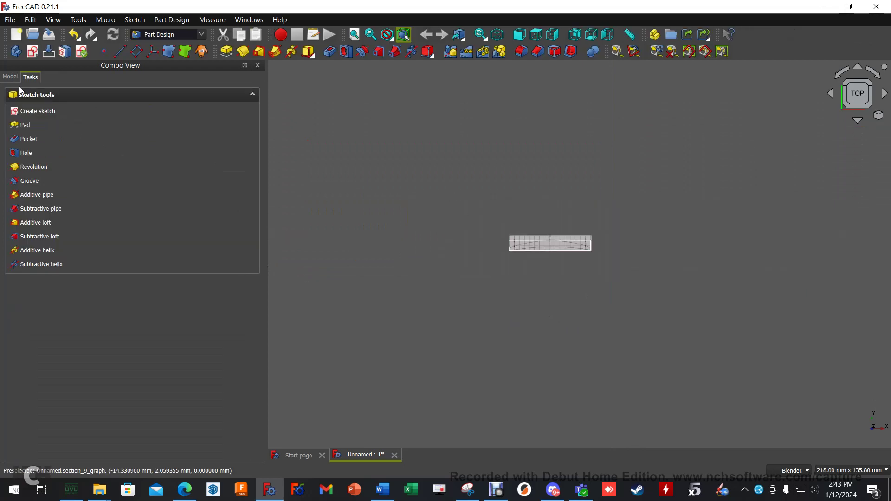
{"action": "left_click", "coordinate": [10, 76]}
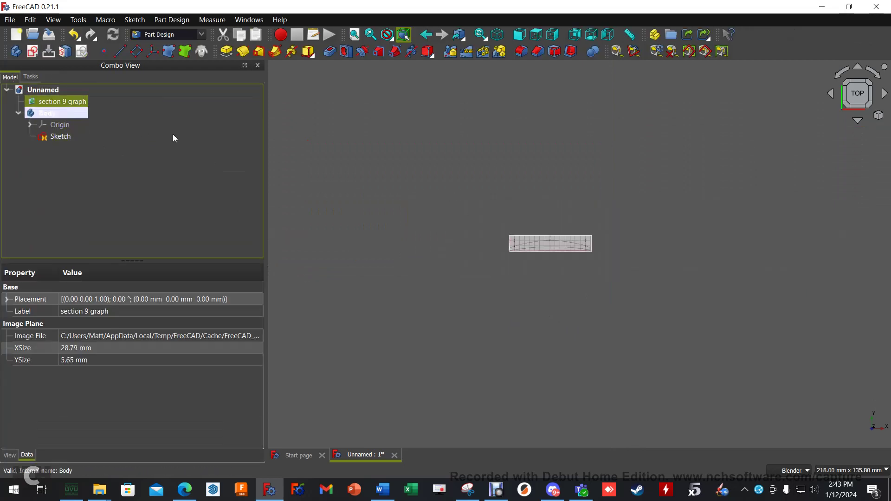
{"action": "key", "text": "space"}
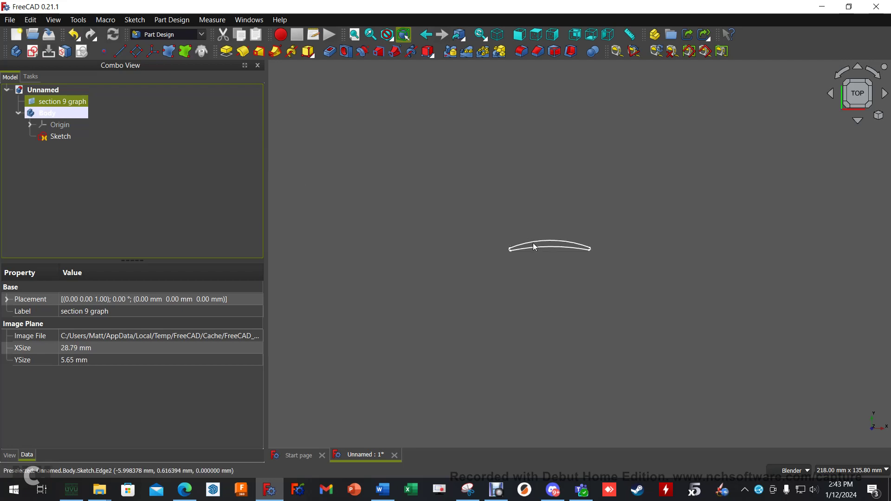
{"action": "scroll", "coordinate": [534, 246], "scroll_direction": "up", "scroll_amount": 8}
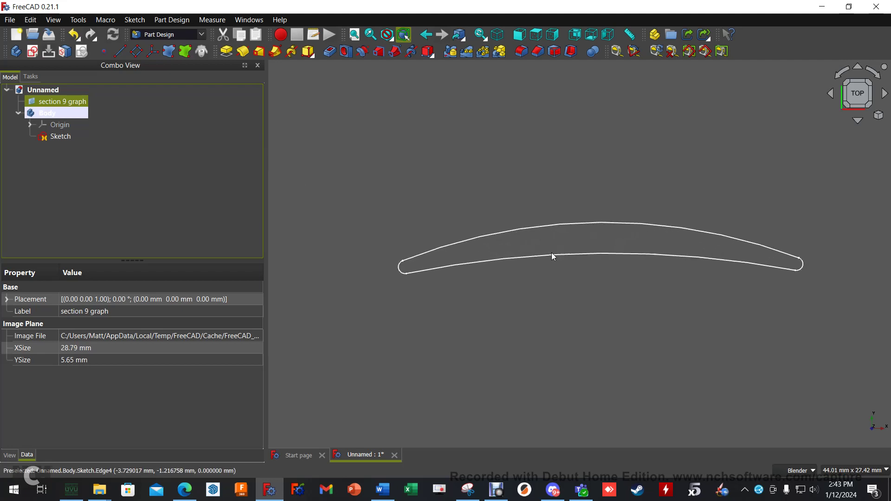
{"action": "scroll", "coordinate": [577, 262], "scroll_direction": "down", "scroll_amount": 1}
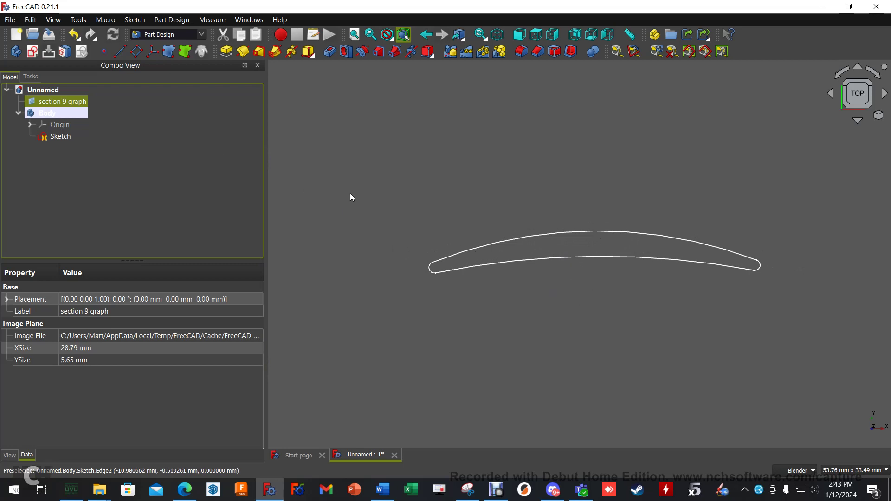
- Activate the Draft workbench, save as 'practice document', then reopen and close the airfoil sketch
{"action": "left_click", "coordinate": [201, 34]}
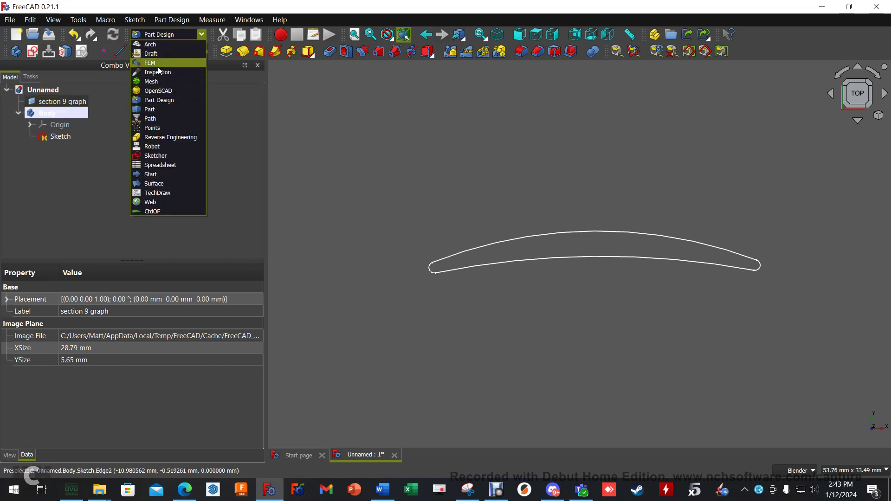
{"action": "left_click", "coordinate": [153, 54]}
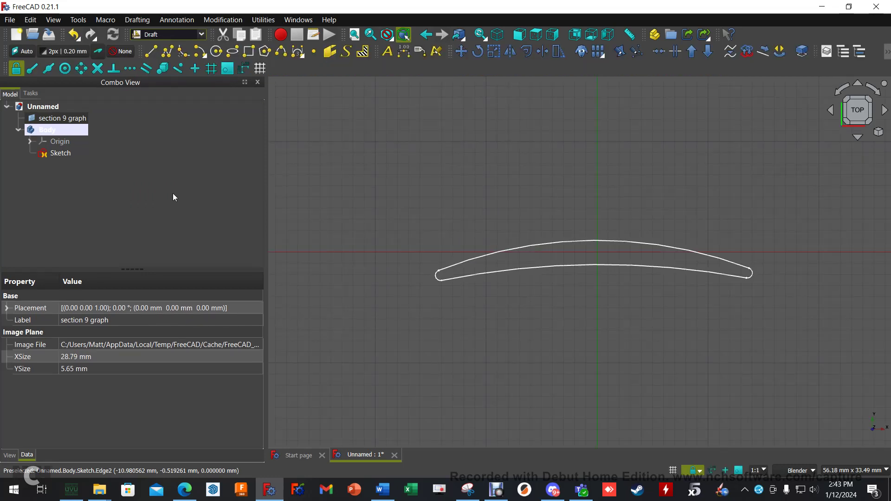
{"action": "left_click", "coordinate": [72, 155]}
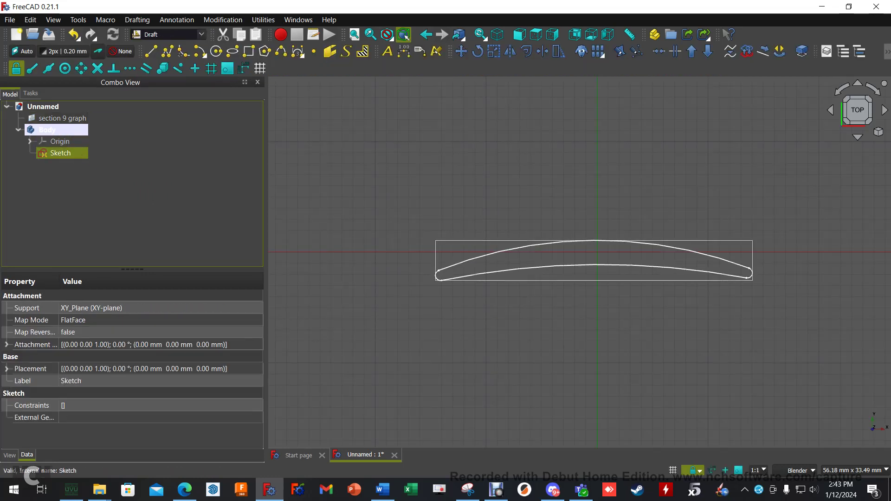
{"action": "key", "text": "Return"}
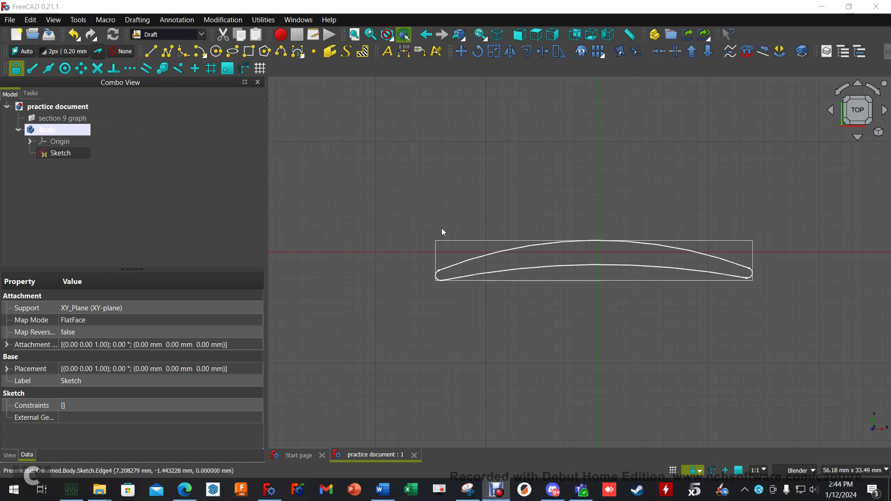
{"action": "double_click", "coordinate": [70, 155]}
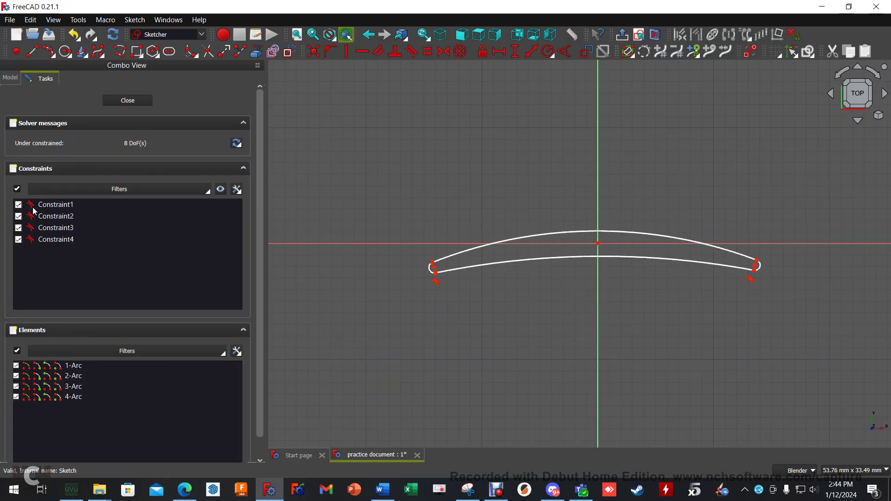
{"action": "left_click", "coordinate": [128, 101]}
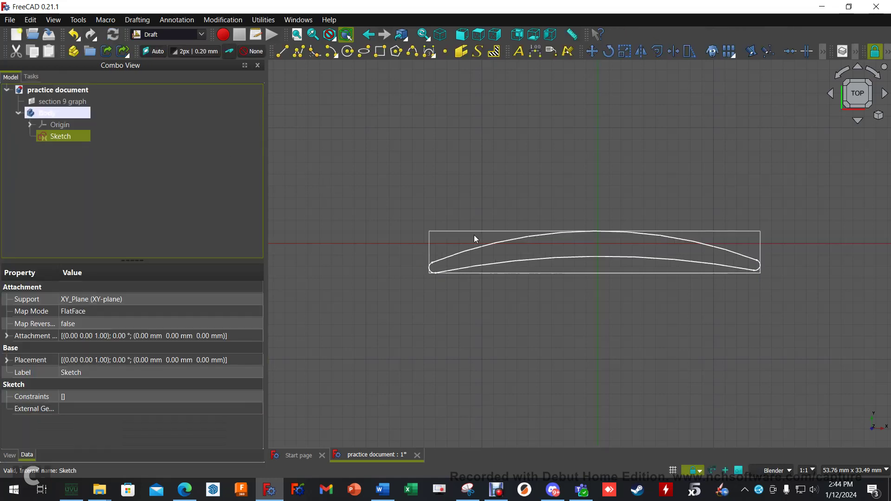
- Start Draft Scale on the sketch with its base point at the airfoil's leading edge
{"action": "left_click", "coordinate": [215, 21]}
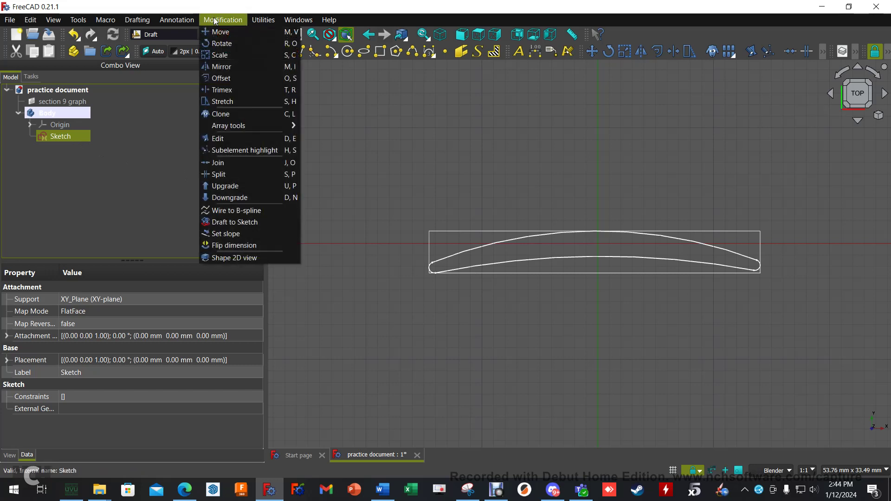
{"action": "left_click", "coordinate": [233, 55]}
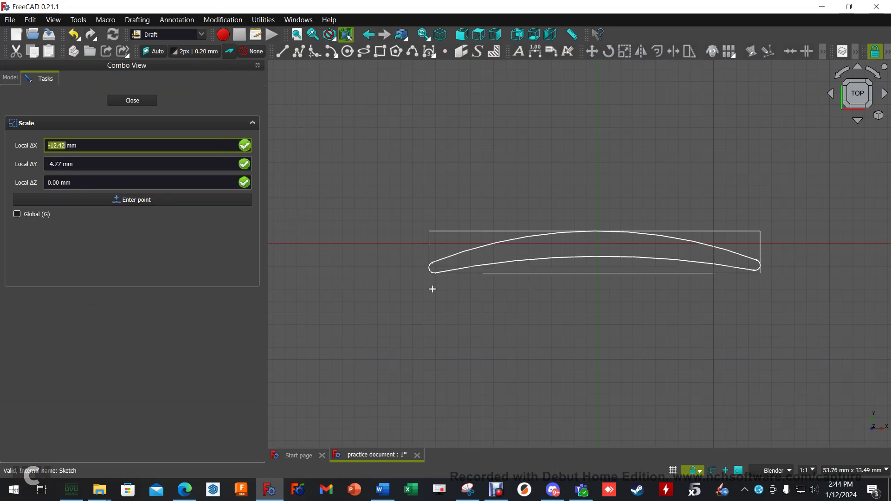
{"action": "scroll", "coordinate": [432, 268], "scroll_direction": "up", "scroll_amount": 10}
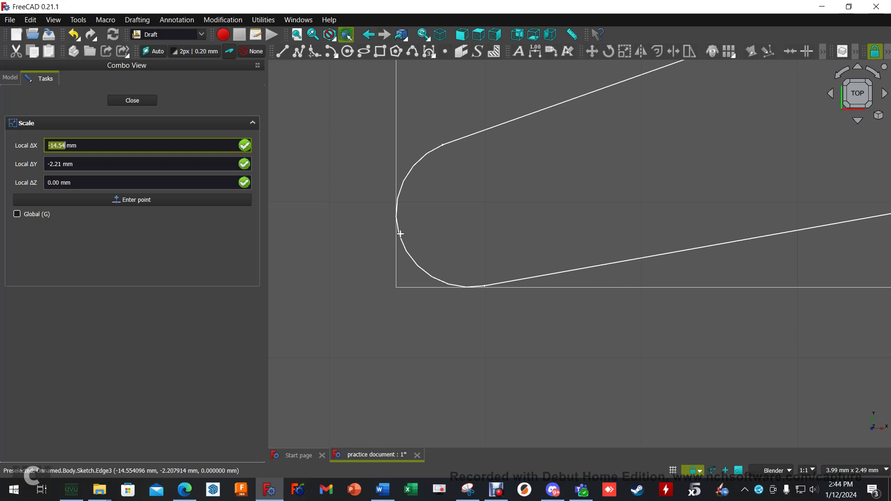
{"action": "left_click", "coordinate": [448, 283]}
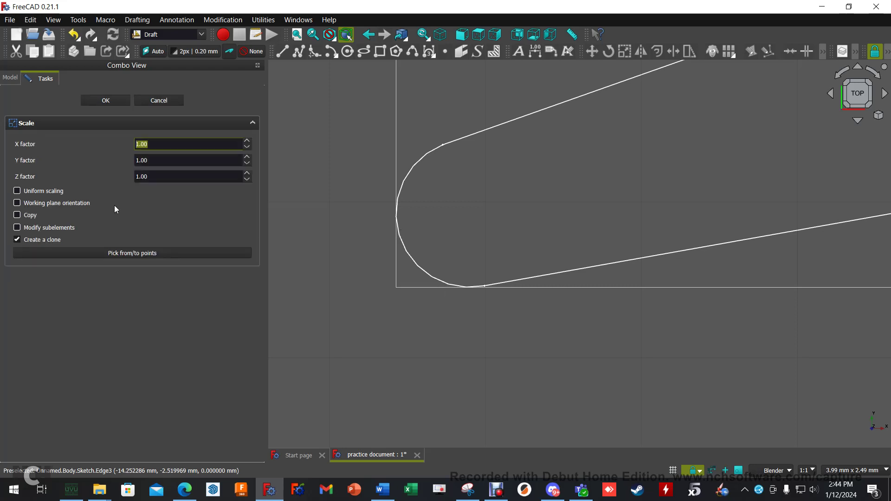
- Enter X and Y scale factors of 1.5 and create the cloned Sketch (2D)
{"action": "type", "text": "1.5"}
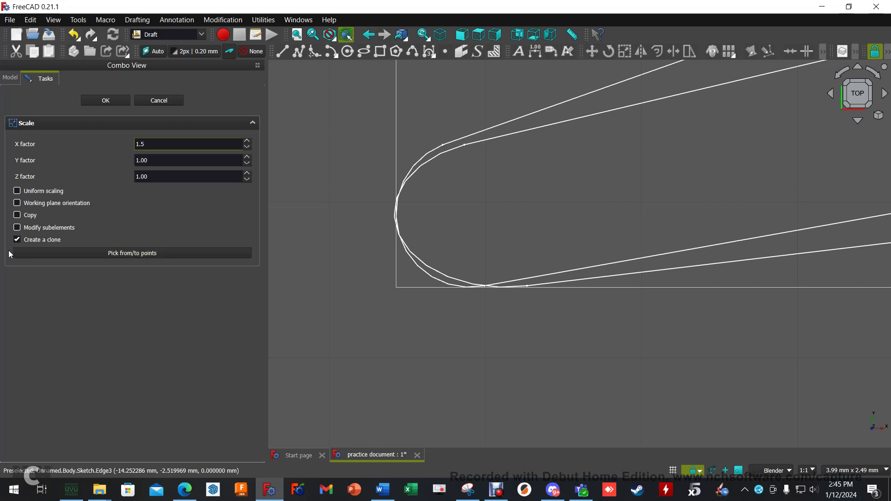
{"action": "left_click", "coordinate": [152, 159]}
{"action": "key", "text": "BackSpace"}
{"action": "key", "text": "BackSpace"}
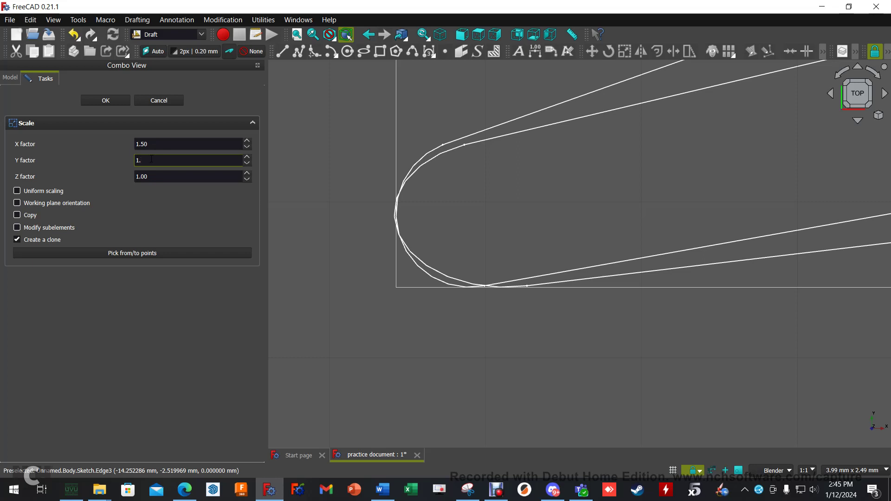
{"action": "type", "text": "5"}
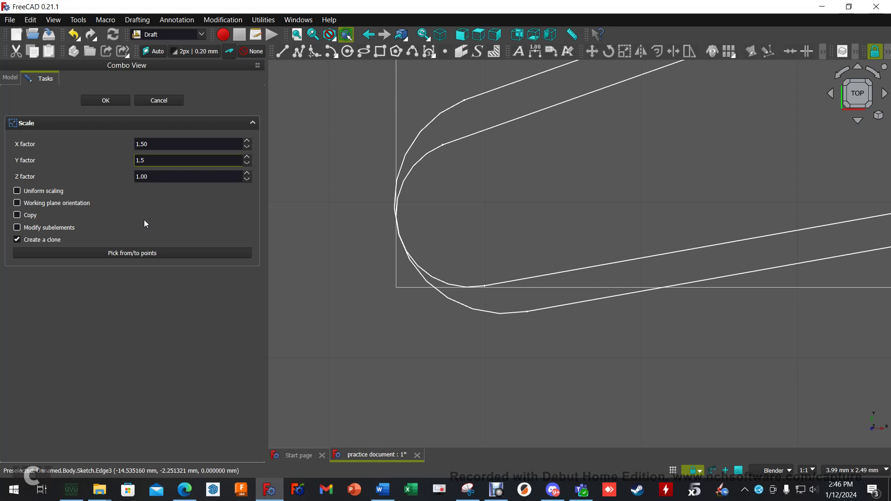
{"action": "left_click", "coordinate": [98, 102]}
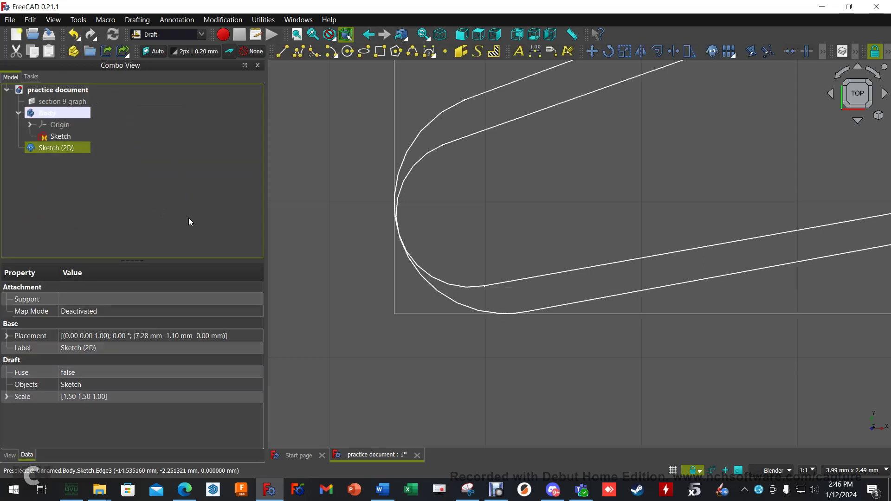
{"action": "scroll", "coordinate": [478, 276], "scroll_direction": "down", "scroll_amount": 15}
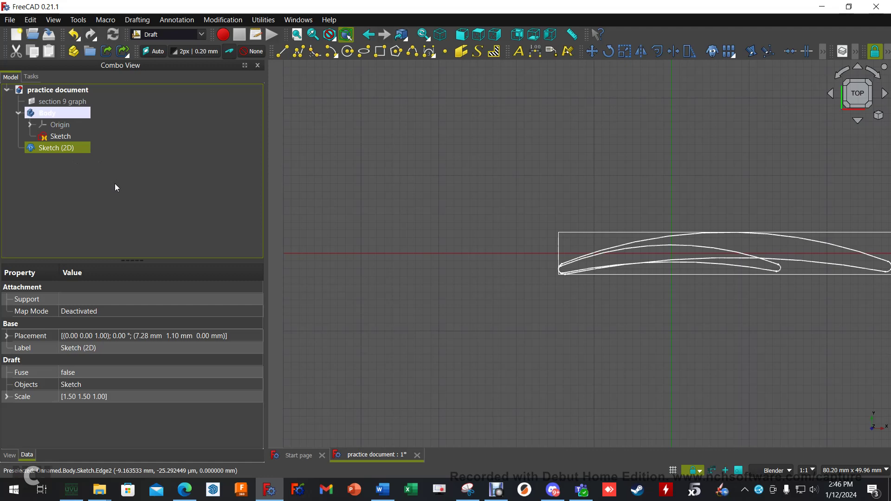
{"action": "left_click", "coordinate": [6, 336]}
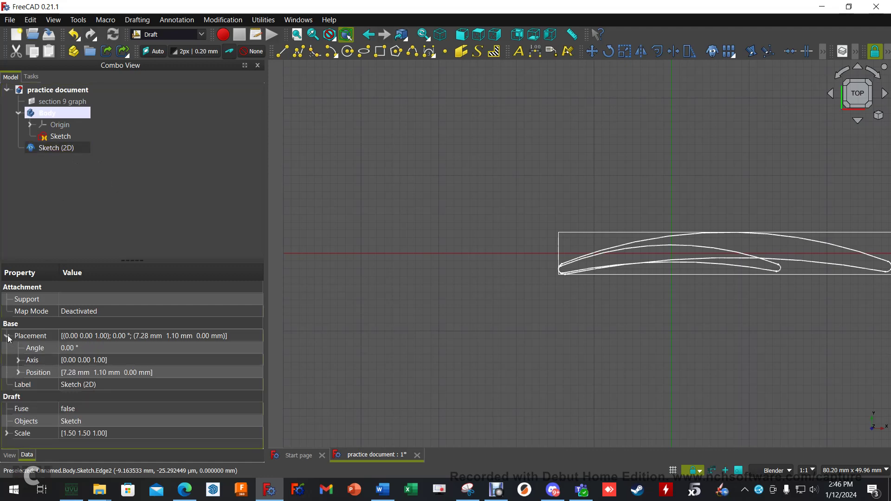
{"action": "left_click", "coordinate": [19, 372]}
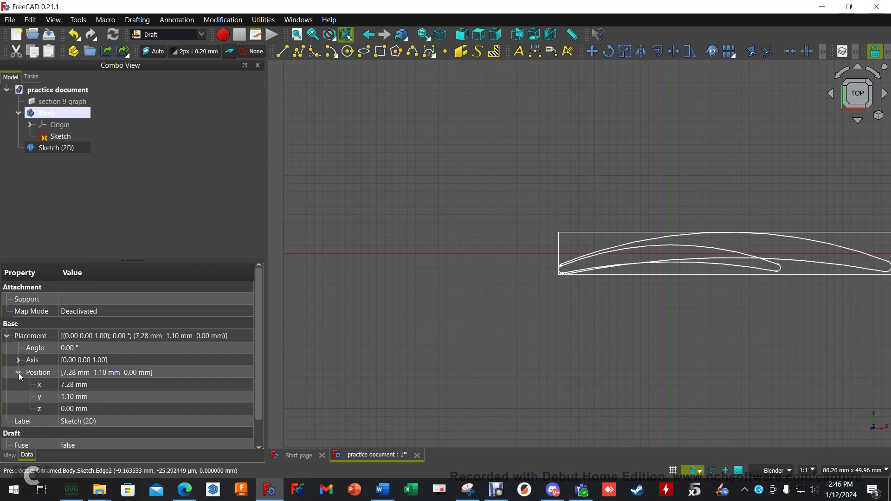
{"action": "left_click", "coordinate": [74, 409]}
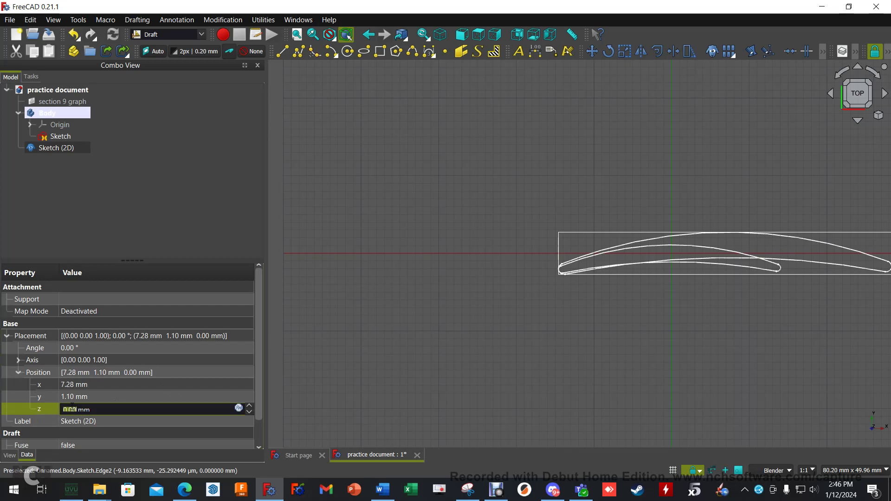
{"action": "type", "text": "50"}
{"action": "key", "text": "Return"}
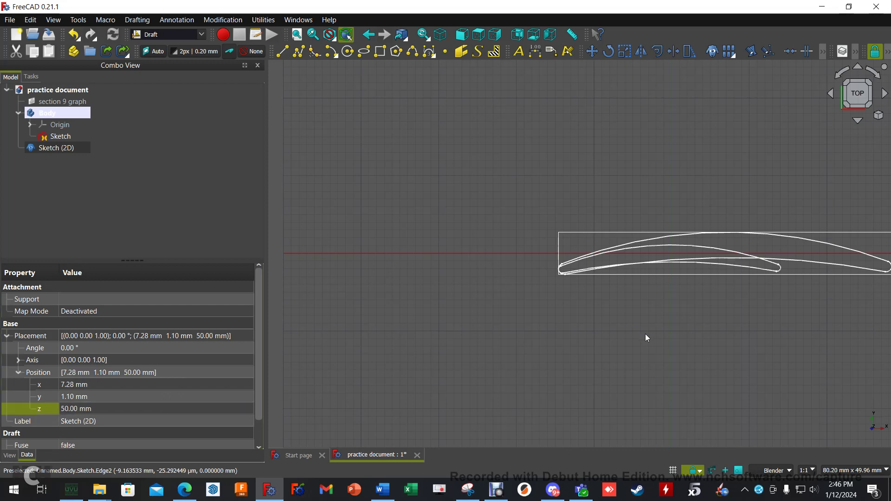
{"action": "mouse_move", "coordinate": [647, 337]}
{"action": "middle_mouse_down"}
{"action": "mouse_move", "coordinate": [495, 328]}
{"action": "mouse_move", "coordinate": [534, 337]}
{"action": "middle_mouse_up"}
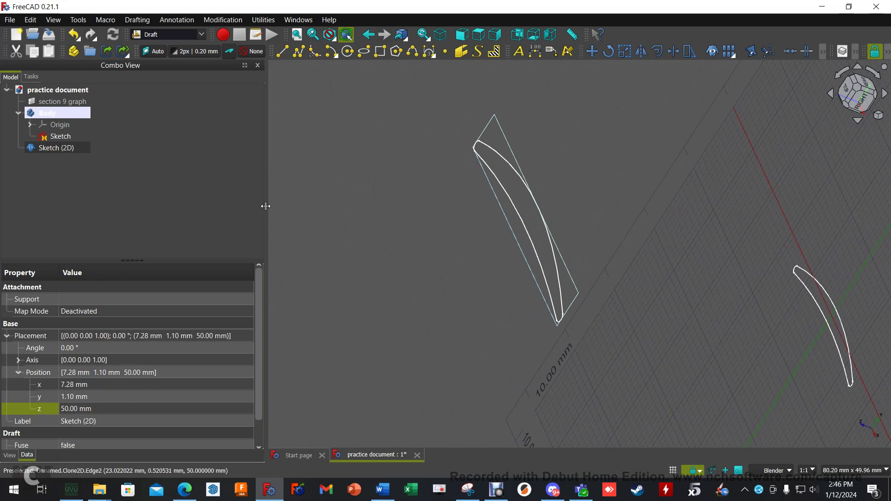
{"action": "key", "text": "ctrl+z"}
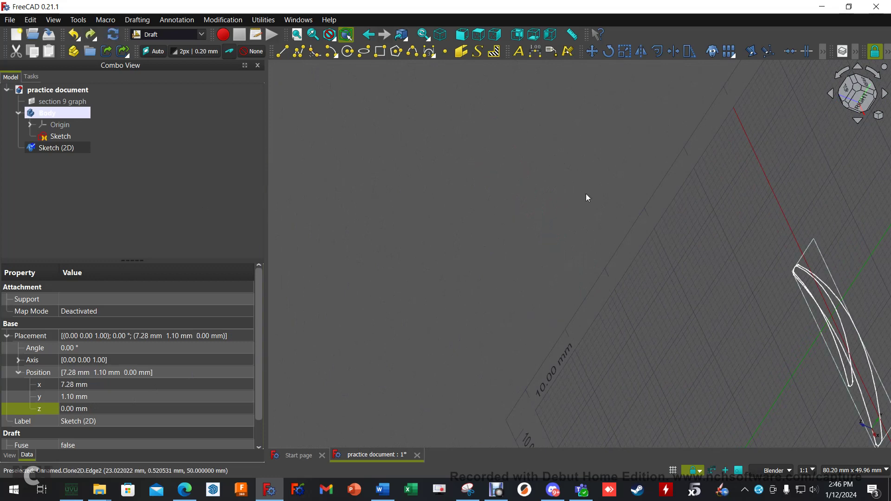
{"action": "left_click", "coordinate": [846, 92]}
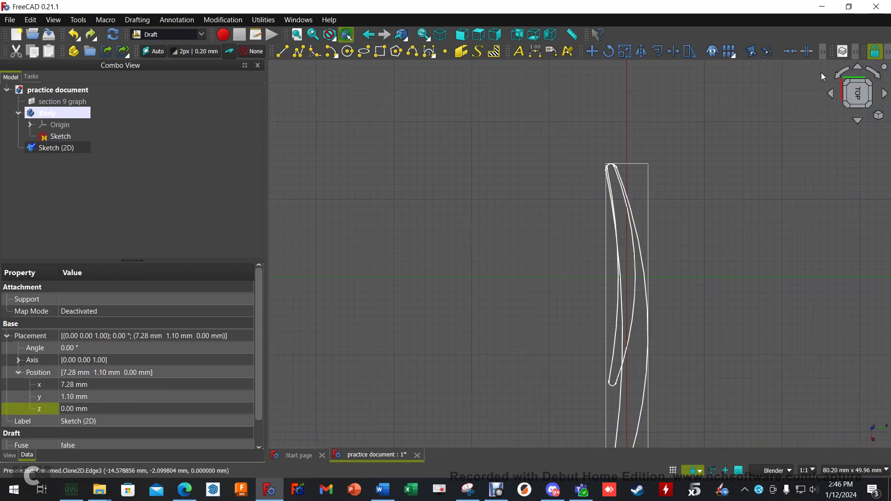
{"action": "left_click", "coordinate": [842, 75]}
{"action": "left_click", "coordinate": [842, 75]}
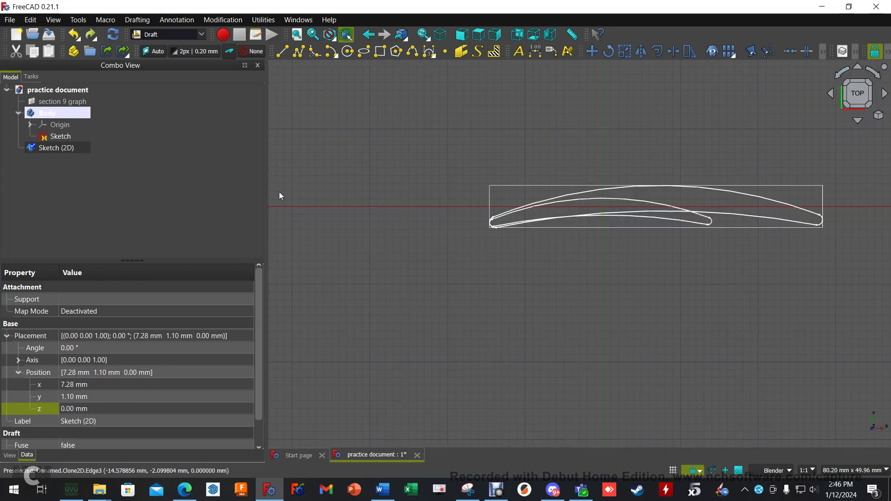
- Hide the original airfoil sketch, leaving only the scaled clone selected
{"action": "left_click", "coordinate": [97, 196]}
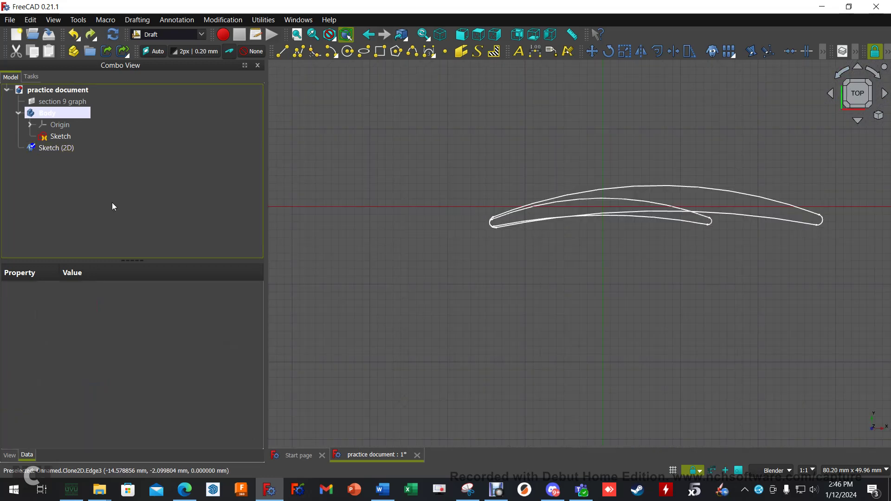
{"action": "left_click", "coordinate": [61, 136]}
{"action": "key", "text": "space"}
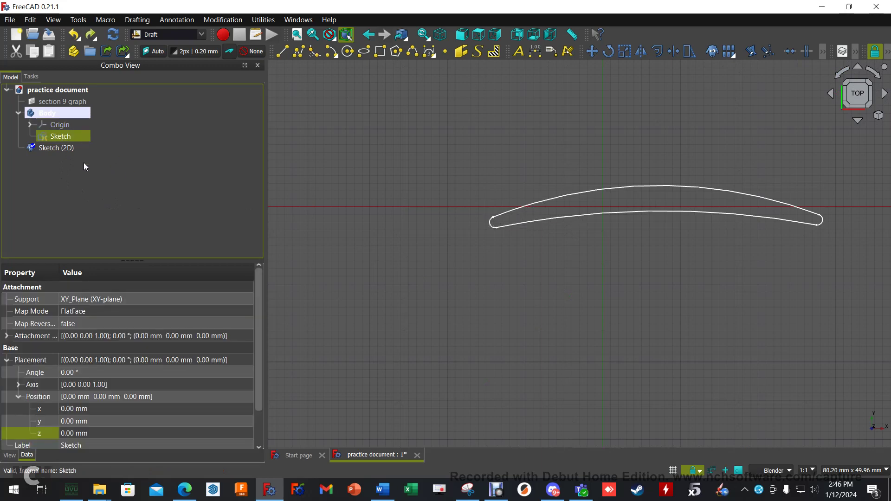
{"action": "left_click", "coordinate": [55, 149], "text": "ctrl"}
{"action": "left_click", "coordinate": [55, 149]}
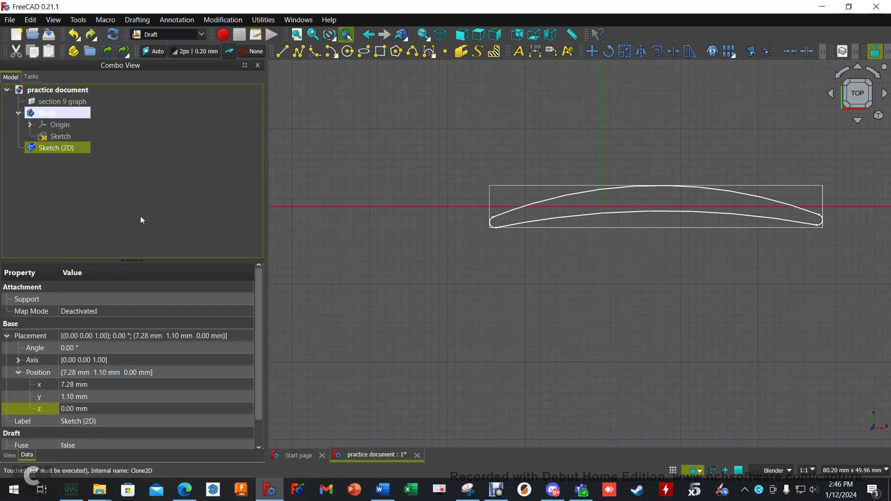
- Rename the original sketch to 'sec 1', then select Sketch (2D) and recompute
{"action": "right_click", "coordinate": [67, 135]}
{"action": "left_click", "coordinate": [97, 403]}
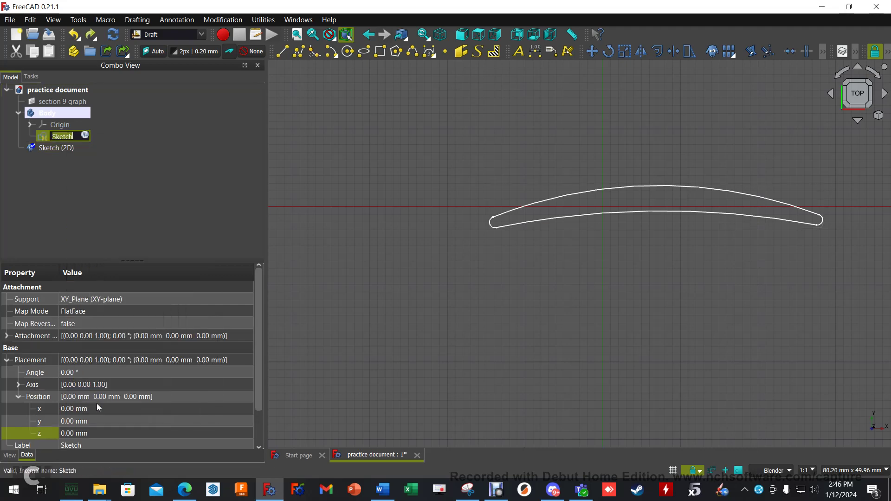
{"action": "type", "text": "sec 1"}
{"action": "key", "text": "Return"}
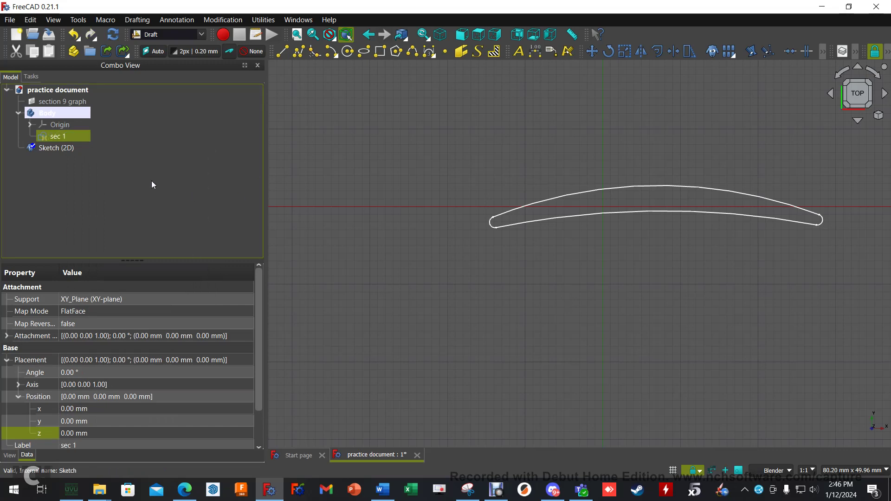
{"action": "left_click", "coordinate": [152, 182]}
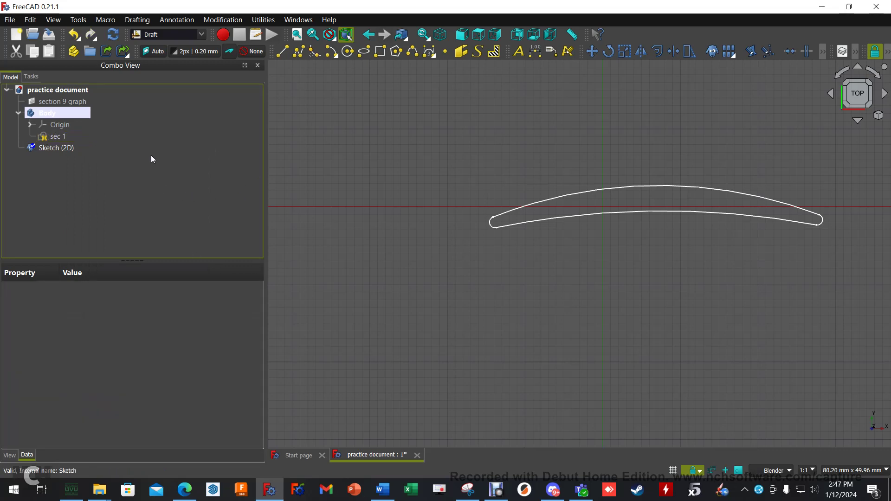
{"action": "left_click", "coordinate": [52, 149]}
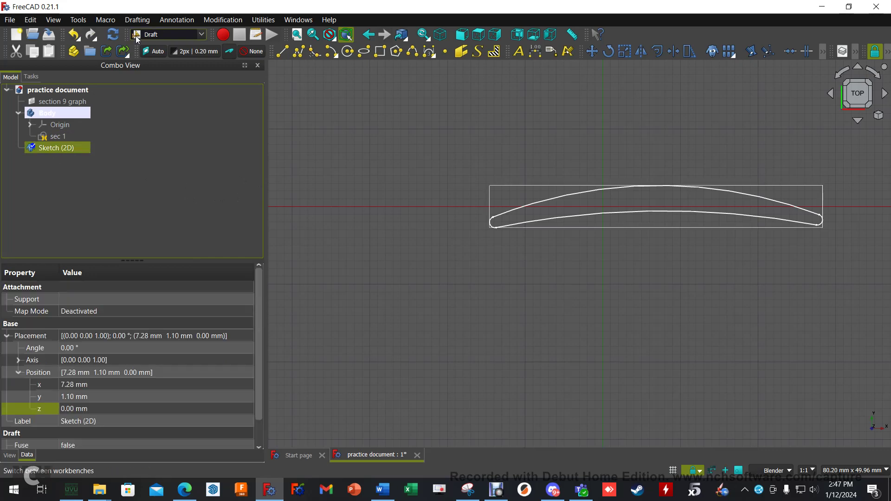
{"action": "left_click", "coordinate": [113, 35]}
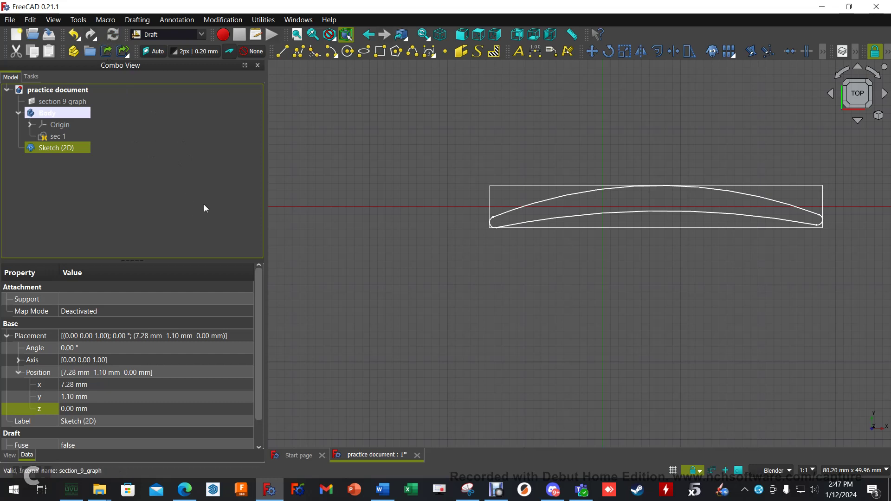
- Convert Sketch (2D) into a new sketch, Sketch001, and select it in the tree
{"action": "left_click", "coordinate": [225, 20]}
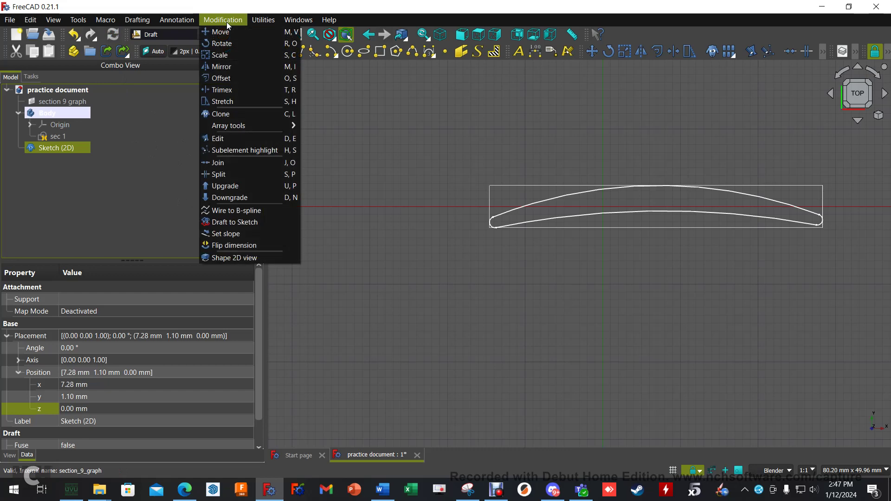
{"action": "left_click", "coordinate": [248, 225]}
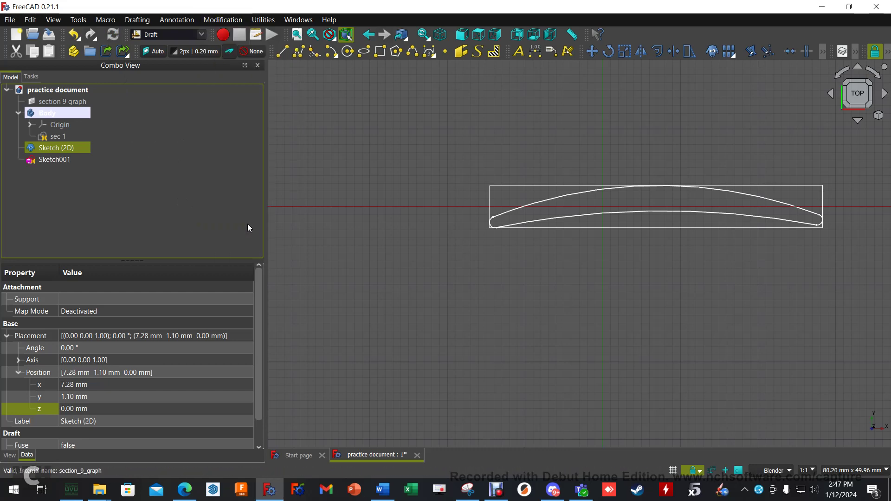
{"action": "left_click", "coordinate": [88, 160], "text": "ctrl"}
{"action": "left_click", "coordinate": [88, 159], "text": "ctrl"}
{"action": "left_click", "coordinate": [55, 160]}
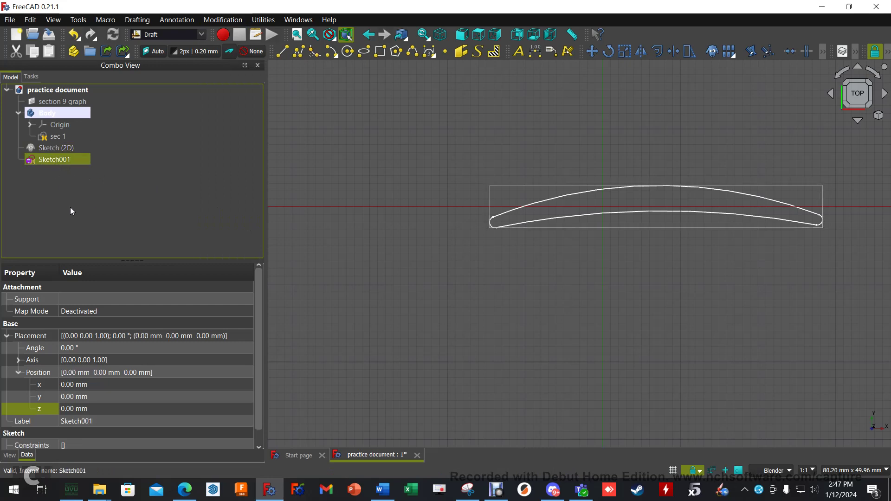
- Open Sketch001 in the Sketcher and try making the leading-edge B-spline curves tangent
{"action": "double_click", "coordinate": [56, 160]}
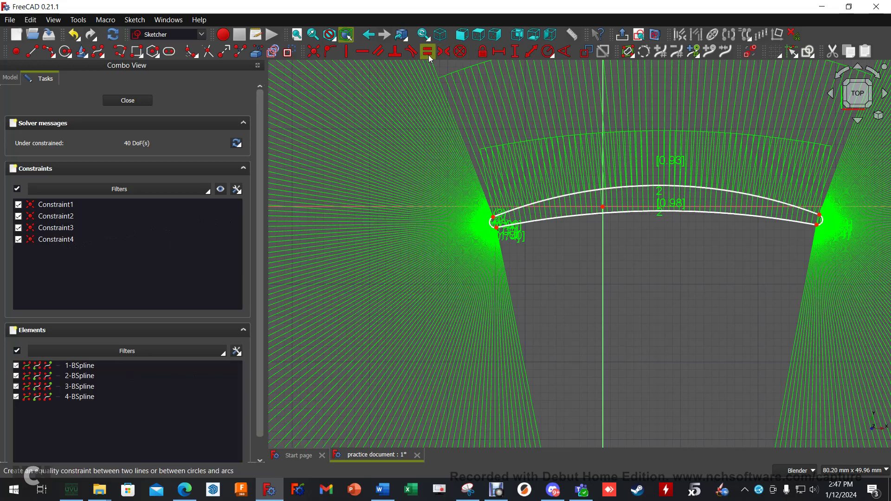
{"action": "scroll", "coordinate": [498, 189], "scroll_direction": "up", "scroll_amount": 4}
{"action": "scroll", "coordinate": [498, 189], "scroll_direction": "up", "scroll_amount": 4}
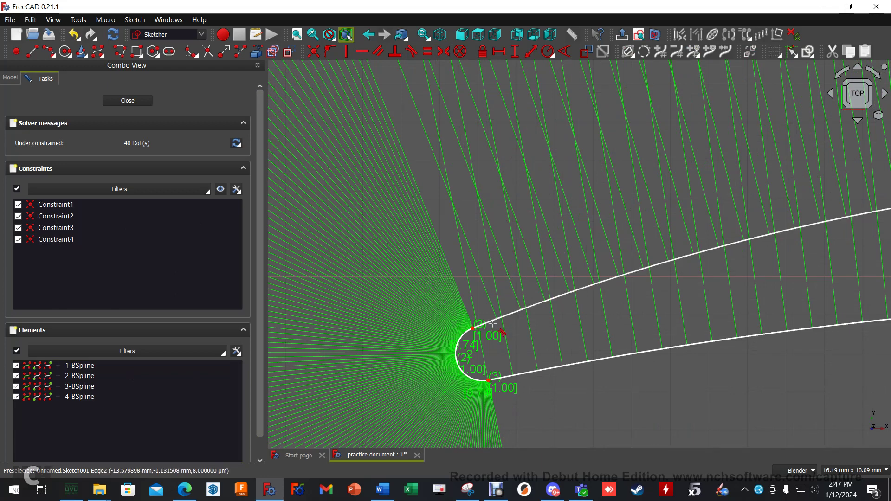
{"action": "left_click", "coordinate": [479, 334]}
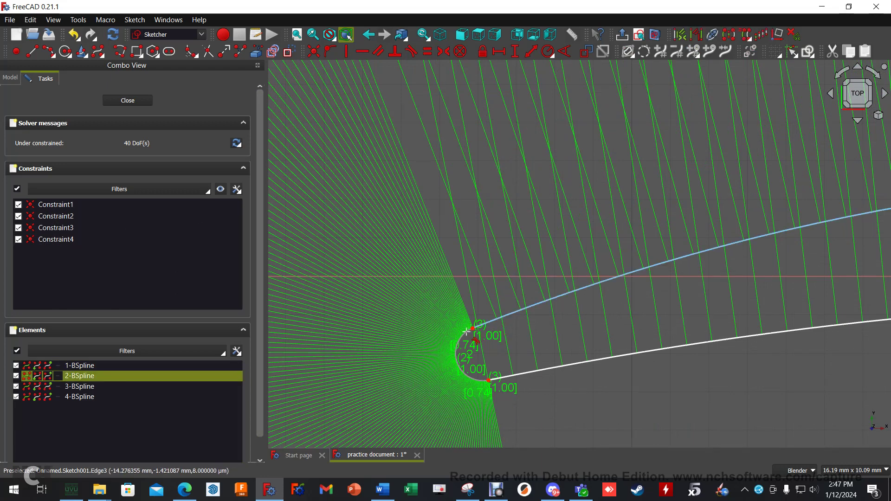
{"action": "key", "text": "t"}
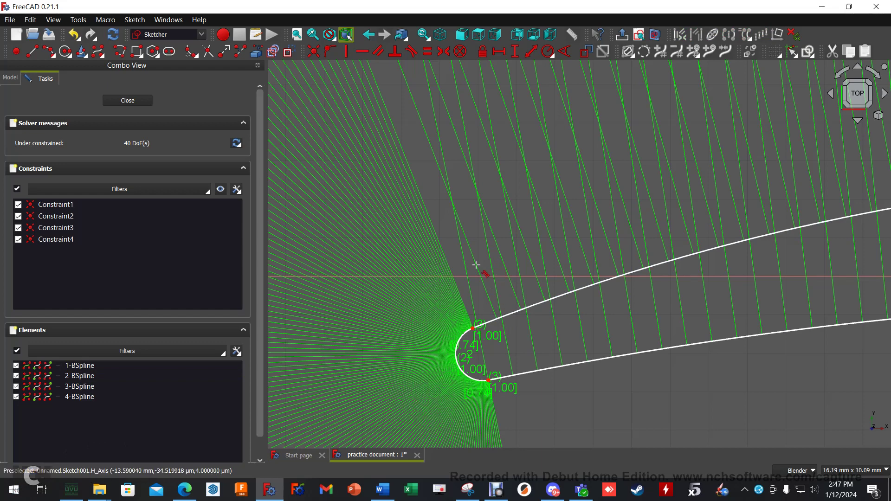
- Close Sketch001, delete Sketch (2D) and Sketch001, and make sec 1 visible again
{"action": "left_click", "coordinate": [124, 102]}
{"action": "right_click", "coordinate": [134, 191]}
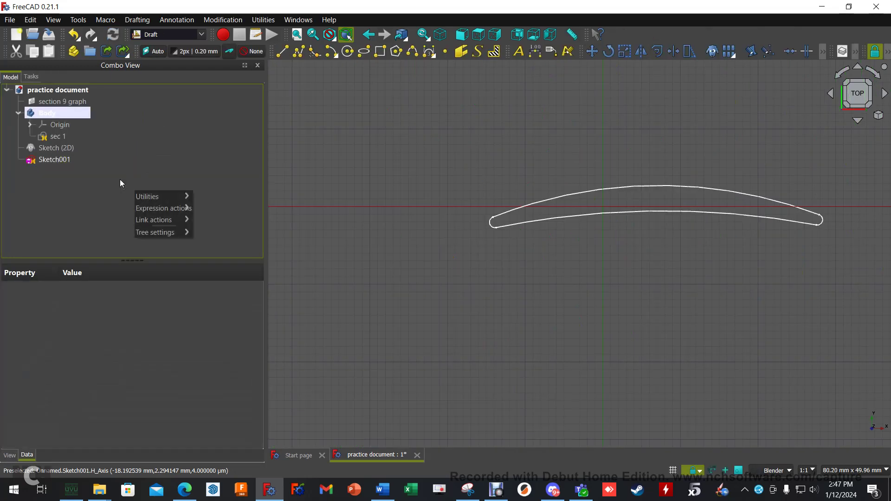
{"action": "left_click", "coordinate": [54, 148]}
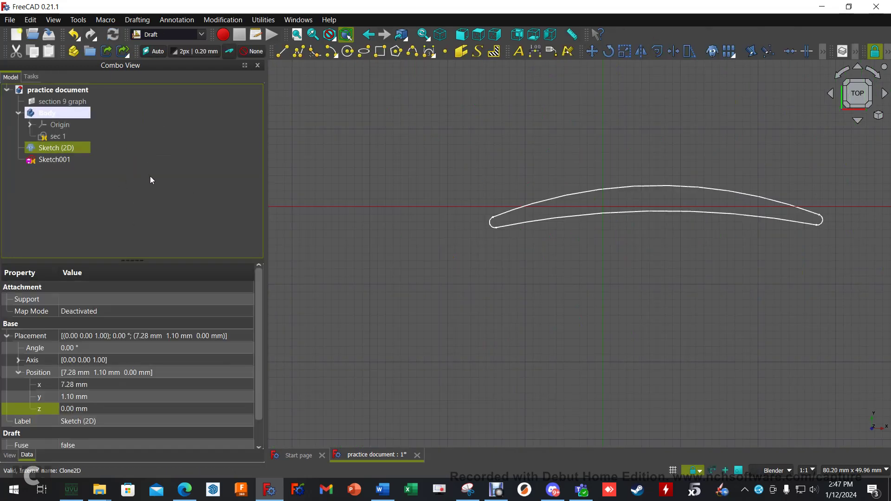
{"action": "key", "text": "shift+Down"}
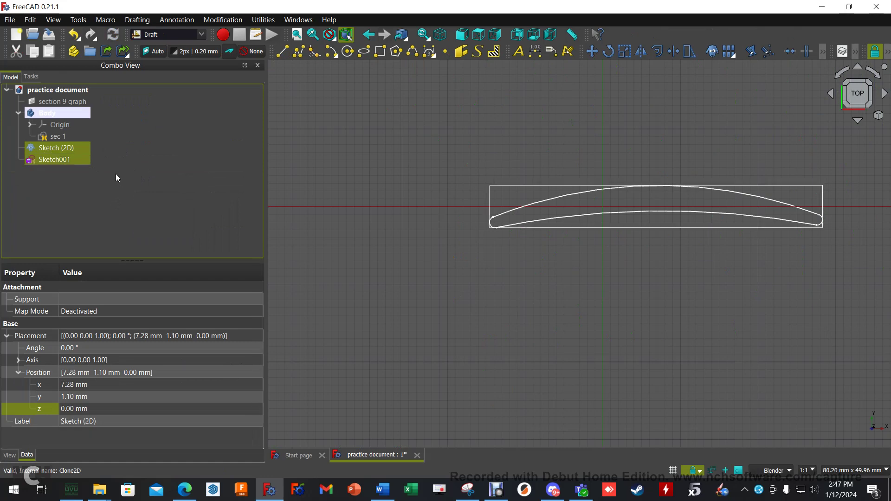
{"action": "key", "text": "Delete"}
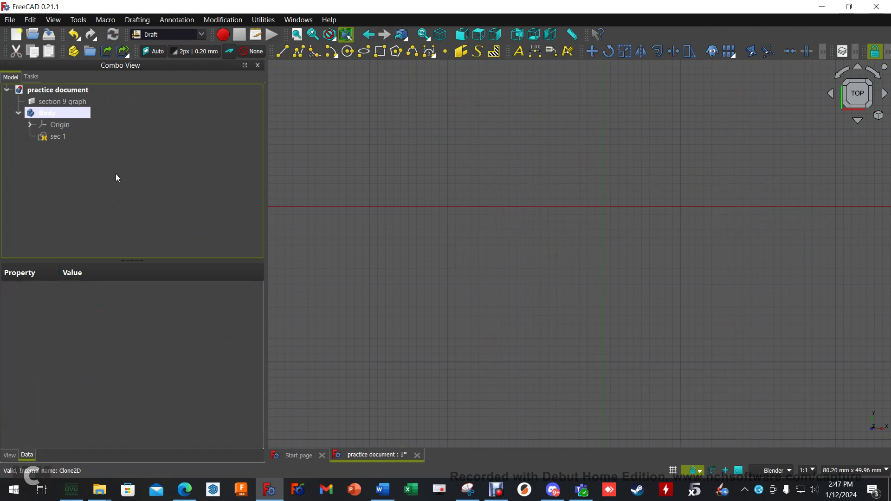
{"action": "left_click", "coordinate": [60, 137]}
{"action": "key", "text": "space"}
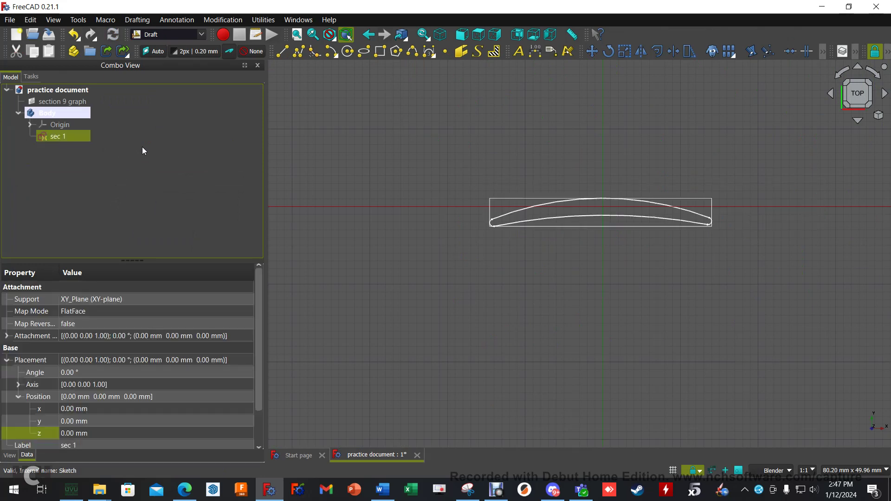
- Start Draft Scale on sec 1 from its leading edge with X, Y, Z factors of 1.5
{"action": "left_click", "coordinate": [224, 19]}
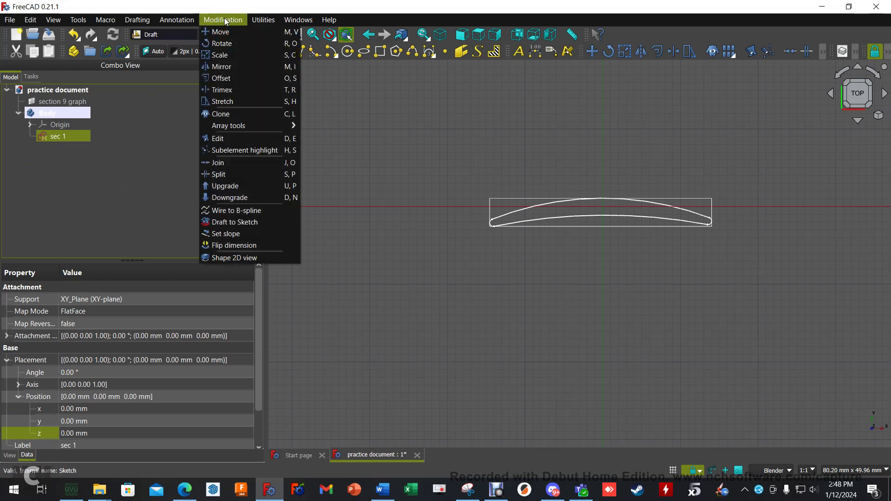
{"action": "left_click", "coordinate": [231, 55]}
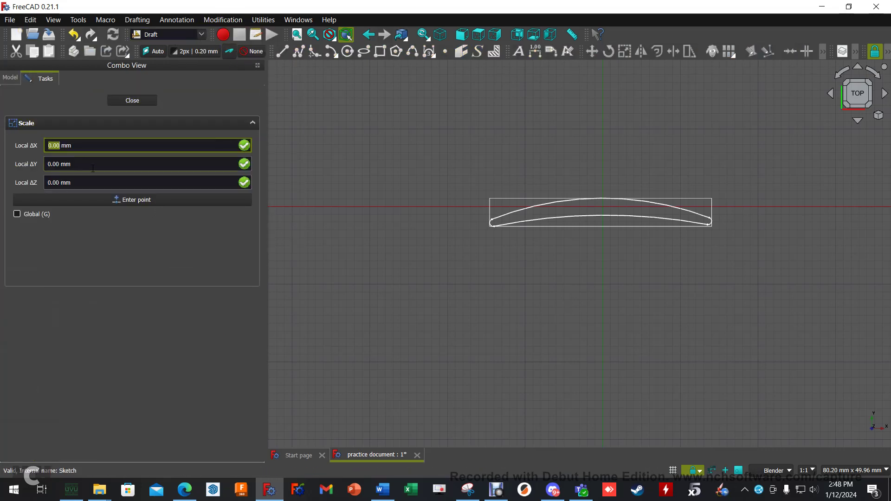
{"action": "scroll", "coordinate": [508, 222], "scroll_direction": "up", "scroll_amount": 5}
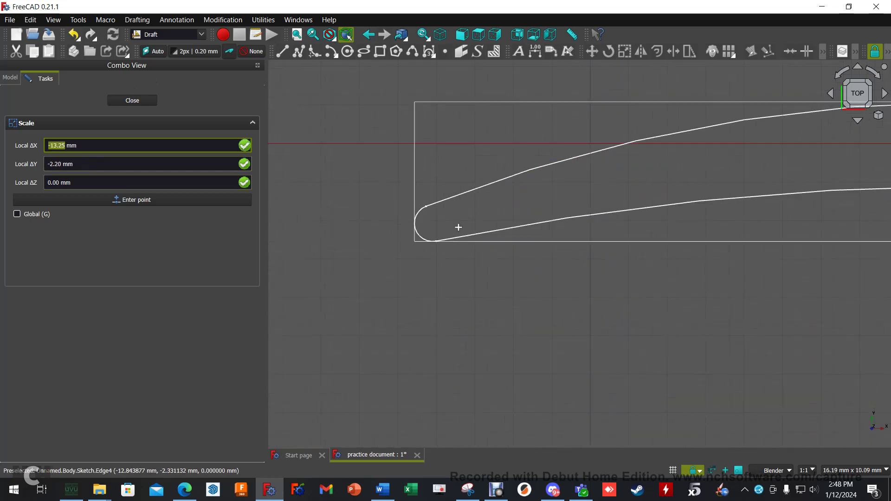
{"action": "left_click", "coordinate": [415, 227]}
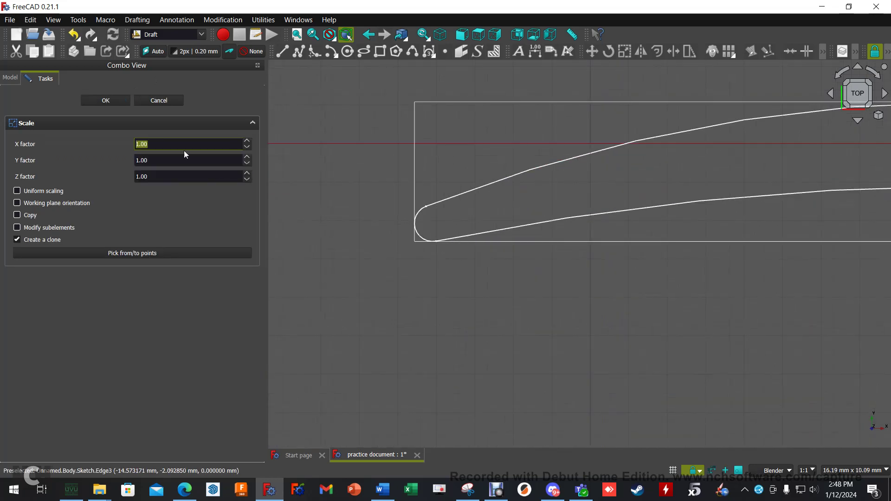
{"action": "type", "text": "1.5"}
{"action": "key", "text": "Tab"}
{"action": "type", "text": "1.5"}
{"action": "key", "text": "Tab"}
{"action": "type", "text": "1.5"}
{"action": "key", "text": "Tab"}
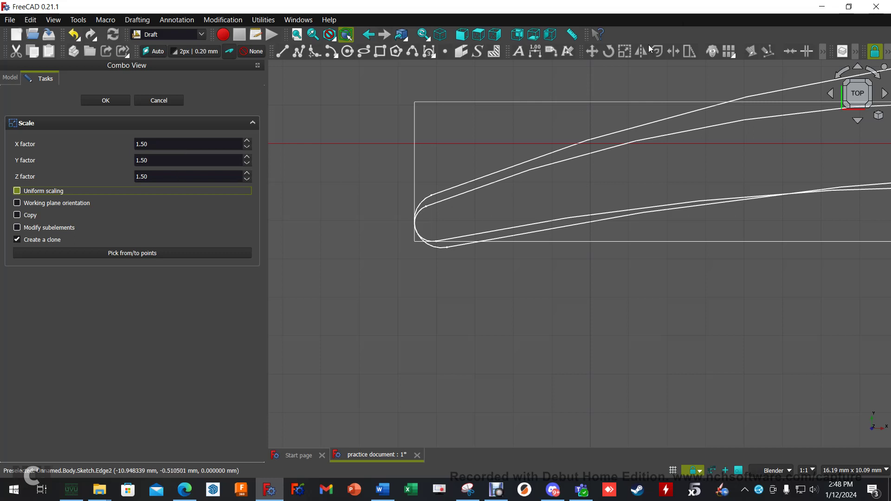
- Create the clone 'sec 1 (2D)' and check its 1.50 scale values in the Data tab
{"action": "left_click", "coordinate": [101, 101]}
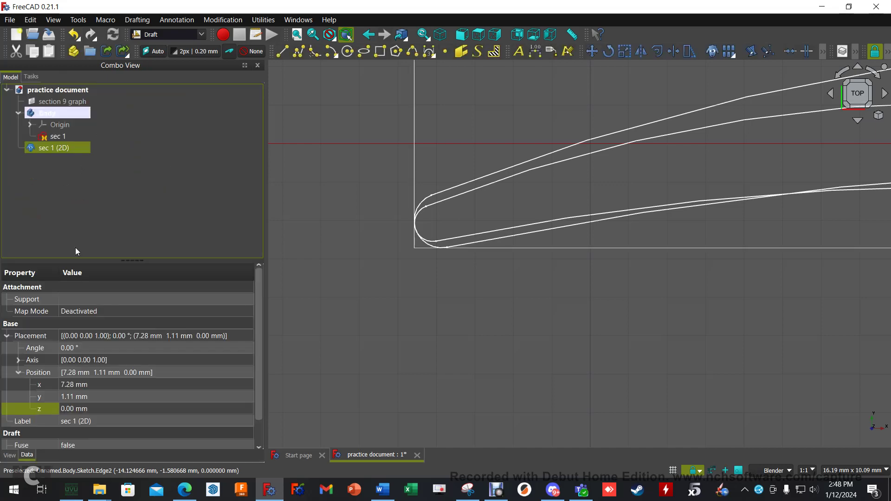
{"action": "left_click", "coordinate": [7, 336]}
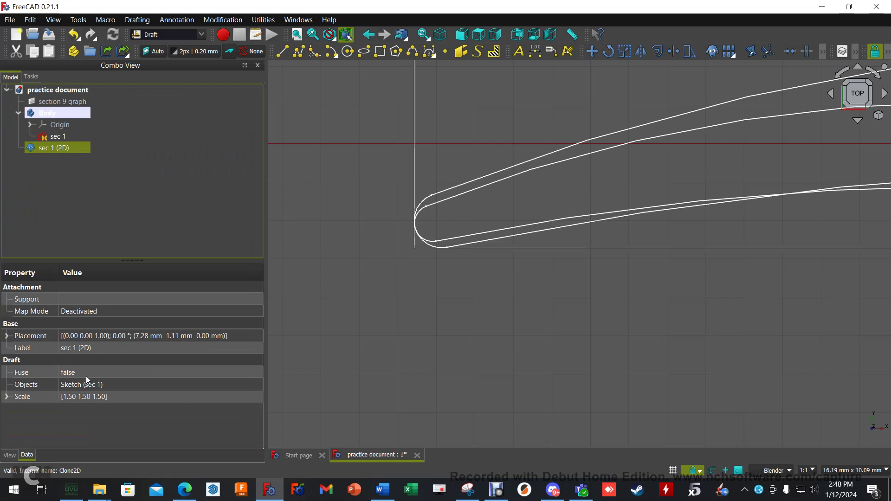
{"action": "left_click", "coordinate": [7, 397]}
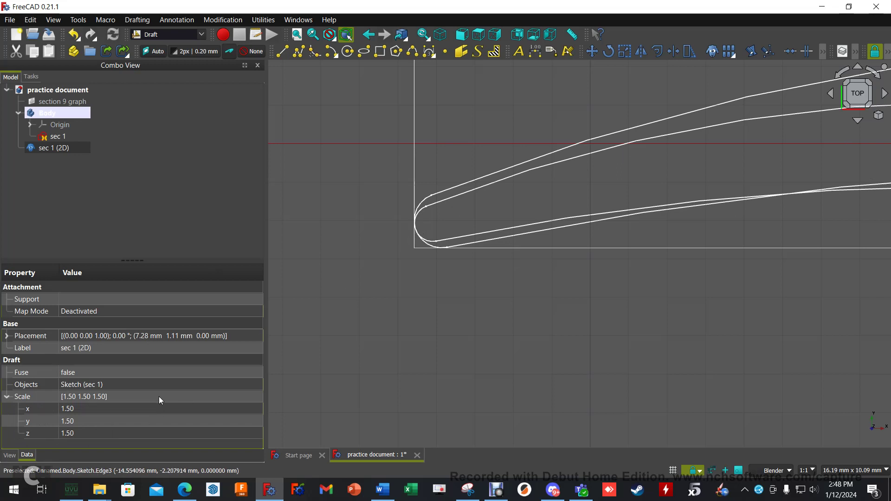
{"action": "right_click", "coordinate": [52, 149]}
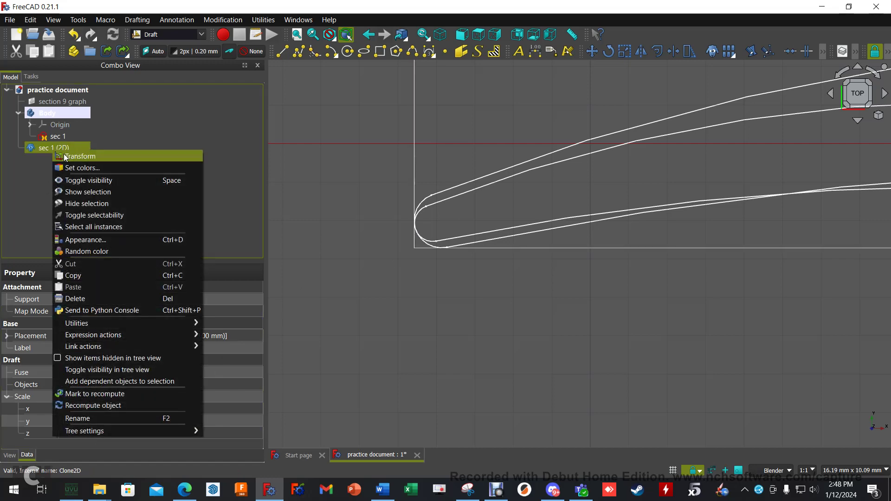
{"action": "left_click", "coordinate": [80, 158]}
{"action": "scroll", "coordinate": [478, 281], "scroll_direction": "down", "scroll_amount": 1}
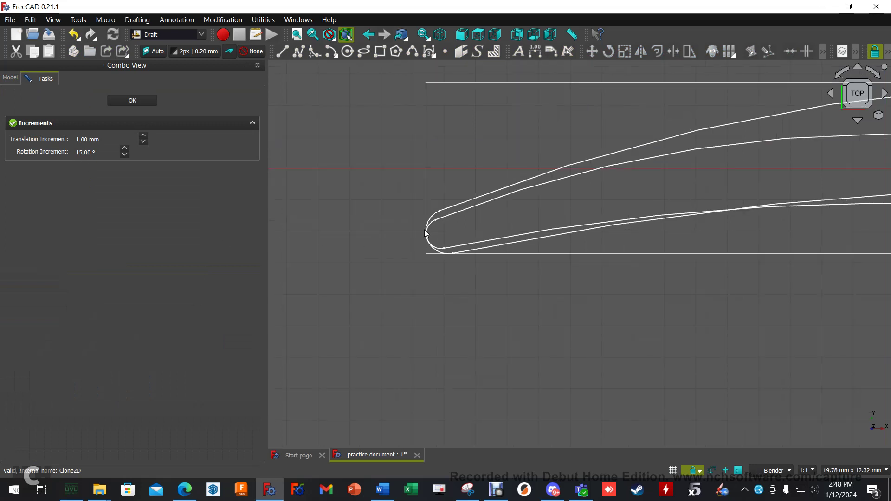
{"action": "scroll", "coordinate": [600, 232], "scroll_direction": "down", "scroll_amount": 3}
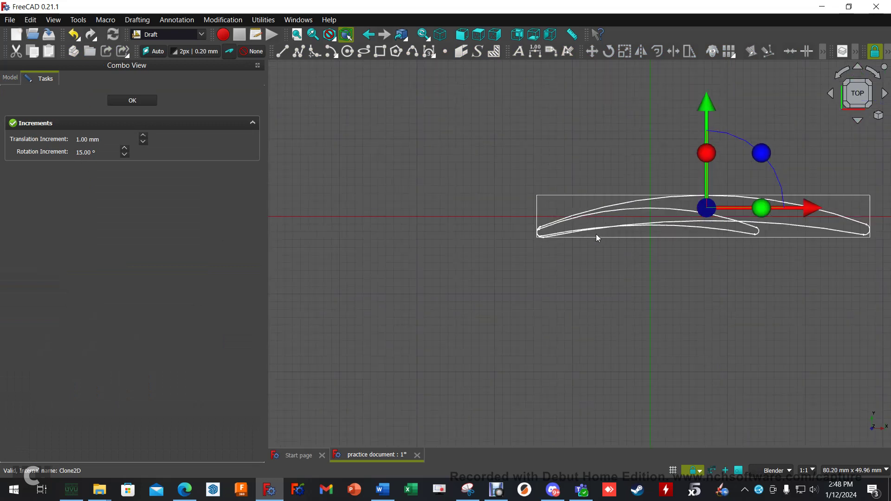
{"action": "left_click", "coordinate": [133, 100]}
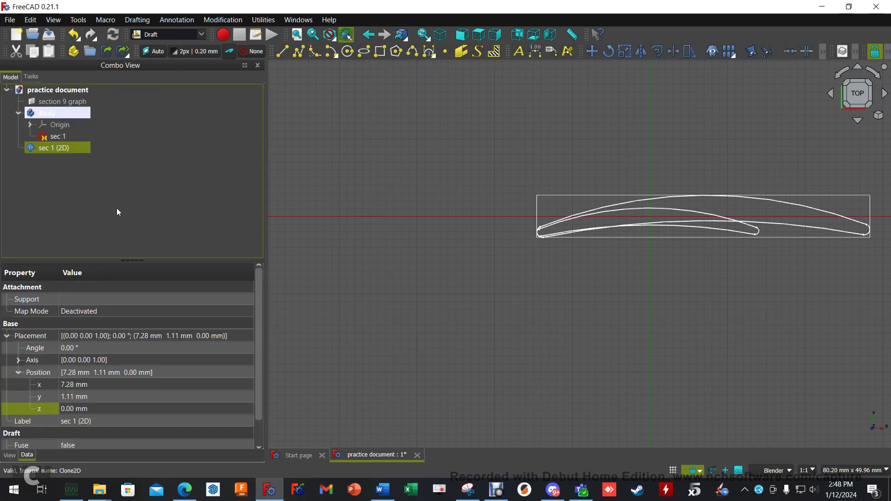
{"action": "left_click", "coordinate": [7, 335]}
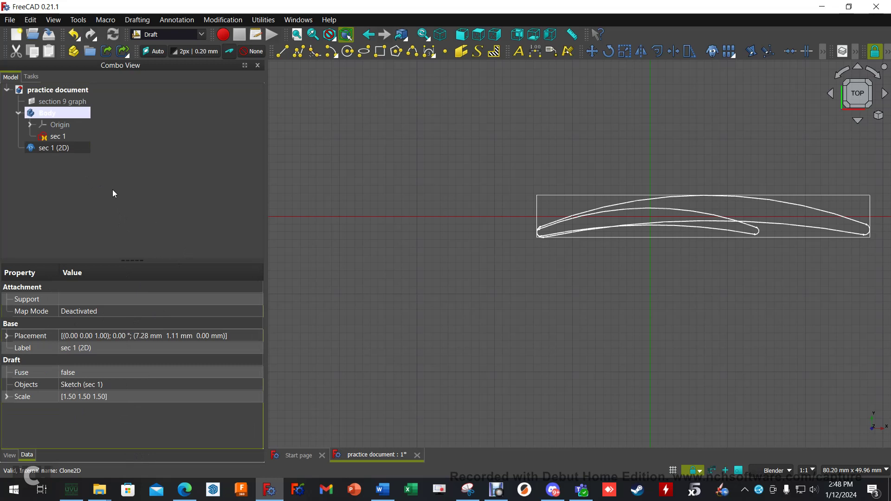
- Convert the sec 1 (2D) clone into Sketch001, hide the original sec 1, and open Sketch001 for editing
{"action": "left_click", "coordinate": [58, 148]}
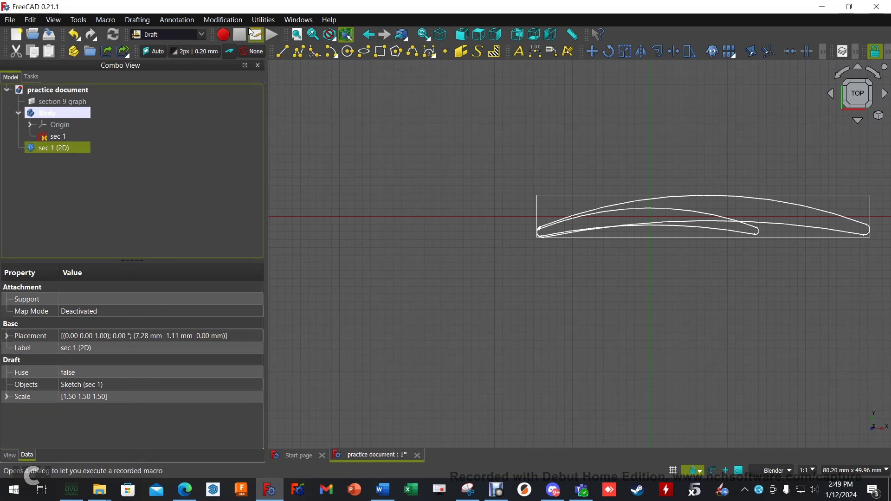
{"action": "left_click", "coordinate": [223, 19]}
{"action": "left_click", "coordinate": [235, 222]}
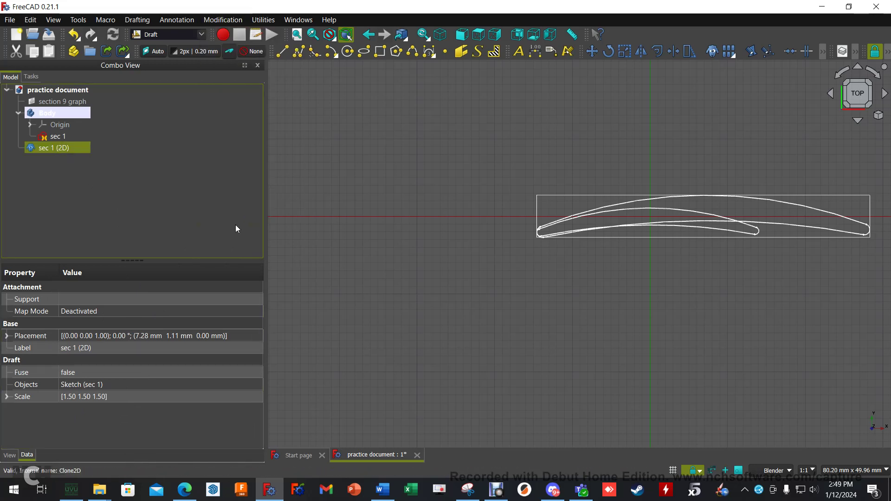
{"action": "left_click", "coordinate": [63, 136]}
{"action": "key", "text": "space"}
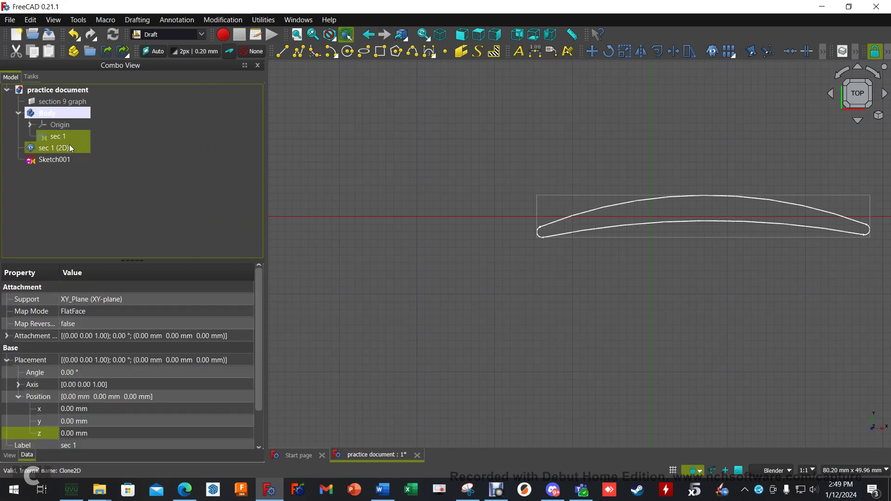
{"action": "left_click", "coordinate": [68, 147]}
{"action": "double_click", "coordinate": [50, 159]}
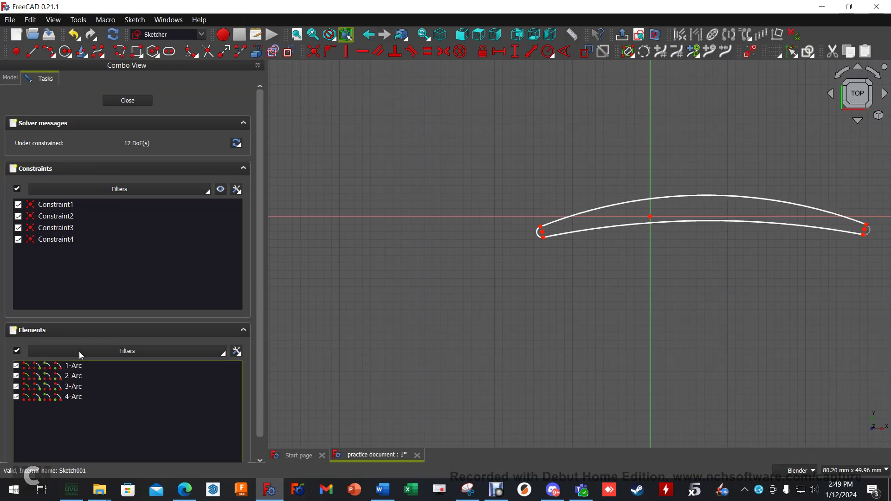
- Make the left end arc tangent to both the upper and lower curves
{"action": "scroll", "coordinate": [556, 232], "scroll_direction": "up", "scroll_amount": 5}
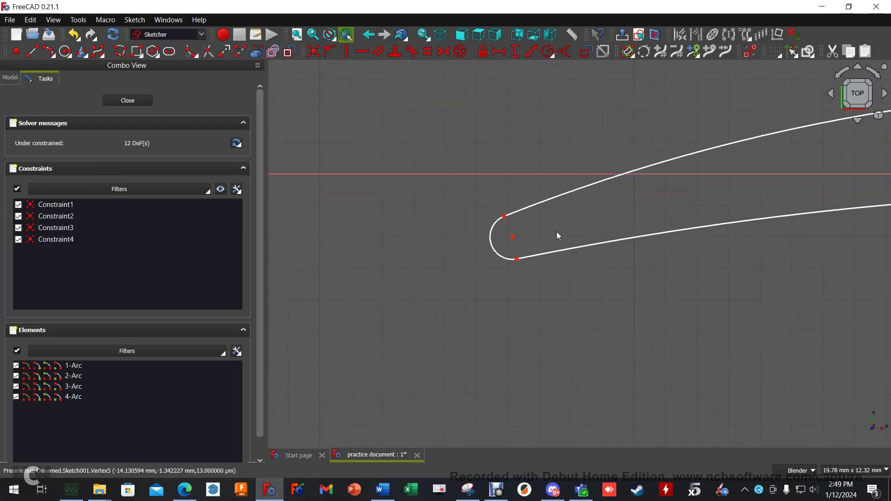
{"action": "left_click", "coordinate": [411, 52]}
{"action": "scroll", "coordinate": [411, 185], "scroll_direction": "up", "scroll_amount": 4}
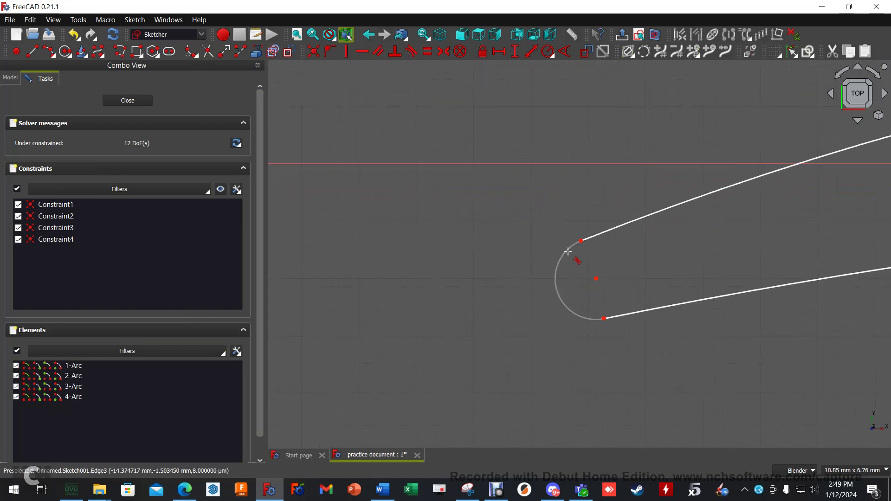
{"action": "left_click", "coordinate": [581, 239]}
{"action": "left_click", "coordinate": [583, 238]}
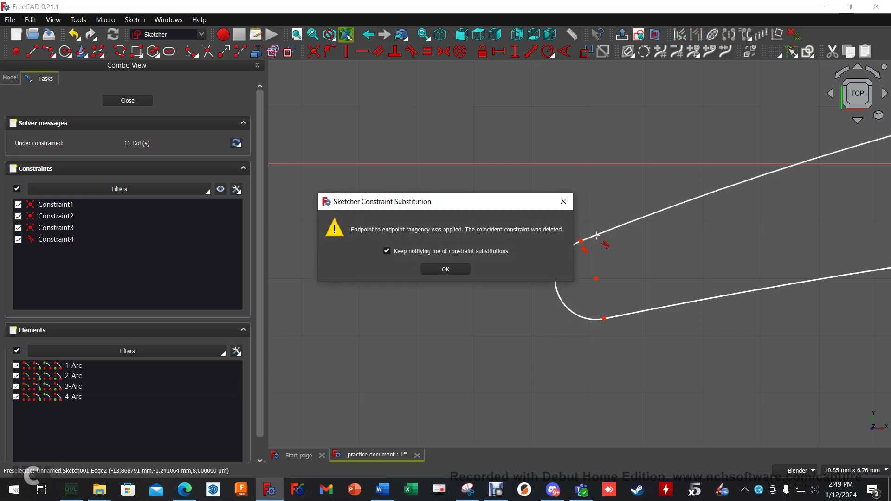
{"action": "left_click", "coordinate": [447, 270]}
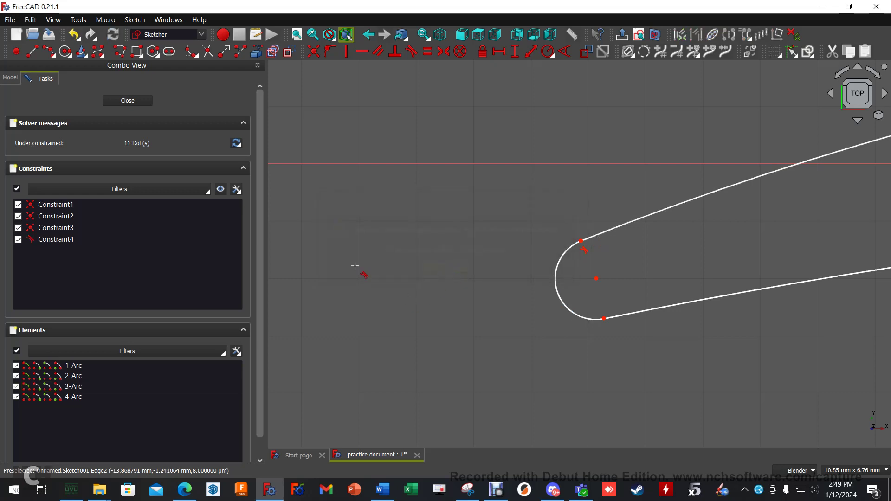
{"action": "left_click", "coordinate": [598, 319]}
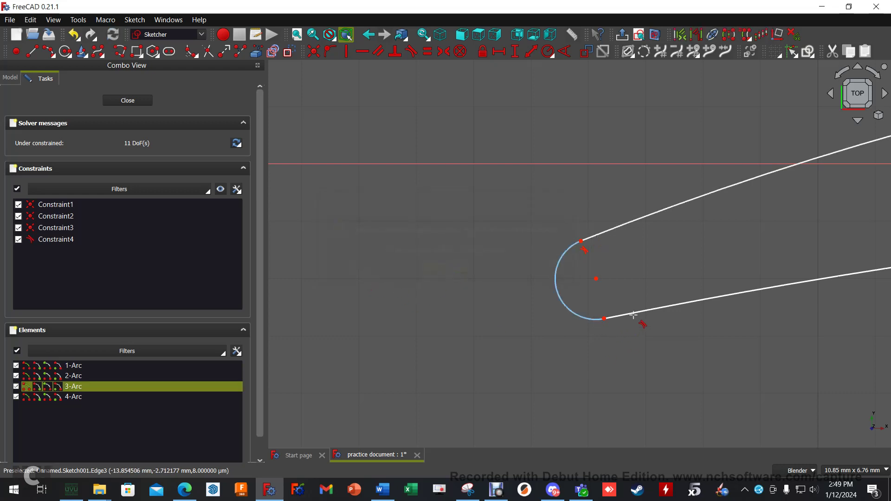
{"action": "left_click", "coordinate": [632, 313]}
{"action": "left_click", "coordinate": [446, 269]}
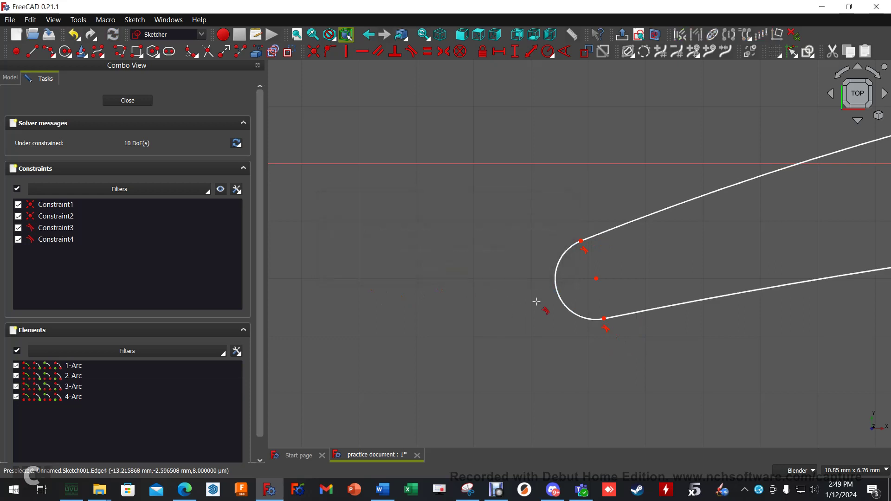
- Make the right end arc tangent to the lower and upper curves
{"action": "scroll", "coordinate": [564, 322], "scroll_direction": "down", "scroll_amount": 2}
{"action": "scroll", "coordinate": [585, 327], "scroll_direction": "down", "scroll_amount": 2}
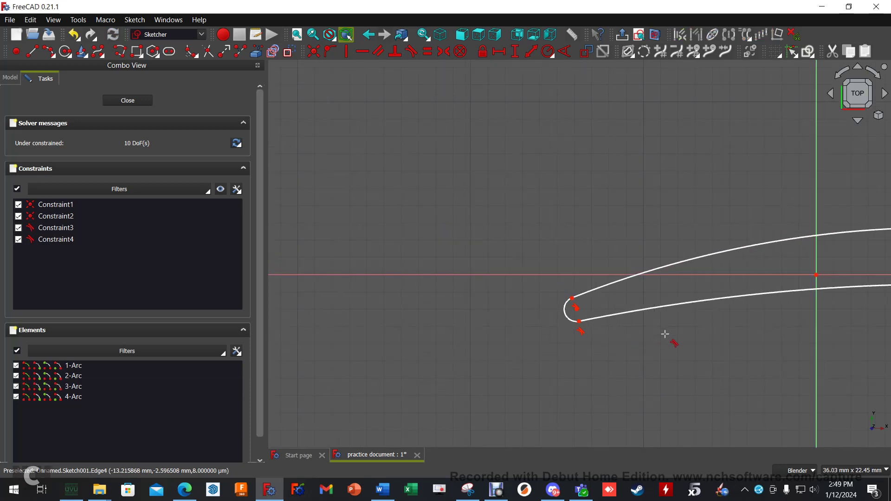
{"action": "middle_click_drag", "start_coordinate": [704, 328], "coordinate": [446, 317], "text": "shift"}
{"action": "middle_click_drag", "start_coordinate": [745, 348], "coordinate": [469, 333], "text": "shift"}
{"action": "scroll", "coordinate": [557, 325], "scroll_direction": "up", "scroll_amount": 7}
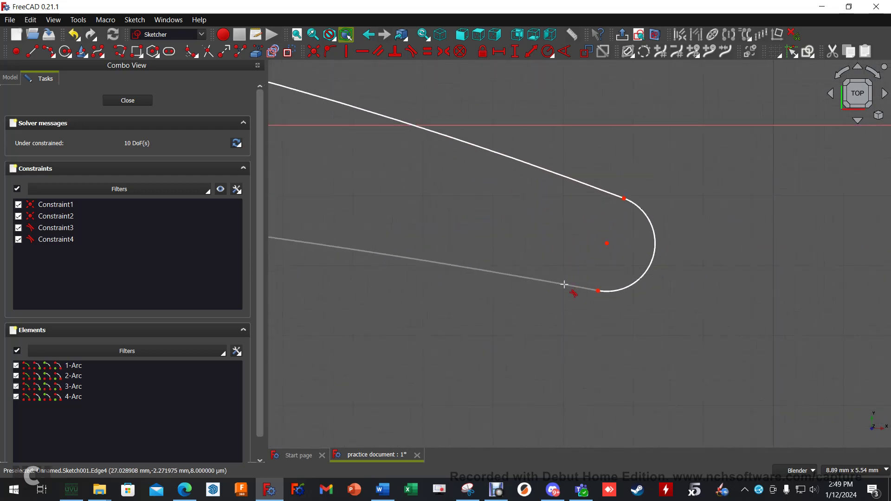
{"action": "left_click", "coordinate": [565, 286]}
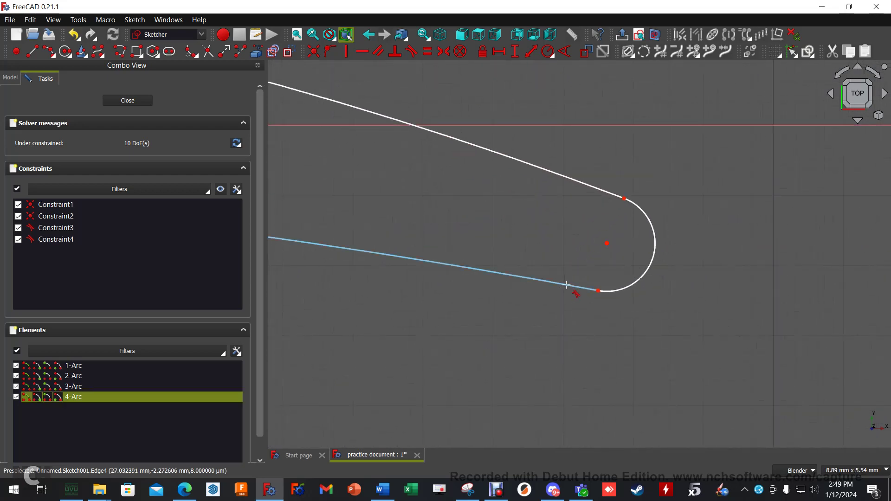
{"action": "left_click", "coordinate": [628, 286]}
{"action": "left_click", "coordinate": [446, 268]}
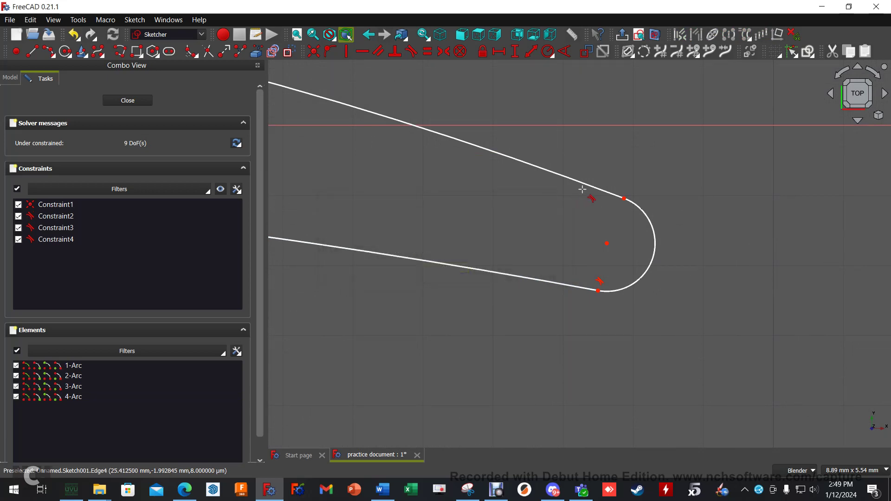
{"action": "left_click", "coordinate": [603, 192]}
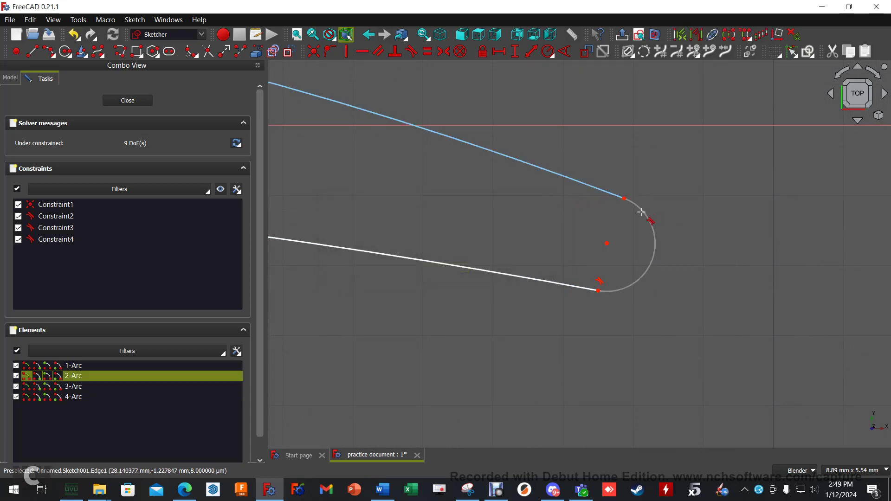
{"action": "left_click", "coordinate": [641, 212]}
{"action": "left_click", "coordinate": [445, 270]}
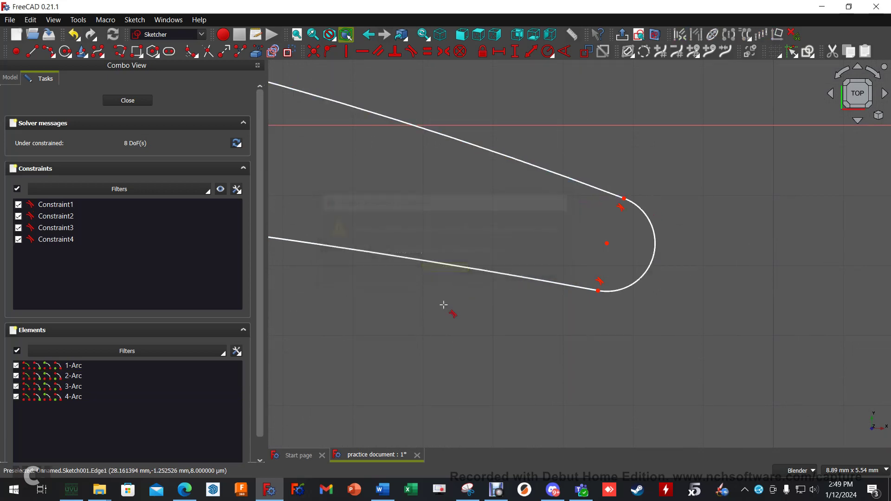
- Close Sketch001 with the whole blade profile in view
{"action": "scroll", "coordinate": [432, 330], "scroll_direction": "down", "scroll_amount": 3}
{"action": "scroll", "coordinate": [430, 330], "scroll_direction": "down", "scroll_amount": 3}
{"action": "middle_click_drag", "start_coordinate": [384, 346], "coordinate": [656, 267], "text": "shift"}
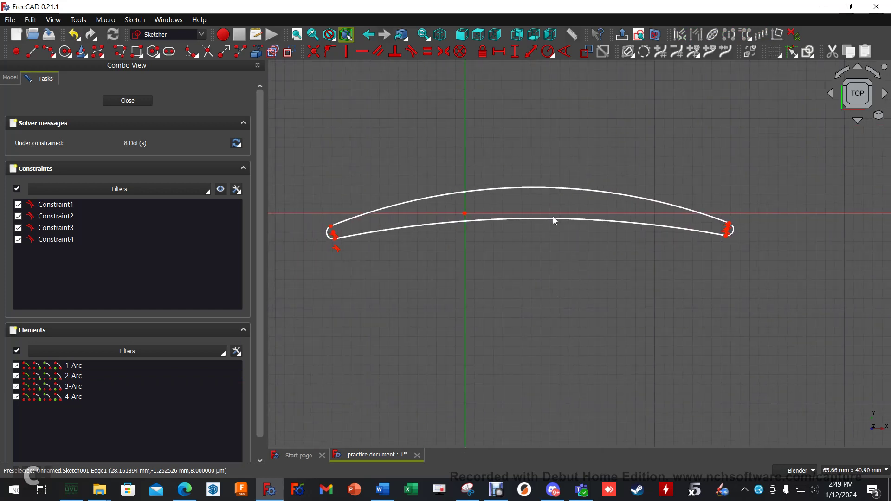
{"action": "left_click", "coordinate": [148, 100]}
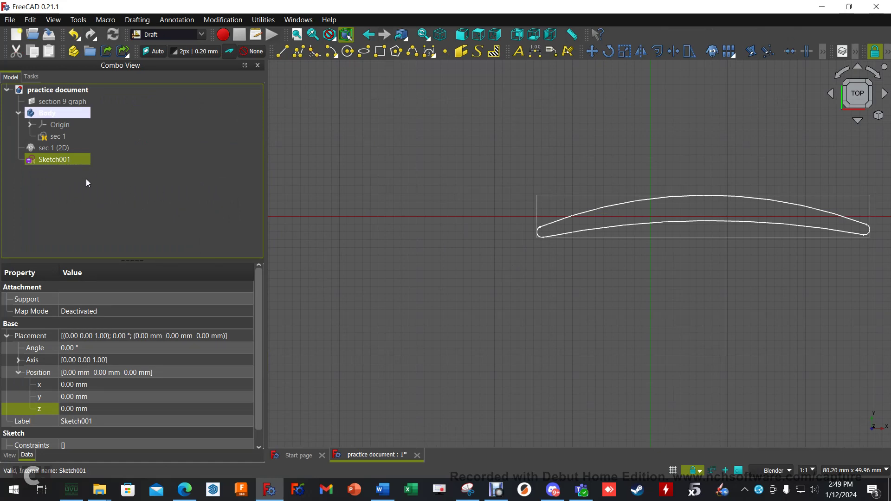
- Rename Sketch001 to 'Sec 2' in the model tree and reselect it
{"action": "right_click", "coordinate": [54, 159]}
{"action": "left_click", "coordinate": [115, 416]}
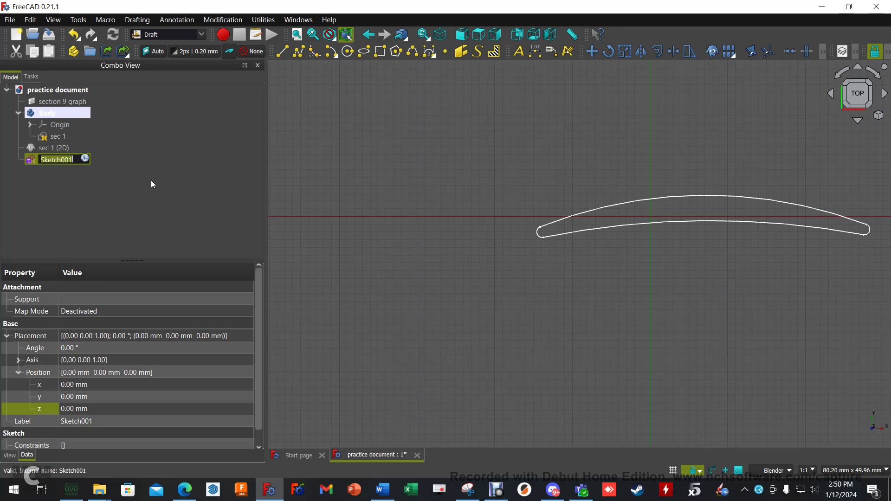
{"action": "type", "text": "Sec 2"}
{"action": "key", "text": "Return"}
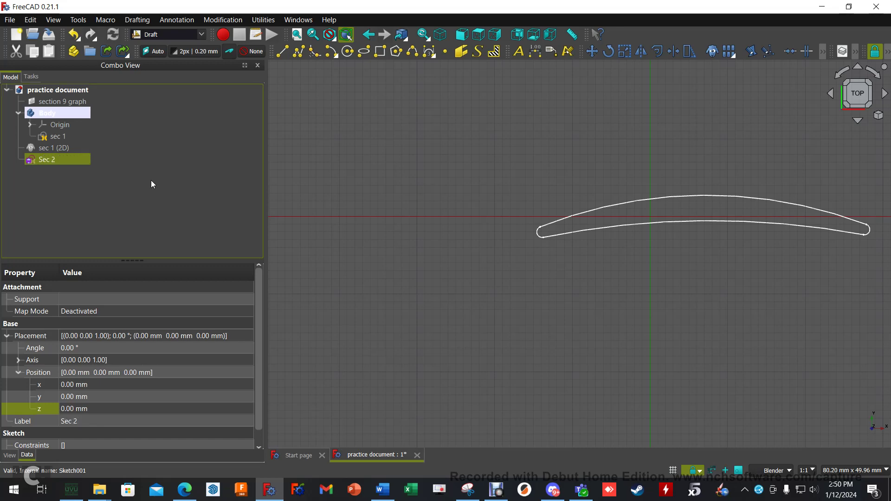
{"action": "left_click", "coordinate": [58, 136]}
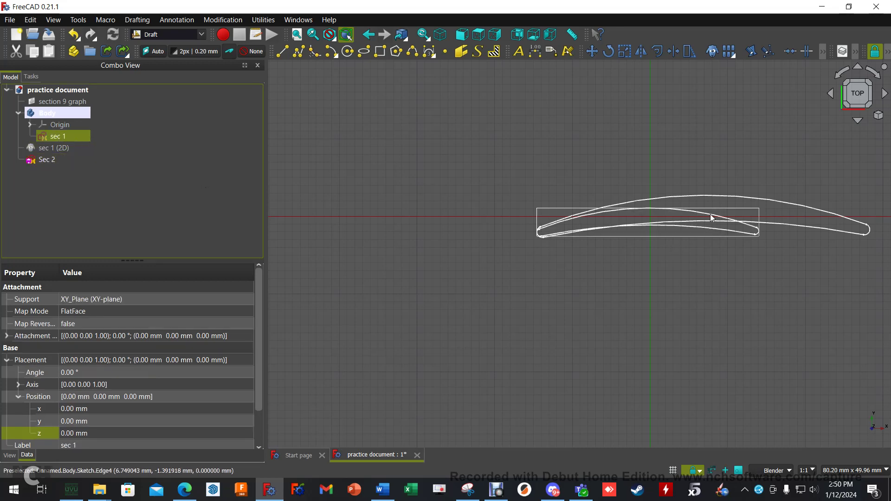
{"action": "left_click", "coordinate": [47, 159]}
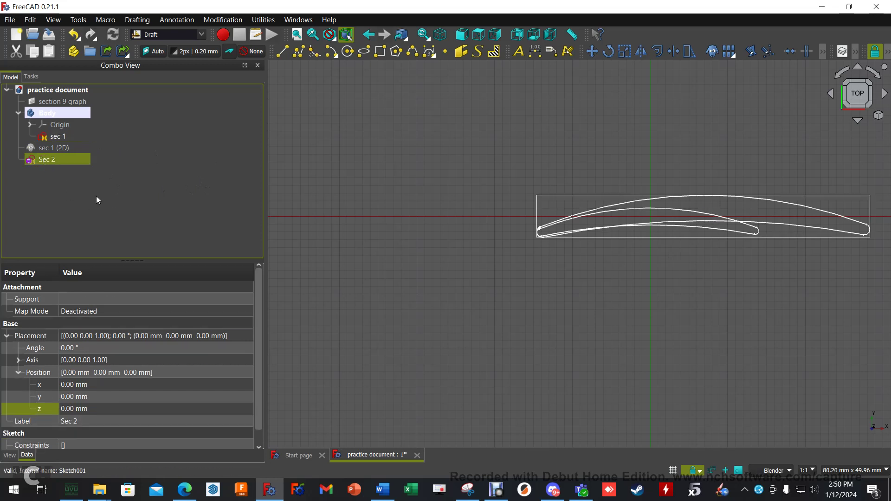
- Launch the Draft Scale tool (SC) on the airfoil sketch selected in the model tree
{"action": "left_click", "coordinate": [217, 20]}
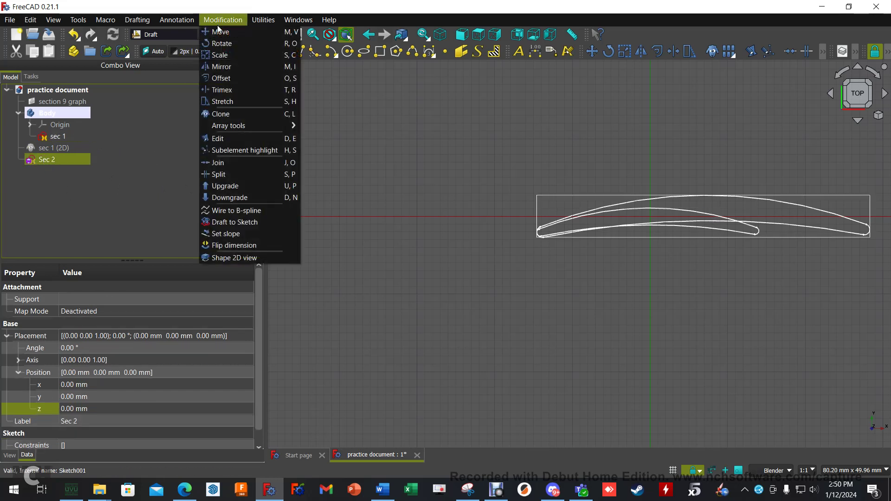
{"action": "left_click", "coordinate": [220, 55]}
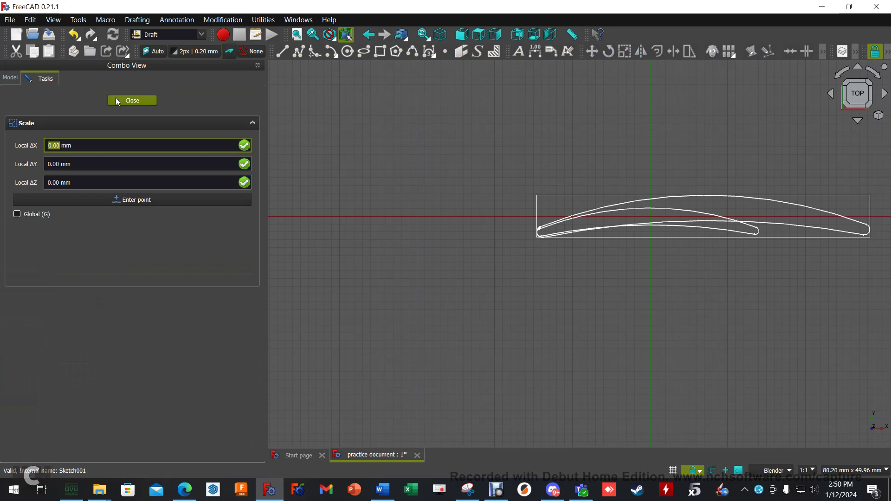
{"action": "left_click", "coordinate": [10, 78]}
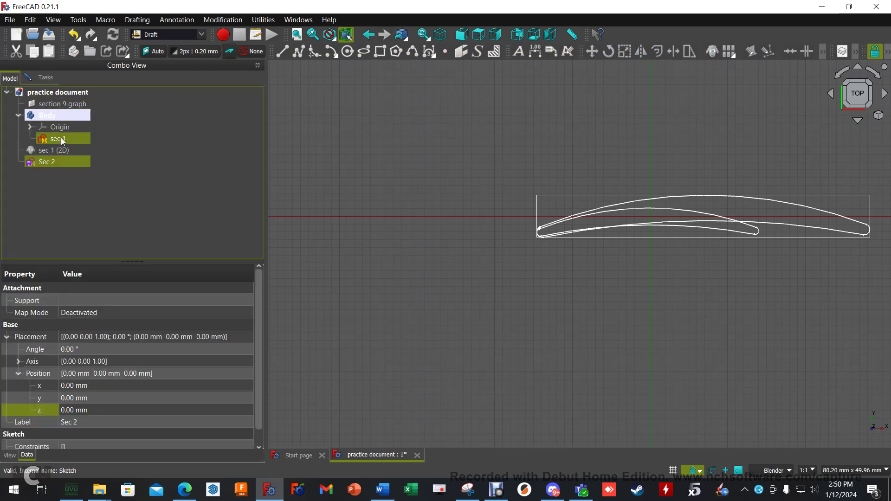
{"action": "left_click", "coordinate": [61, 137]}
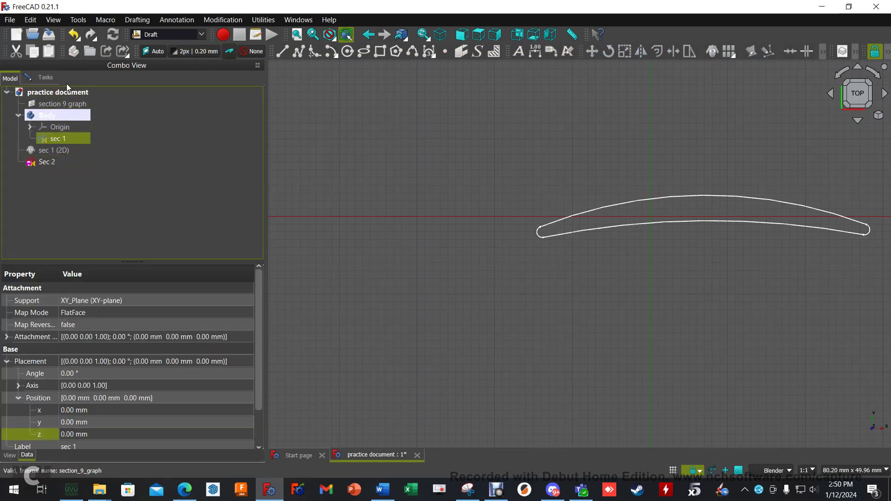
{"action": "key", "text": "s"}
{"action": "key", "text": "c"}
{"action": "scroll", "coordinate": [545, 237], "scroll_direction": "up", "scroll_amount": 4}
{"action": "scroll", "coordinate": [545, 237], "scroll_direction": "up", "scroll_amount": 5}
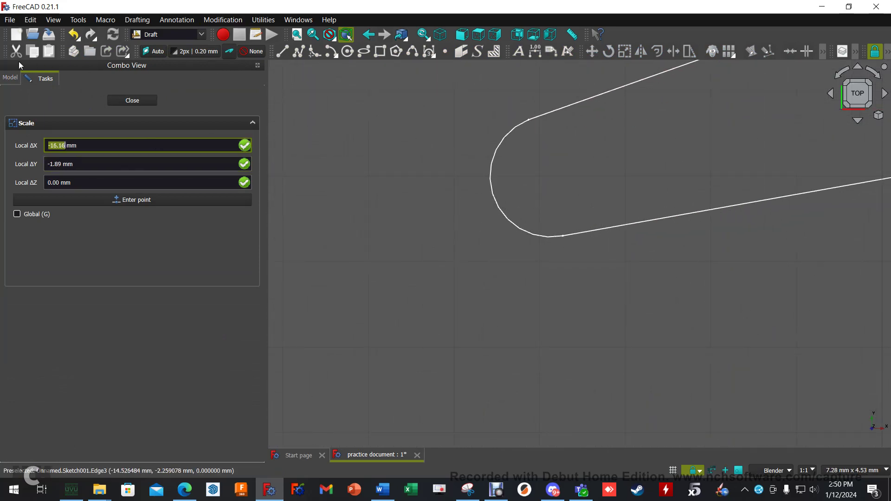
{"action": "left_click", "coordinate": [11, 77]}
{"action": "left_click", "coordinate": [61, 138]}
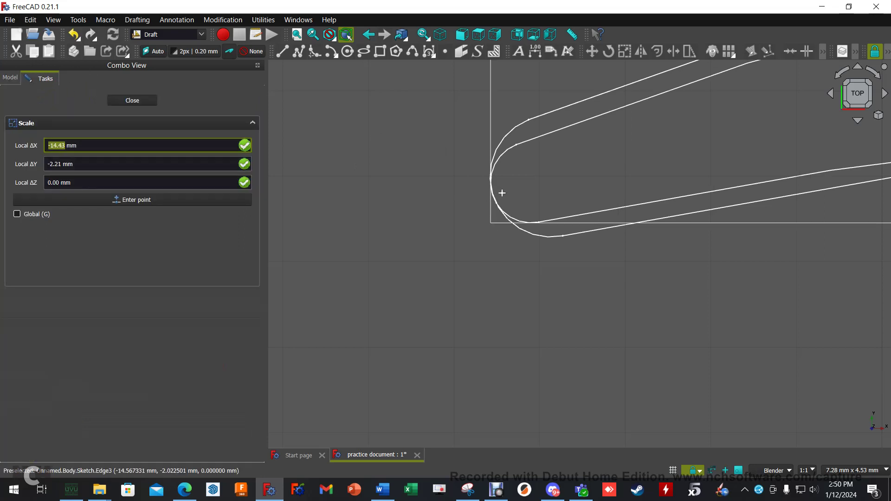
{"action": "scroll", "coordinate": [492, 195], "scroll_direction": "up", "scroll_amount": 3}
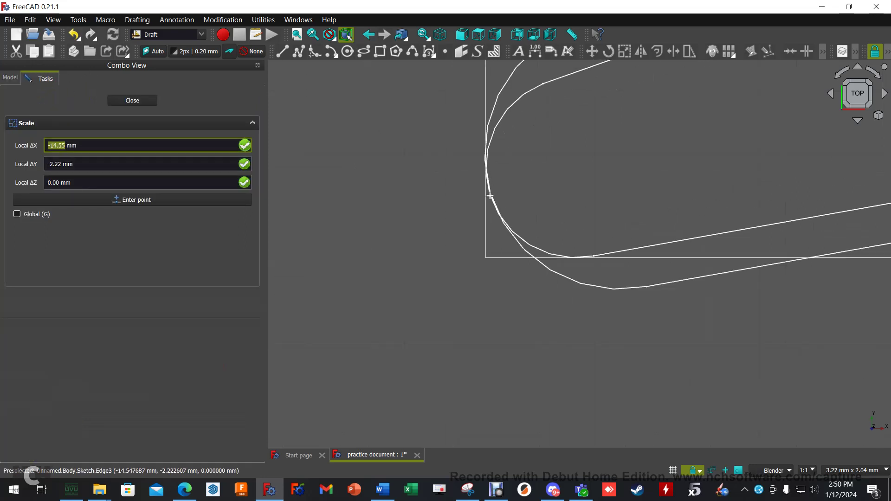
- Scale it by 1.5 in X, Y and Z from the leading-edge base point as a clone
{"action": "left_click", "coordinate": [491, 196]}
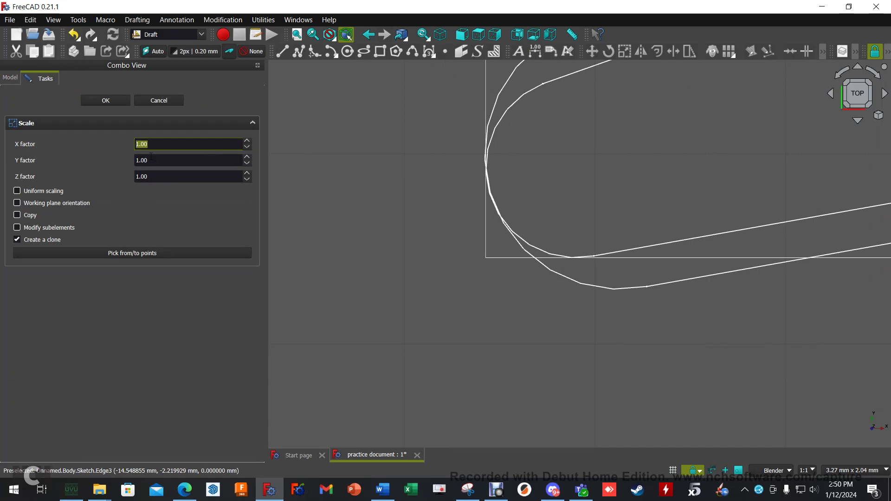
{"action": "type", "text": "1.5"}
{"action": "key", "text": "Tab"}
{"action": "type", "text": "1.5"}
{"action": "key", "text": "Tab"}
{"action": "type", "text": "1.5"}
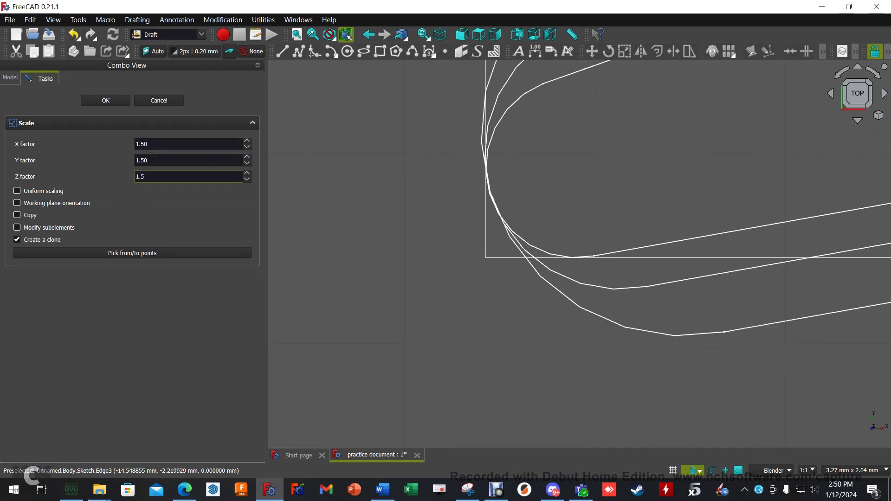
{"action": "key", "text": "Tab"}
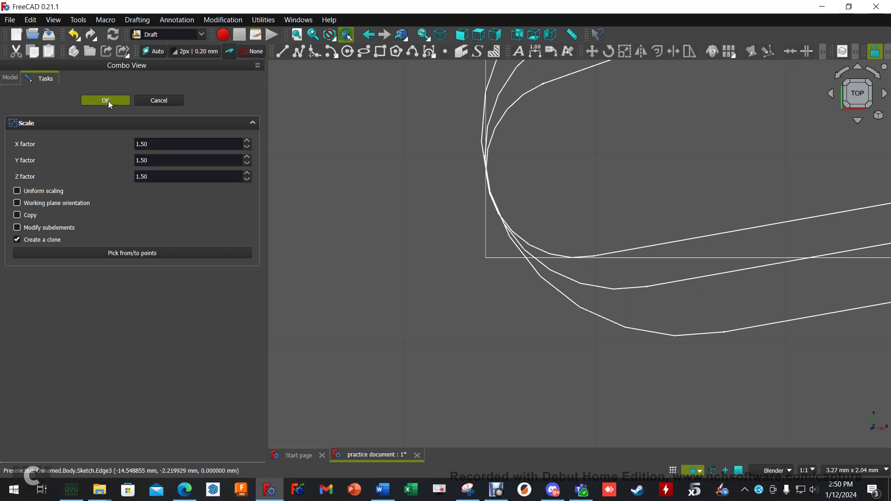
{"action": "left_click", "coordinate": [106, 100]}
{"action": "scroll", "coordinate": [592, 236], "scroll_direction": "down", "scroll_amount": 3}
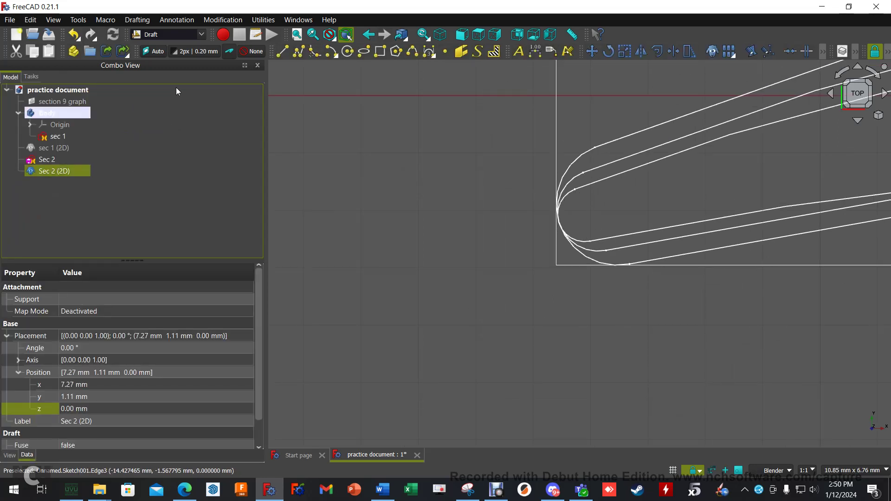
- Convert Sec 2 (2D) into Sketch002 via Draft to Sketch and open it in Sketcher
{"action": "left_click", "coordinate": [221, 20]}
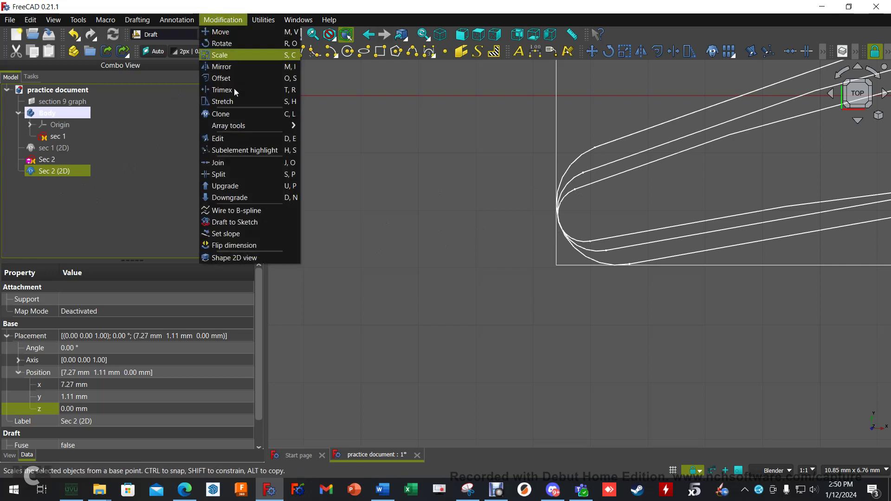
{"action": "left_click", "coordinate": [235, 222]}
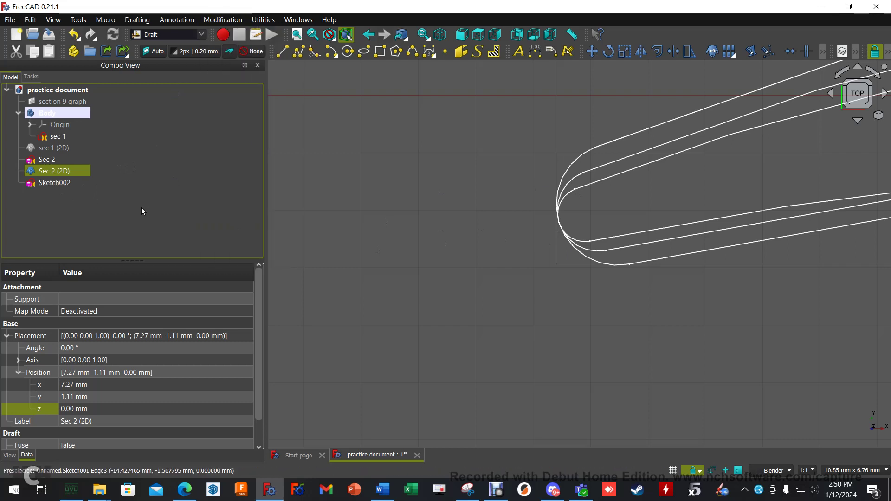
{"action": "left_click", "coordinate": [58, 182], "text": "ctrl"}
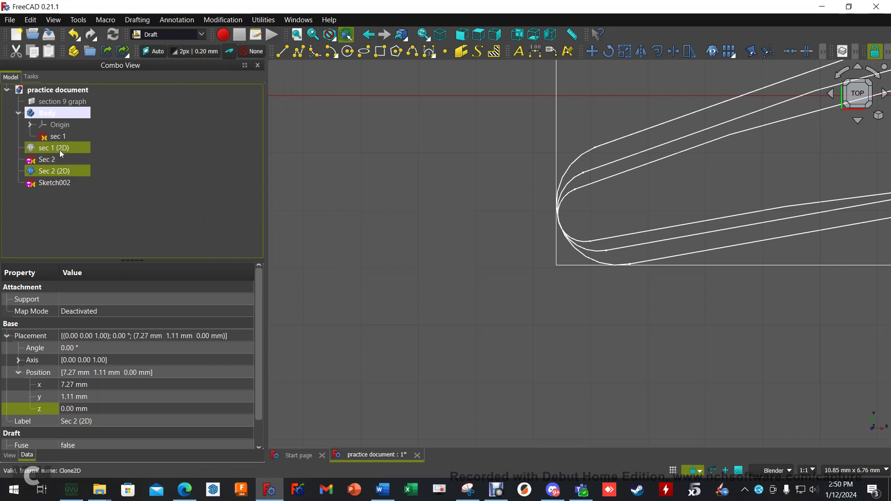
{"action": "left_click", "coordinate": [80, 182], "text": "ctrl"}
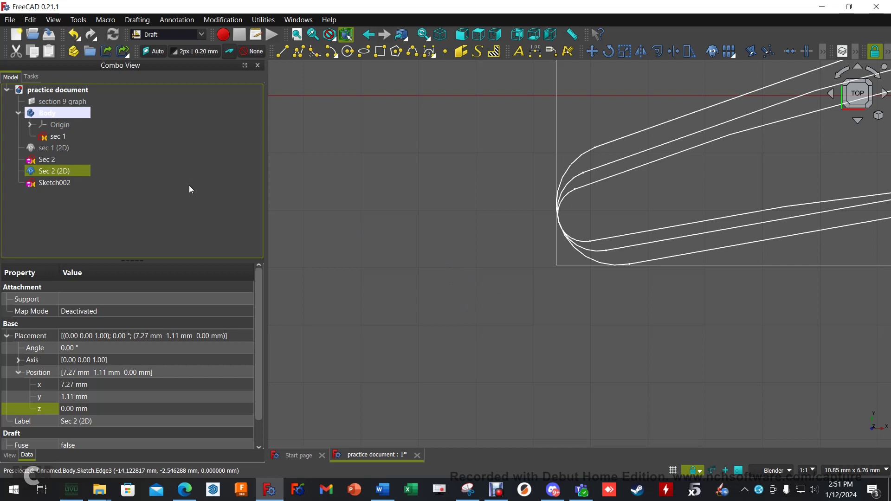
{"action": "left_click", "coordinate": [60, 183], "text": "ctrl"}
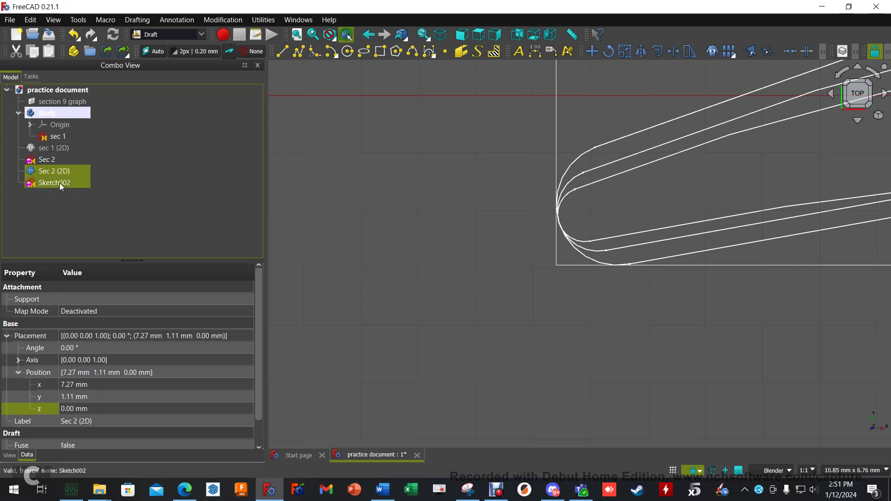
{"action": "left_click", "coordinate": [60, 182]}
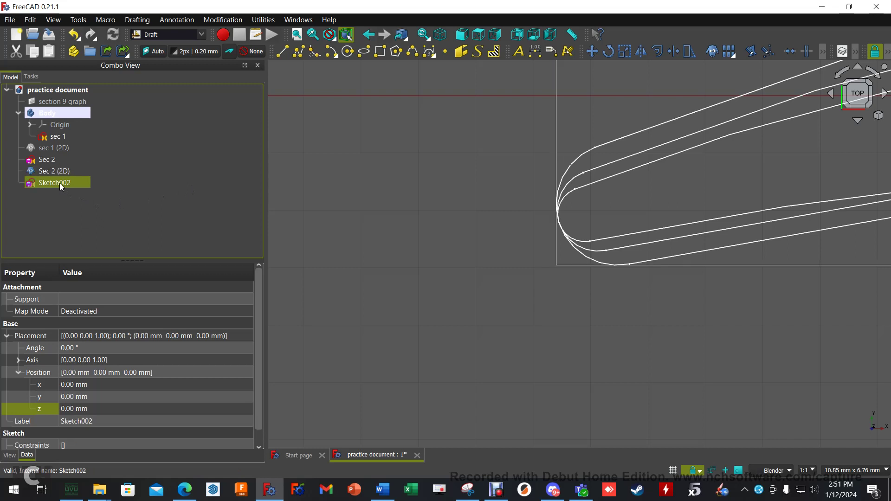
{"action": "double_click", "coordinate": [59, 182]}
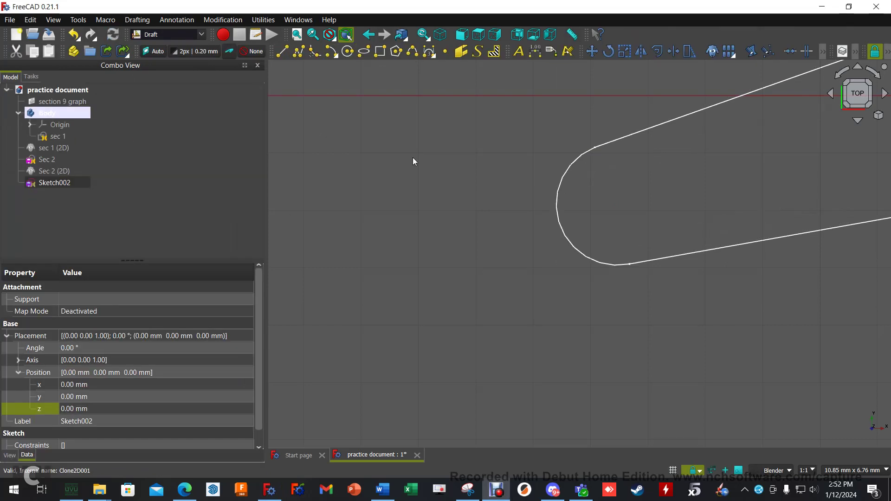
- Compare the sections by selecting sec 1 and Sec 2 in the tree
{"action": "left_click", "coordinate": [413, 160]}
{"action": "scroll", "coordinate": [419, 186], "scroll_direction": "down", "scroll_amount": 10}
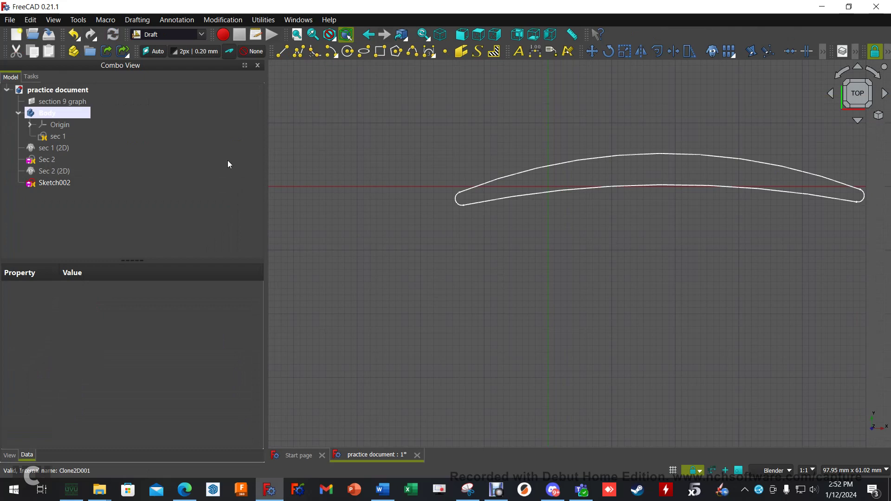
{"action": "left_click", "coordinate": [54, 136]}
{"action": "left_click", "coordinate": [52, 159], "text": "ctrl"}
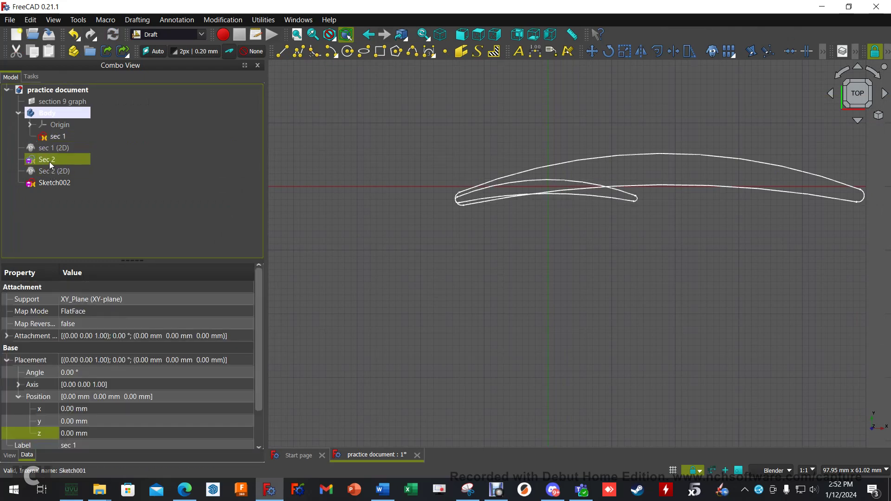
{"action": "left_click", "coordinate": [49, 162]}
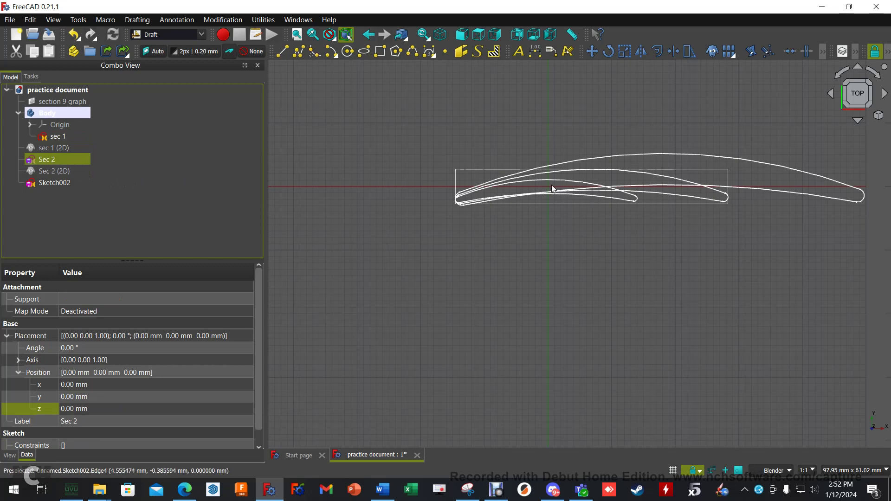
- Rename Sketch002 to 'sec 3'
{"action": "left_click", "coordinate": [49, 182], "text": "ctrl"}
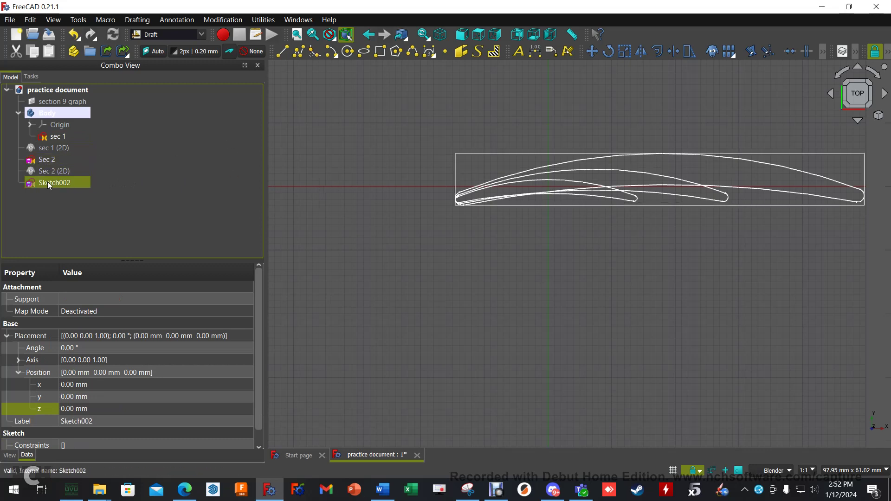
{"action": "right_click", "coordinate": [48, 182]}
{"action": "left_click", "coordinate": [102, 438]}
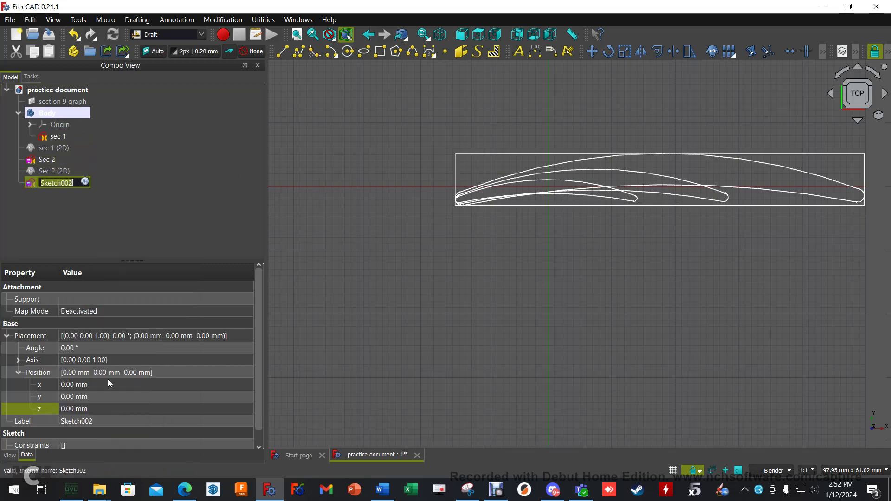
{"action": "type", "text": "sec 3"}
{"action": "key", "text": "Return"}
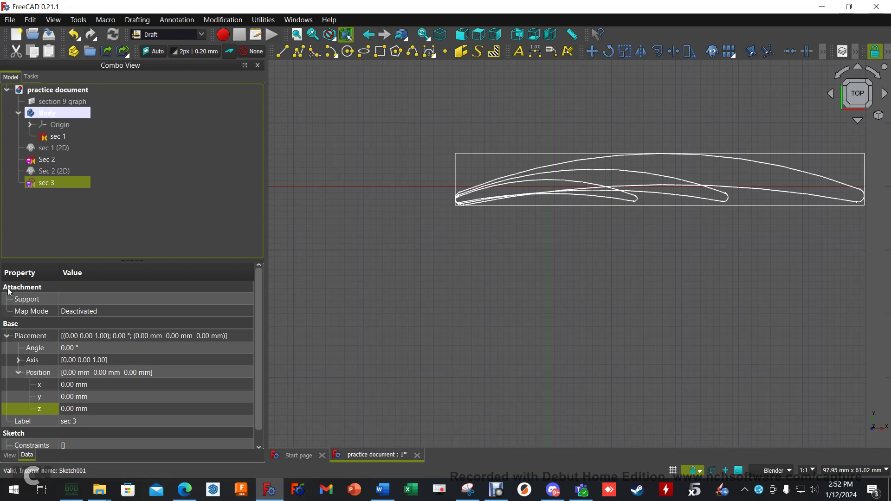
- Check sec 1's placement, then set Sec 2's z position to 300 mm
{"action": "left_click", "coordinate": [62, 136]}
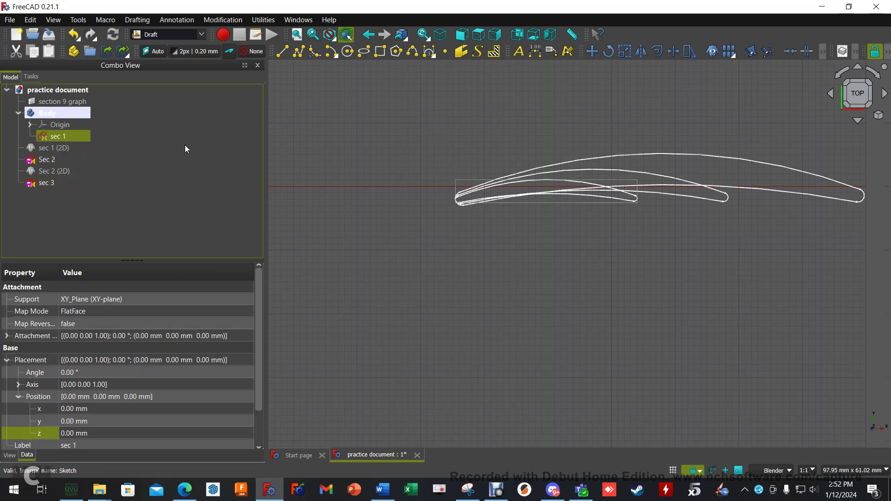
{"action": "left_click", "coordinate": [18, 385]}
{"action": "left_click", "coordinate": [18, 385]}
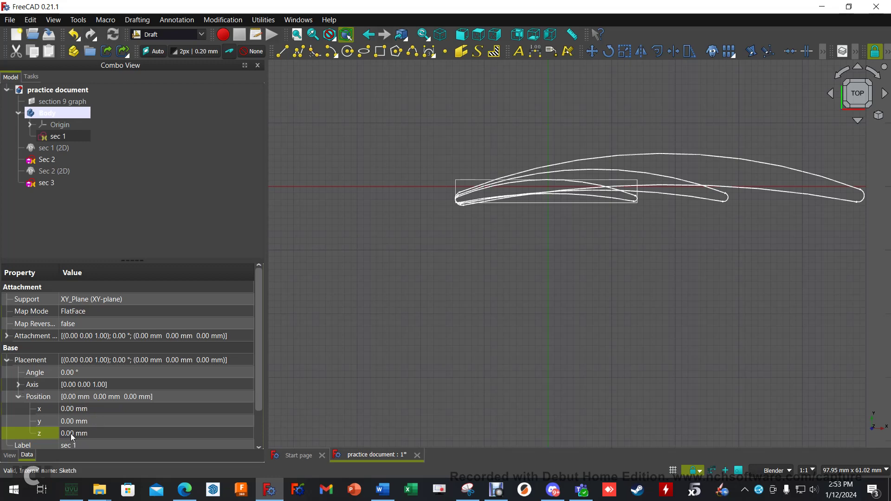
{"action": "left_click", "coordinate": [68, 157]}
{"action": "left_click", "coordinate": [110, 409]}
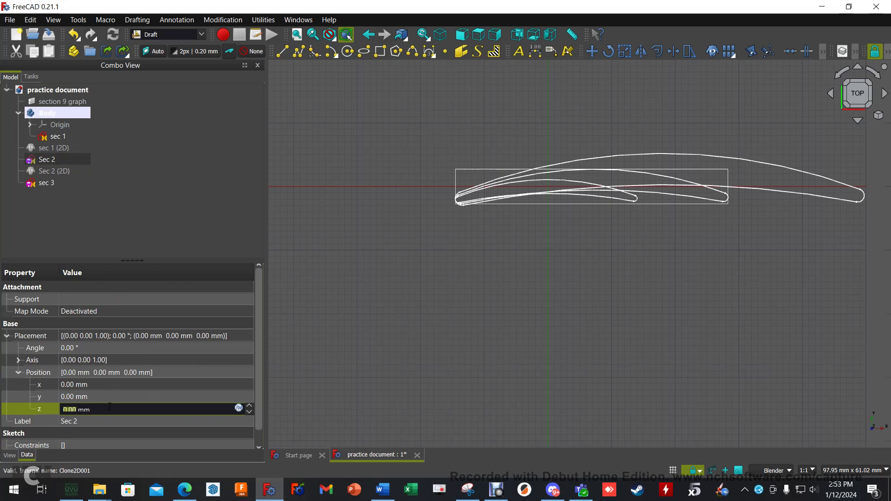
{"action": "type", "text": "300"}
{"action": "key", "text": "Return"}
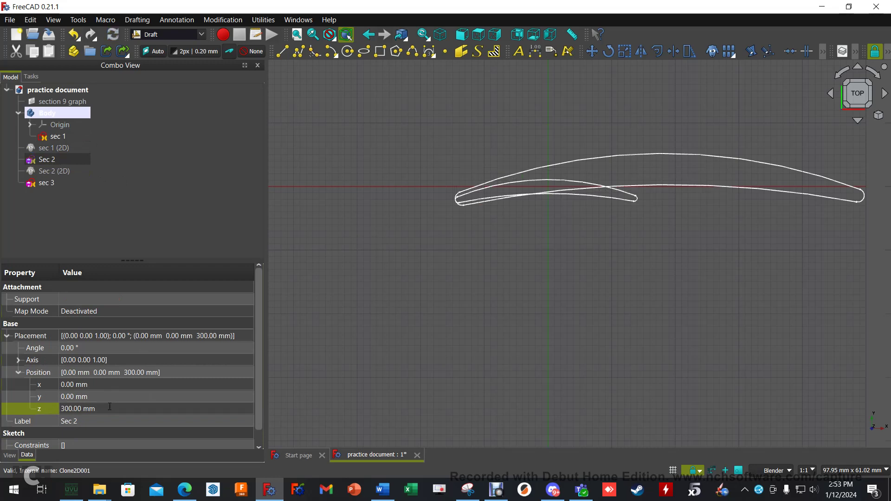
- Set sec 3's z position to 600 mm and tilt the view to see the stack
{"action": "left_click", "coordinate": [46, 183]}
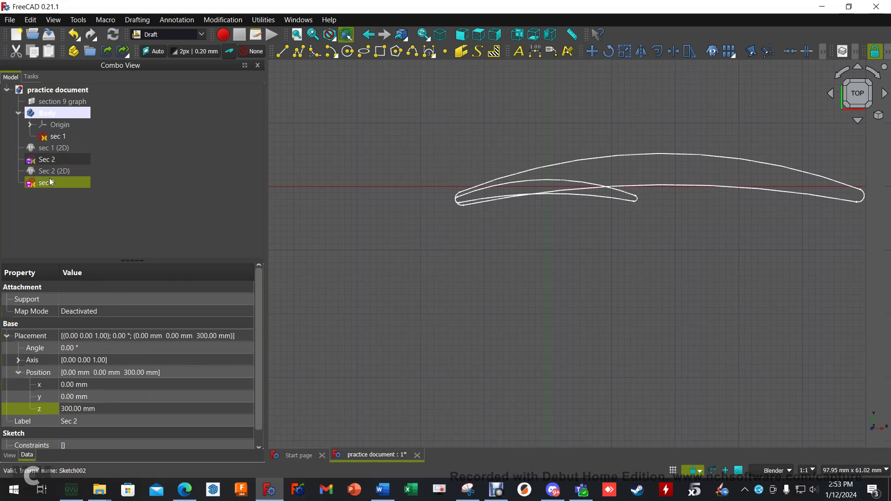
{"action": "left_click", "coordinate": [72, 409]}
{"action": "type", "text": "600"}
{"action": "key", "text": "Return"}
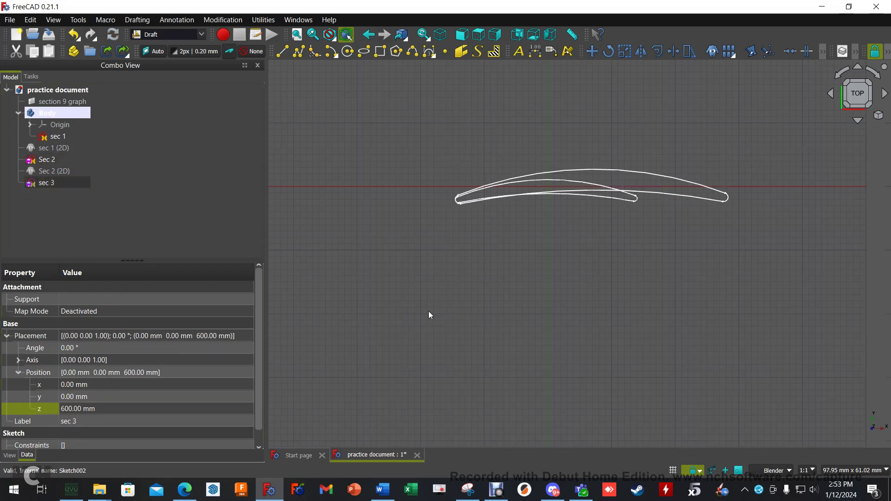
{"action": "mouse_move", "coordinate": [677, 252]}
{"action": "middle_mouse_down"}
{"action": "mouse_move", "coordinate": [655, 258]}
{"action": "mouse_move", "coordinate": [752, 243]}
{"action": "mouse_move", "coordinate": [640, 293]}
{"action": "middle_mouse_up"}
{"action": "scroll", "coordinate": [659, 257], "scroll_direction": "down", "scroll_amount": 5}
{"action": "scroll", "coordinate": [641, 292], "scroll_direction": "up", "scroll_amount": 2}
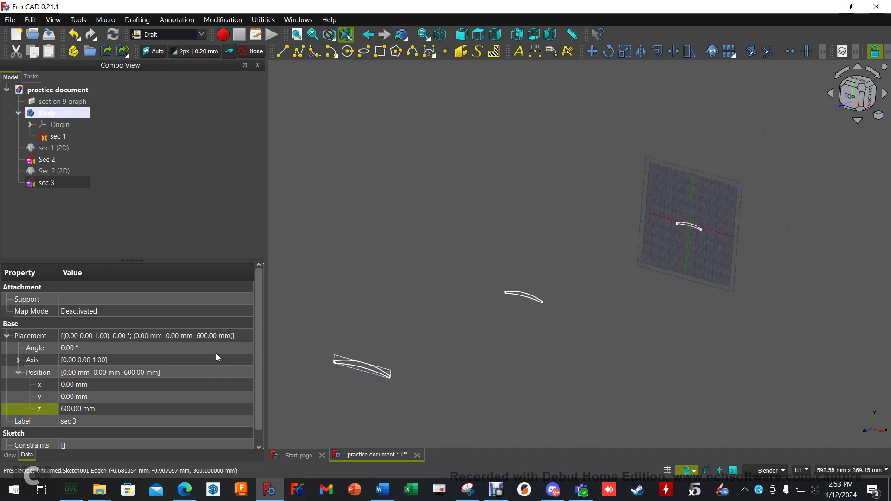
- Set the placement angle of sec 3 to 15° and Sec 2 to 7°
{"action": "left_click", "coordinate": [83, 348]}
{"action": "type", "text": "15"}
{"action": "key", "text": "Return"}
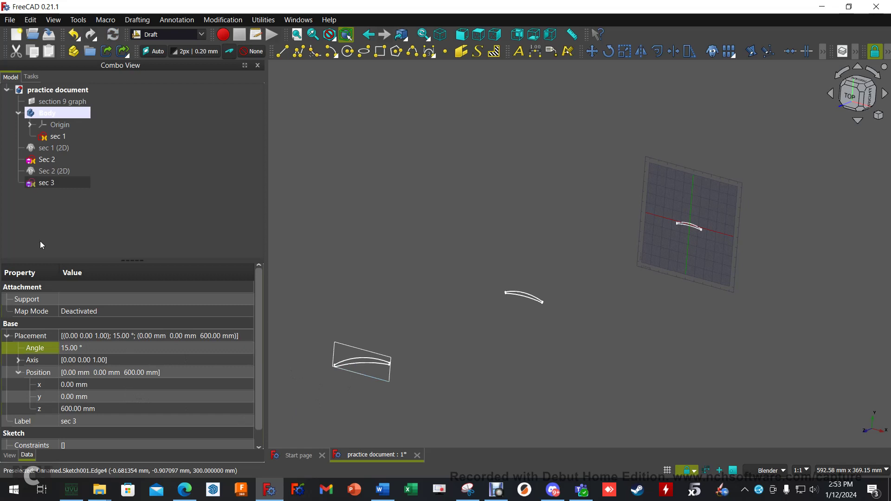
{"action": "left_click", "coordinate": [56, 160]}
{"action": "left_click", "coordinate": [80, 348]}
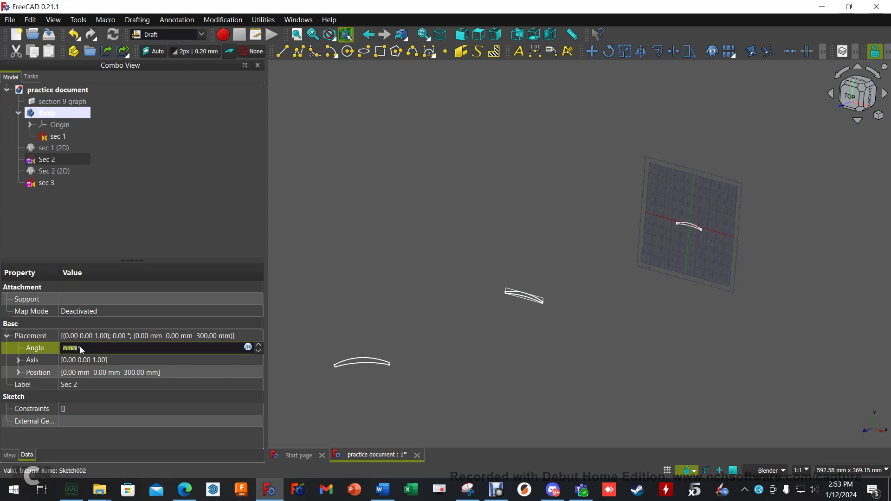
{"action": "type", "text": "7"}
{"action": "key", "text": "Return"}
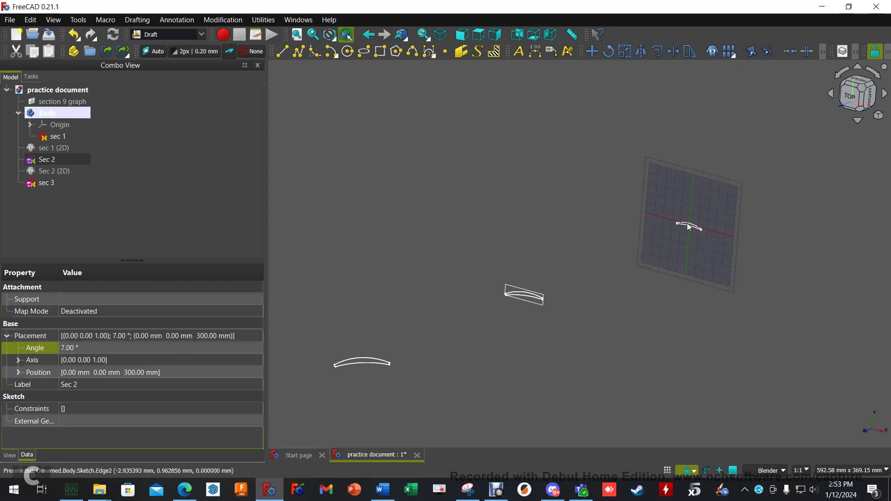
- Expand sec 1's attachment offset and enter an angle of -2°
{"action": "left_click", "coordinate": [76, 135]}
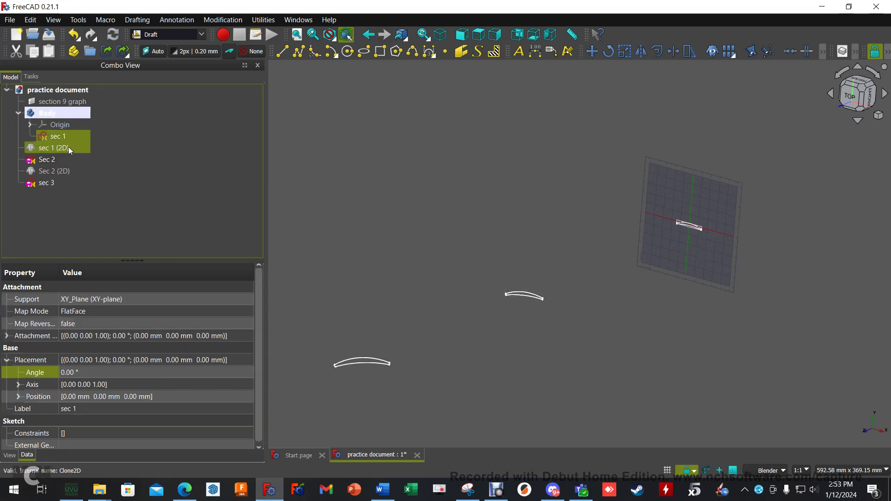
{"action": "left_click", "coordinate": [80, 371]}
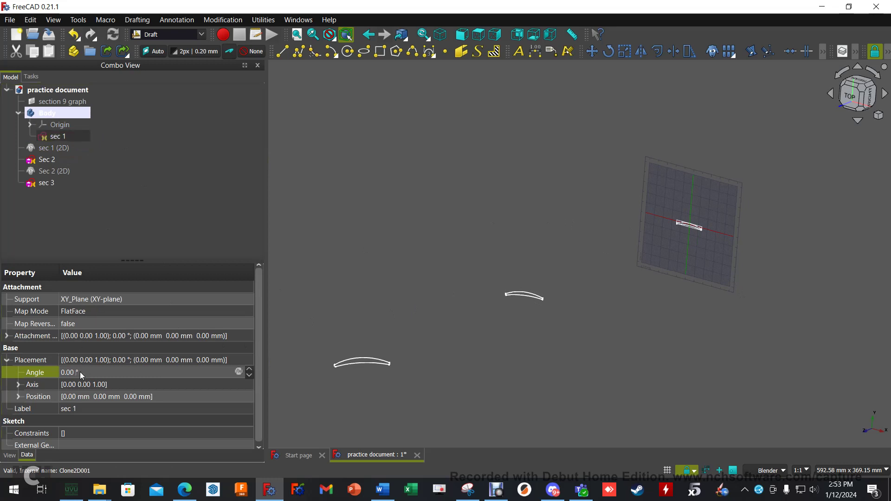
{"action": "key", "text": "Left"}
{"action": "key", "text": "Left"}
{"action": "key", "text": "Left"}
{"action": "key", "text": "Left"}
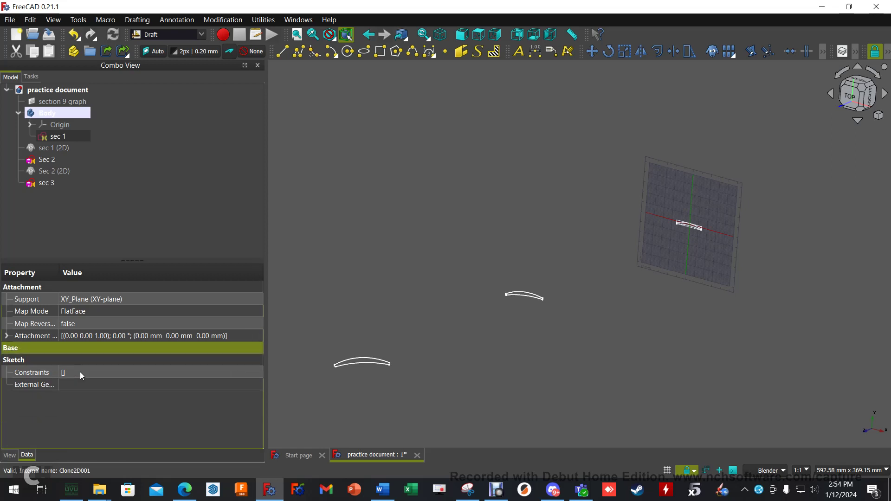
{"action": "key", "text": "Down"}
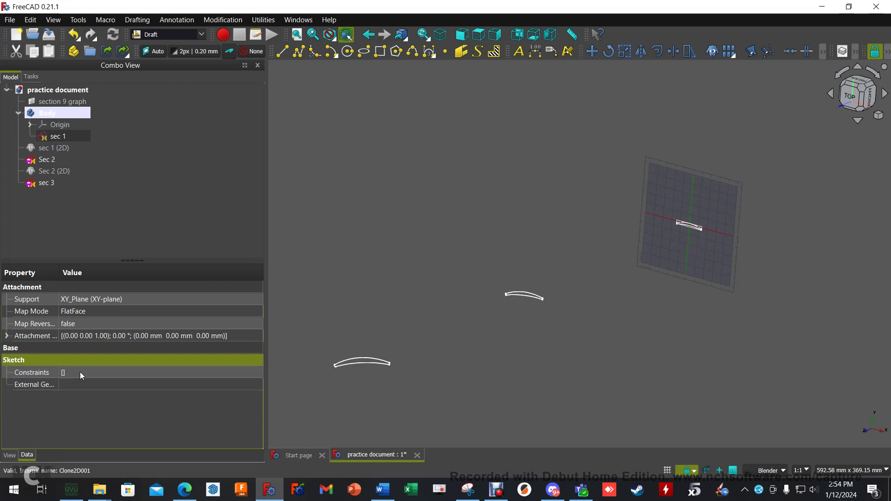
{"action": "left_click", "coordinate": [7, 335]}
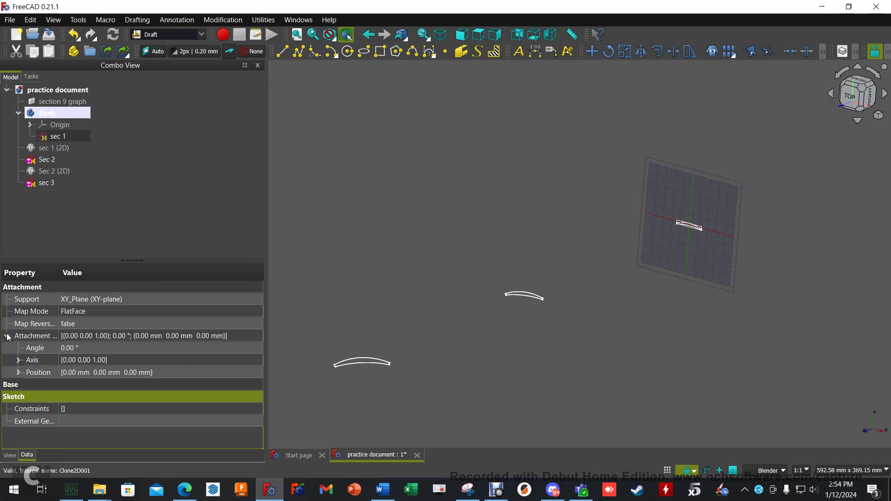
{"action": "left_click", "coordinate": [71, 347]}
{"action": "type", "text": "-2"}
{"action": "key", "text": "Return"}
- Correct sec 1's attachment offset angle to -10° and view all three sections
{"action": "scroll", "coordinate": [701, 266], "scroll_direction": "up", "scroll_amount": 10}
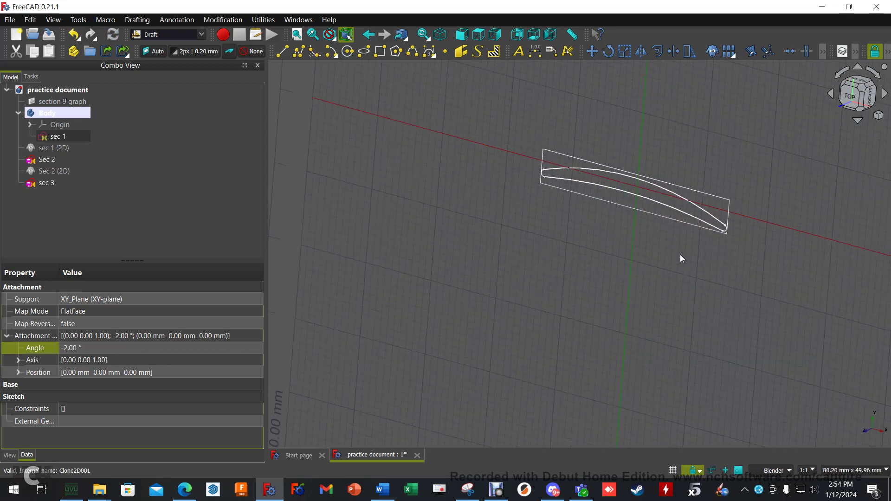
{"action": "left_click", "coordinate": [71, 347]}
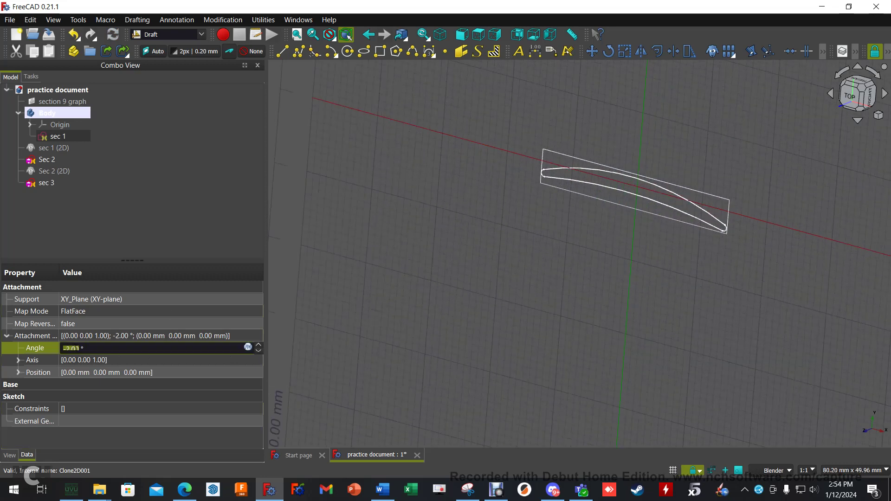
{"action": "type", "text": "-10"}
{"action": "key", "text": "Return"}
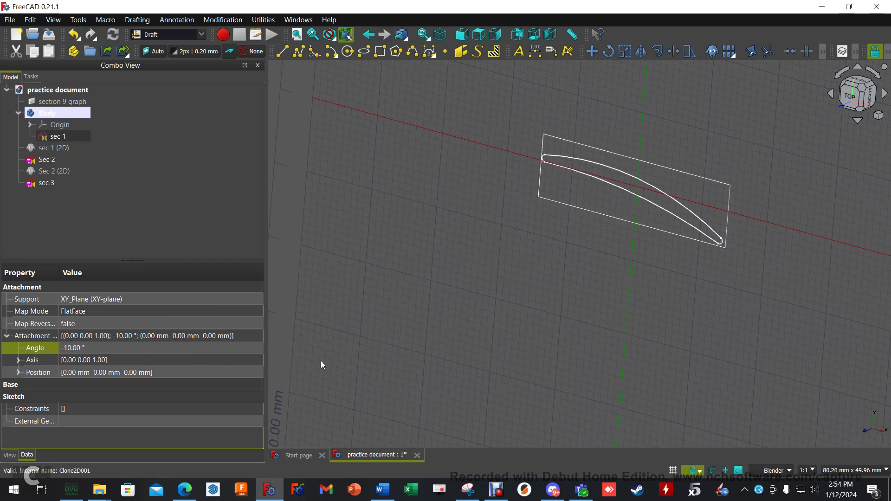
{"action": "scroll", "coordinate": [422, 342], "scroll_direction": "down", "scroll_amount": 5}
{"action": "scroll", "coordinate": [424, 346], "scroll_direction": "down", "scroll_amount": 6}
{"action": "middle_click_drag", "start_coordinate": [391, 383], "coordinate": [455, 344], "text": "shift"}
{"action": "left_click", "coordinate": [452, 351]}
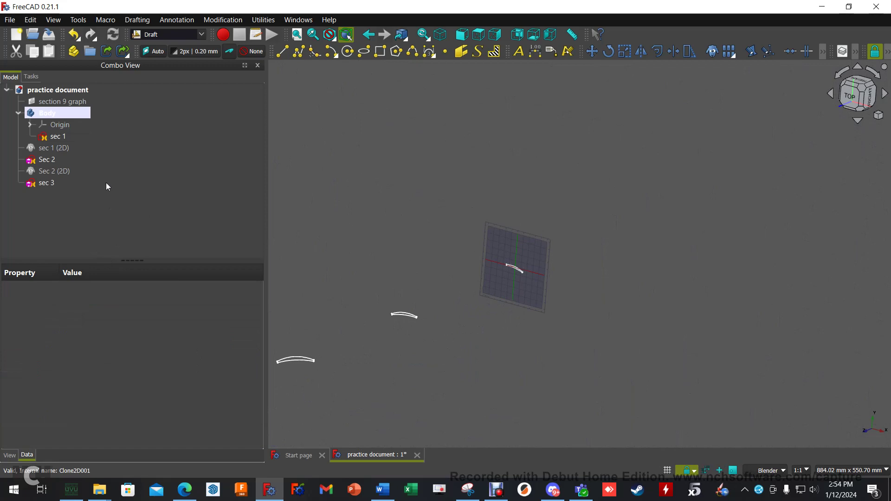
- Switch to Part Design and start an additive loft with sec 1 as the profile
{"action": "left_click", "coordinate": [58, 137]}
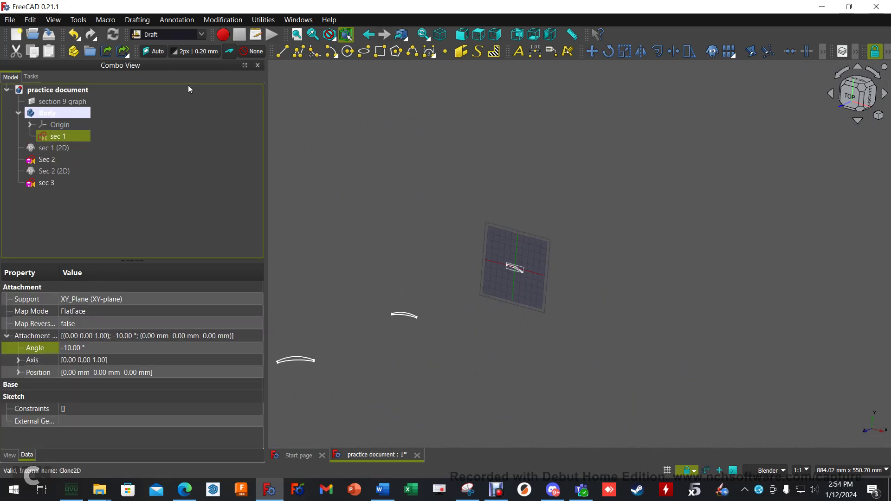
{"action": "left_click", "coordinate": [201, 34]}
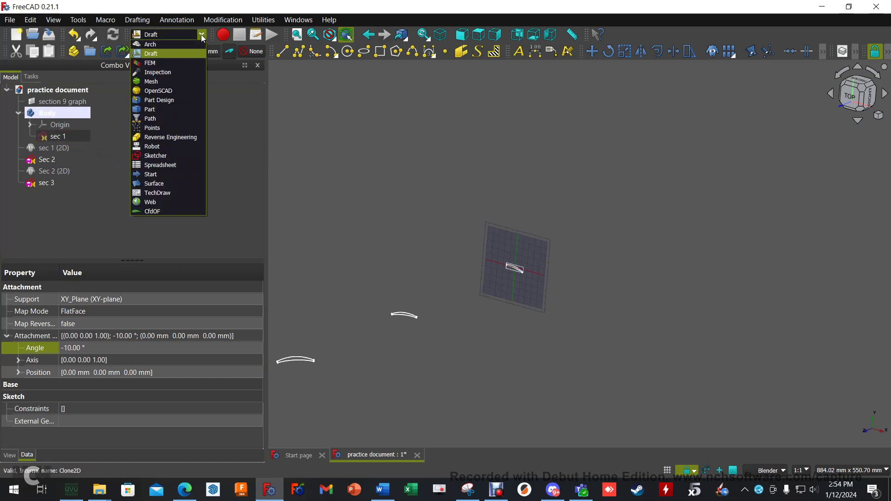
{"action": "left_click", "coordinate": [184, 100]}
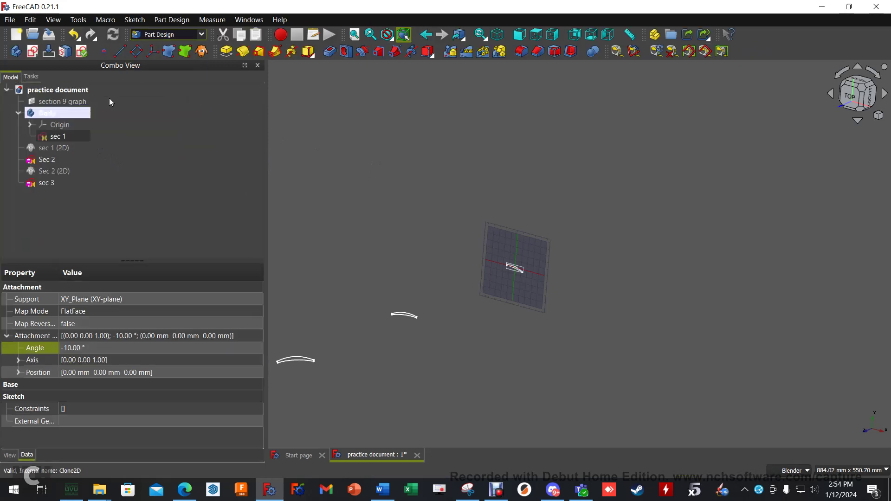
{"action": "left_click", "coordinate": [70, 137]}
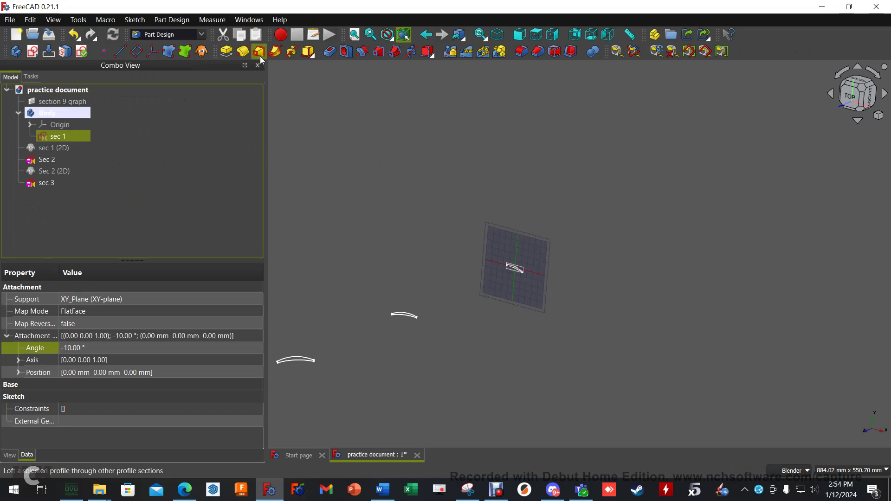
{"action": "left_click", "coordinate": [31, 76]}
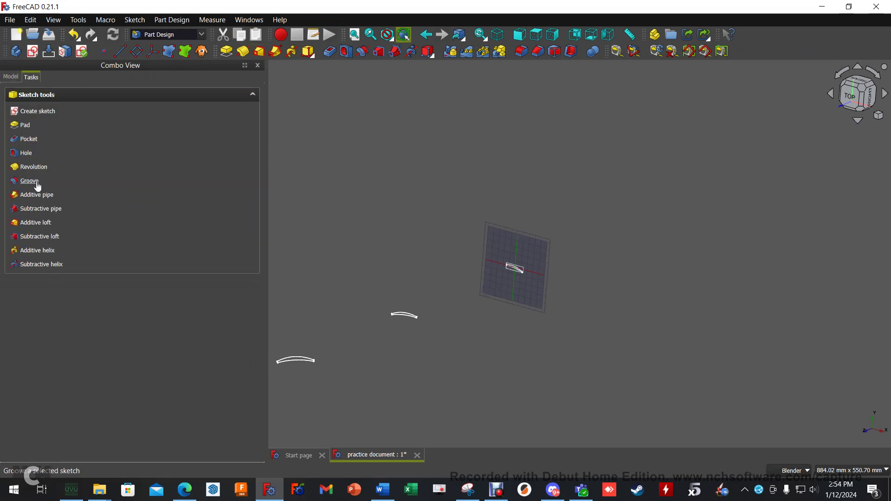
{"action": "left_click", "coordinate": [261, 53]}
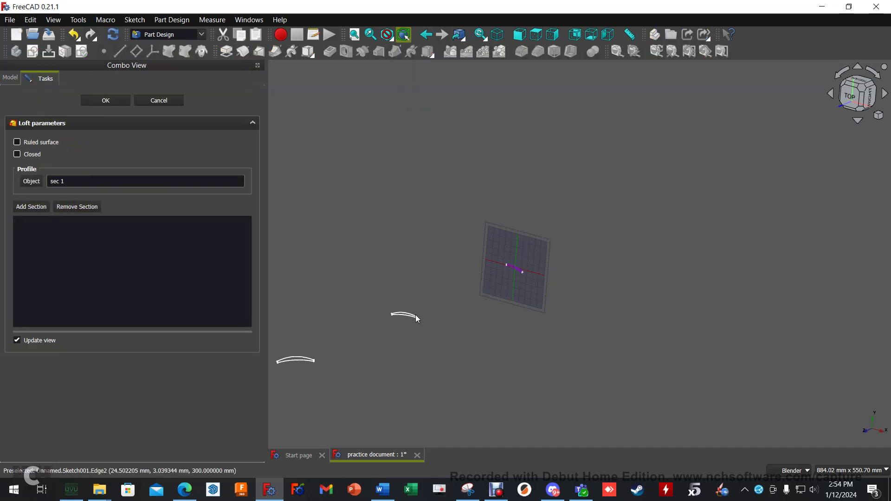
- Add Sec 2 and sec 3 as the loft's sections
{"action": "scroll", "coordinate": [409, 317], "scroll_direction": "up", "scroll_amount": 4}
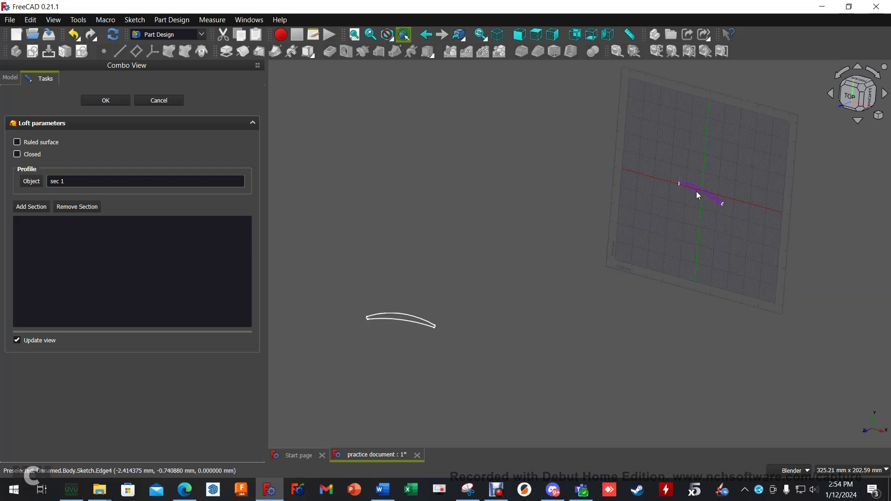
{"action": "left_click", "coordinate": [414, 320]}
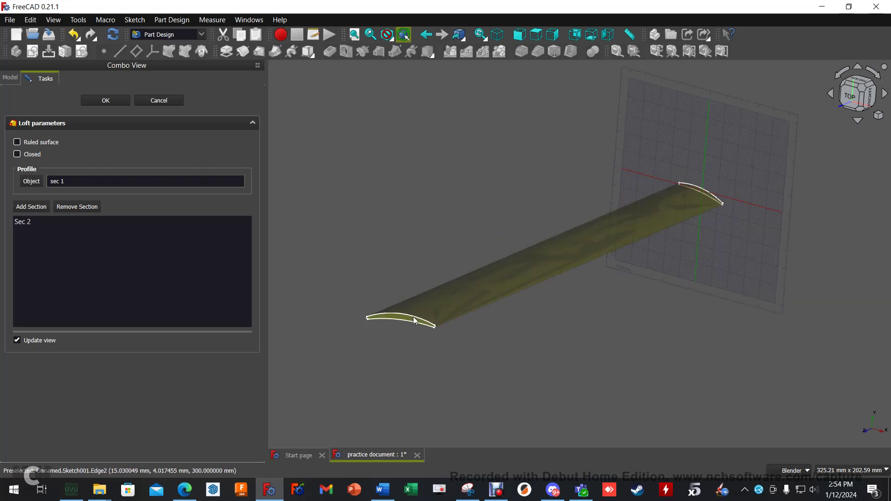
{"action": "scroll", "coordinate": [413, 285], "scroll_direction": "down", "scroll_amount": 3}
{"action": "left_click", "coordinate": [32, 206]}
{"action": "middle_click_drag", "start_coordinate": [326, 346], "coordinate": [376, 297], "text": "shift"}
{"action": "scroll", "coordinate": [378, 294], "scroll_direction": "up", "scroll_amount": 3}
{"action": "left_click", "coordinate": [382, 293]}
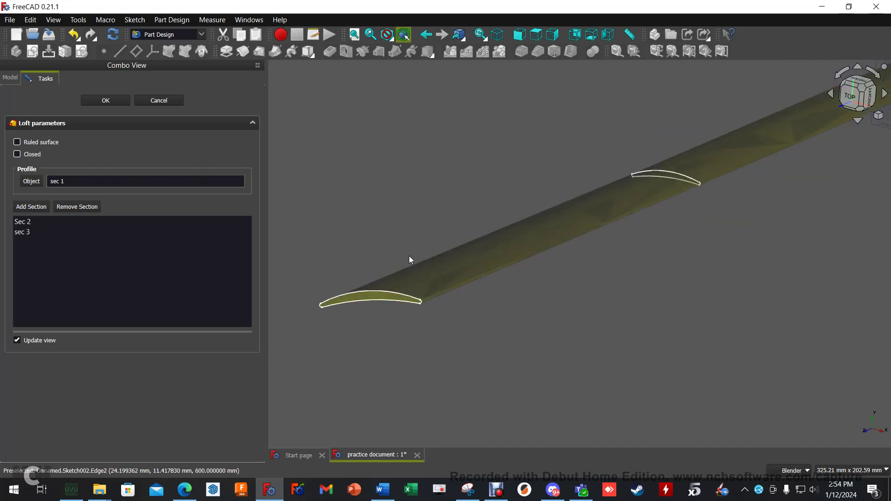
{"action": "left_click", "coordinate": [106, 101]}
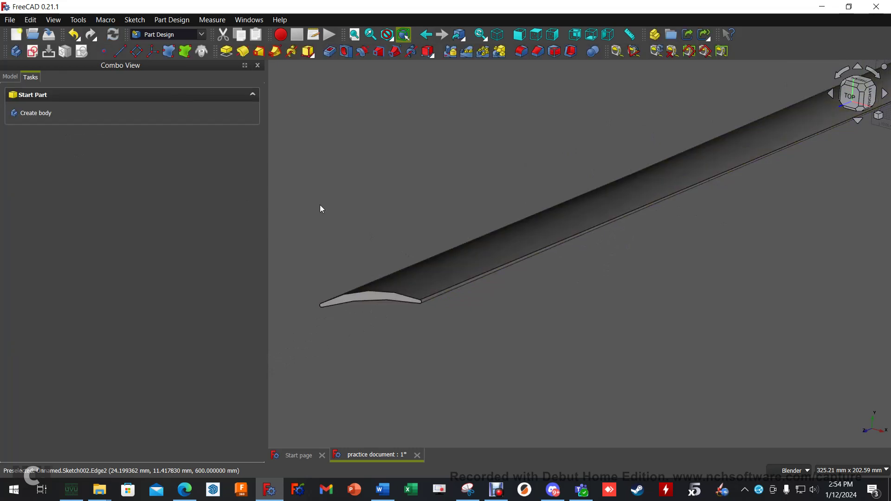
{"action": "scroll", "coordinate": [540, 271], "scroll_direction": "down", "scroll_amount": 3}
{"action": "mouse_move", "coordinate": [540, 271]}
{"action": "middle_mouse_down"}
{"action": "mouse_move", "coordinate": [549, 304]}
{"action": "mouse_move", "coordinate": [579, 296]}
{"action": "mouse_move", "coordinate": [743, 192]}
{"action": "middle_mouse_up"}
{"action": "left_click", "coordinate": [855, 99]}
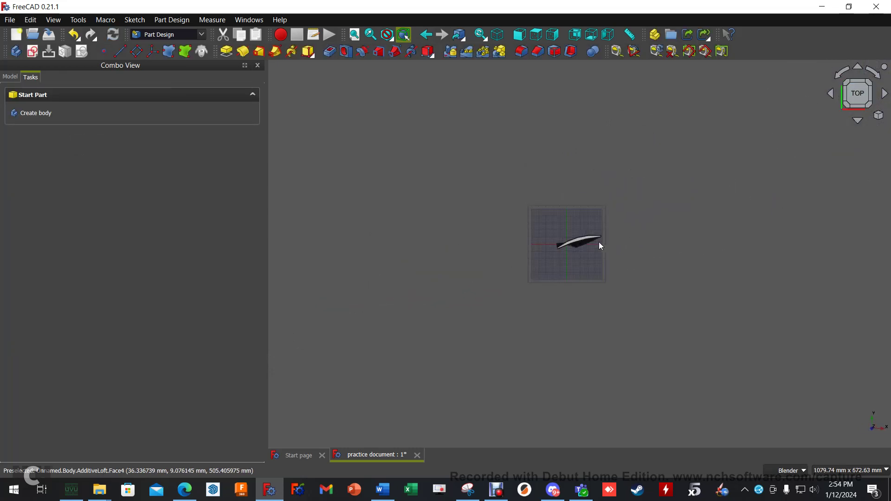
{"action": "scroll", "coordinate": [588, 252], "scroll_direction": "up", "scroll_amount": 5}
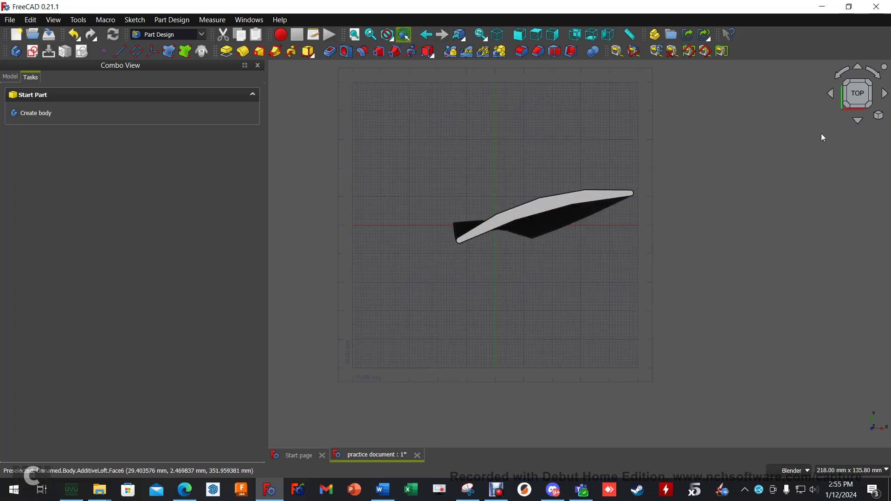
{"action": "middle_click_drag", "start_coordinate": [804, 140], "coordinate": [853, 95]}
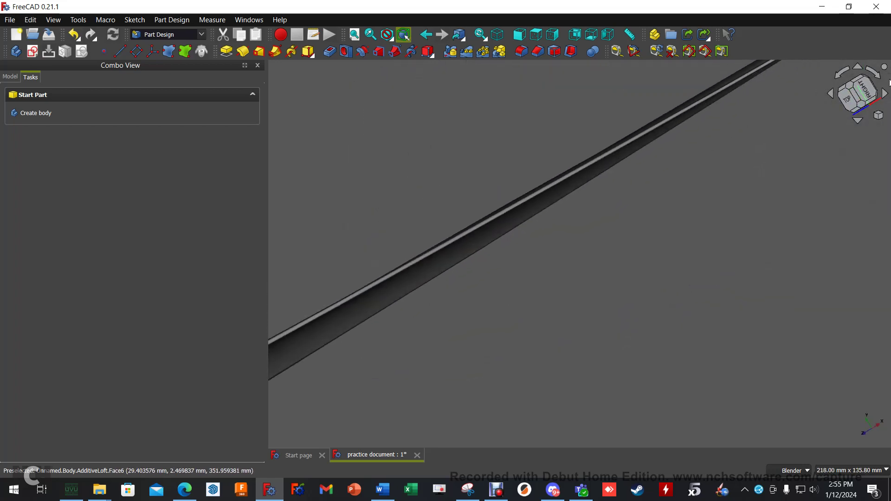
{"action": "left_click", "coordinate": [857, 93]}
{"action": "scroll", "coordinate": [590, 232], "scroll_direction": "down", "scroll_amount": 6}
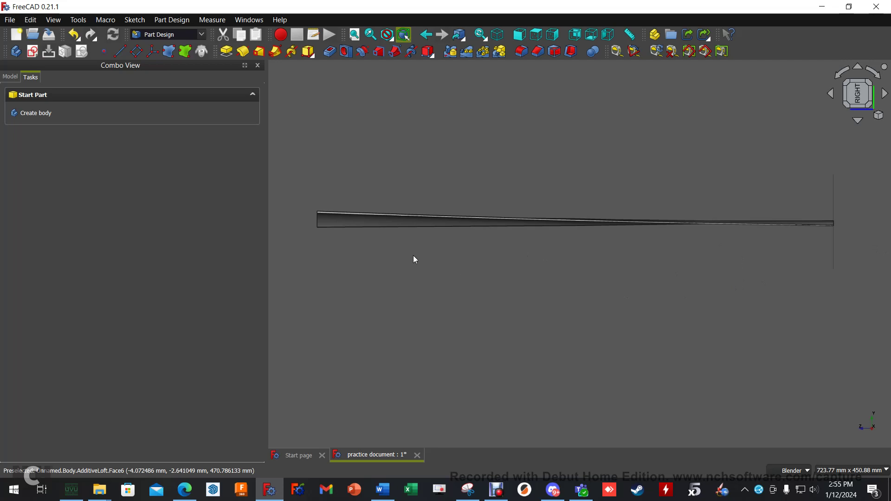
{"action": "mouse_move", "coordinate": [404, 249]}
{"action": "middle_mouse_down"}
{"action": "mouse_move", "coordinate": [572, 263]}
{"action": "mouse_move", "coordinate": [577, 250]}
{"action": "mouse_move", "coordinate": [530, 263]}
{"action": "mouse_move", "coordinate": [587, 246]}
{"action": "mouse_move", "coordinate": [666, 181]}
{"action": "mouse_move", "coordinate": [591, 223]}
{"action": "middle_mouse_up"}
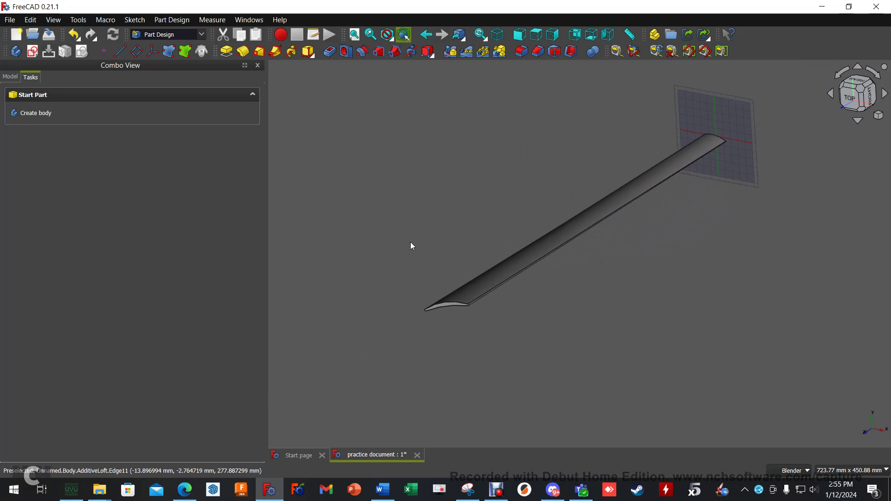
{"action": "mouse_move", "coordinate": [410, 243]}
{"action": "middle_mouse_down"}
{"action": "mouse_move", "coordinate": [433, 223]}
{"action": "mouse_move", "coordinate": [471, 213]}
{"action": "mouse_move", "coordinate": [692, 231]}
{"action": "mouse_move", "coordinate": [427, 288]}
{"action": "mouse_move", "coordinate": [514, 300]}
{"action": "mouse_move", "coordinate": [501, 302]}
{"action": "mouse_move", "coordinate": [489, 301]}
{"action": "mouse_move", "coordinate": [529, 275]}
{"action": "middle_mouse_up"}
{"action": "scroll", "coordinate": [552, 213], "scroll_direction": "up", "scroll_amount": 8}
{"action": "scroll", "coordinate": [508, 264], "scroll_direction": "up", "scroll_amount": 3}
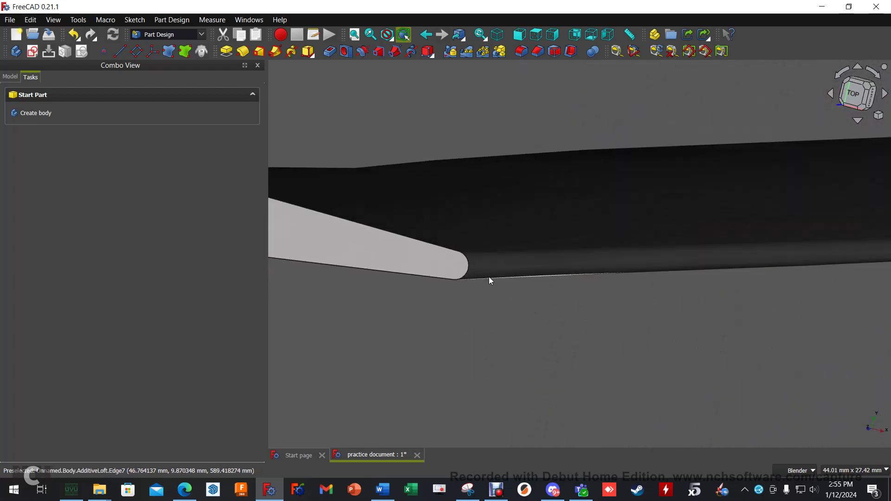
{"action": "left_click", "coordinate": [489, 267]}
{"action": "scroll", "coordinate": [589, 296], "scroll_direction": "down", "scroll_amount": 3}
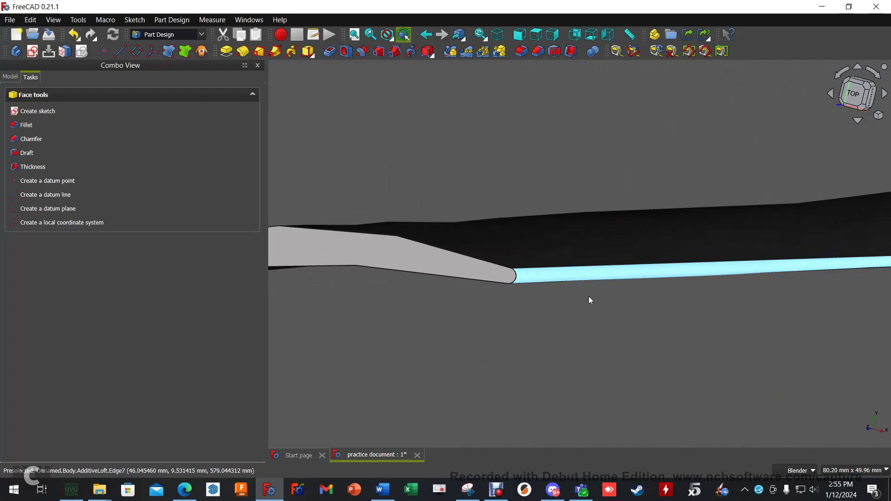
{"action": "mouse_move", "coordinate": [659, 316]}
{"action": "middle_mouse_down"}
{"action": "mouse_move", "coordinate": [616, 314]}
{"action": "mouse_move", "coordinate": [645, 316]}
{"action": "middle_mouse_up"}
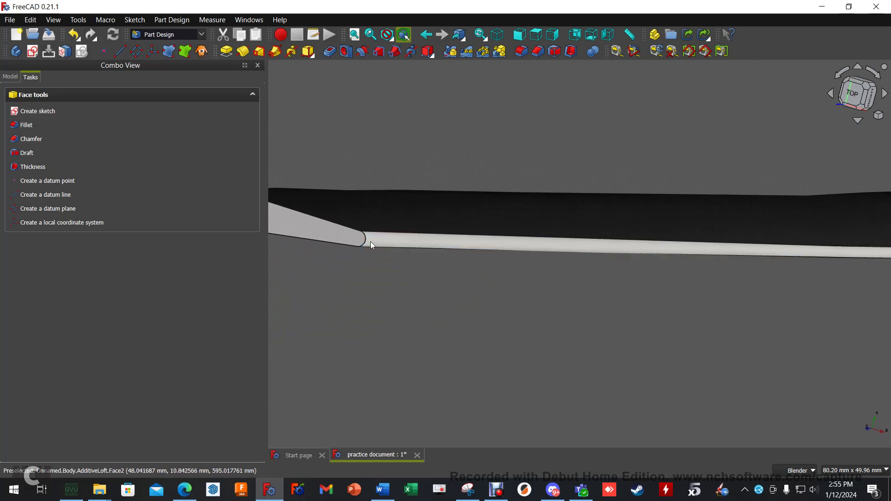
{"action": "scroll", "coordinate": [462, 311], "scroll_direction": "down", "scroll_amount": 6}
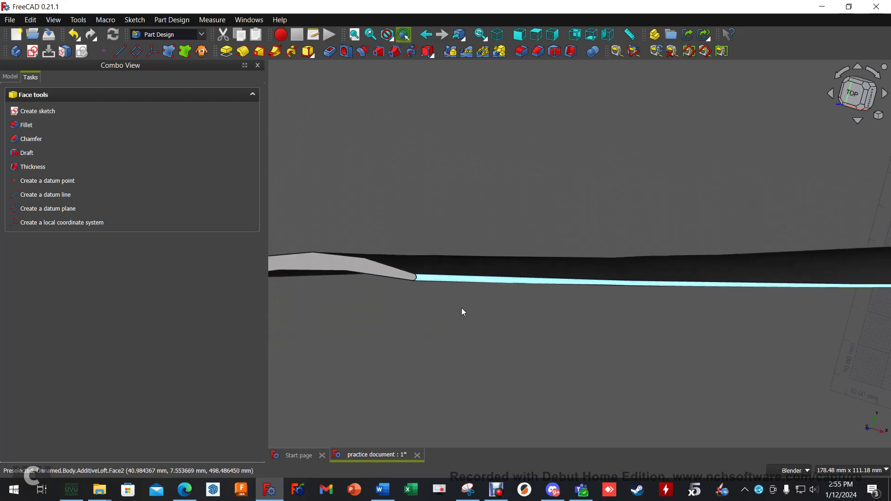
{"action": "middle_click_drag", "start_coordinate": [479, 330], "coordinate": [701, 259]}
{"action": "scroll", "coordinate": [559, 302], "scroll_direction": "up", "scroll_amount": 6}
{"action": "scroll", "coordinate": [700, 259], "scroll_direction": "down", "scroll_amount": 5}
{"action": "middle_click_drag", "start_coordinate": [753, 270], "coordinate": [674, 292]}
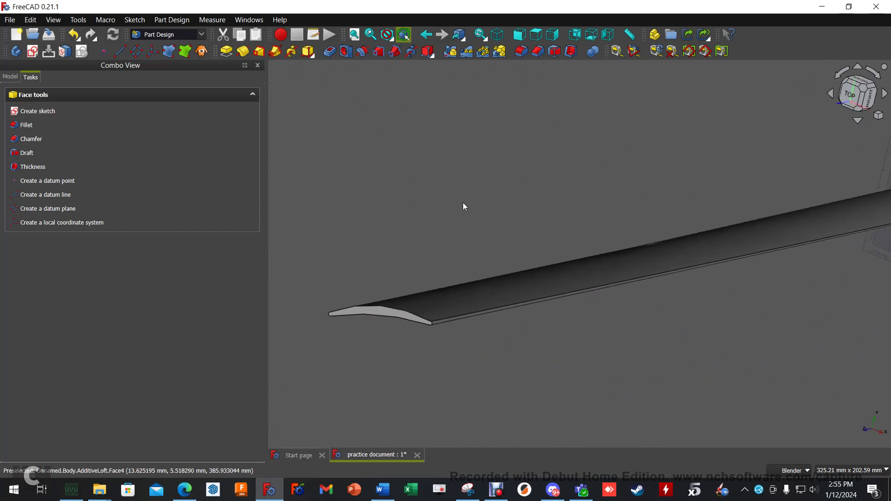
- In the FEM workbench, select Body, save the document, and open Netgen tetrahedral mesh parameters
{"action": "left_click", "coordinate": [200, 35]}
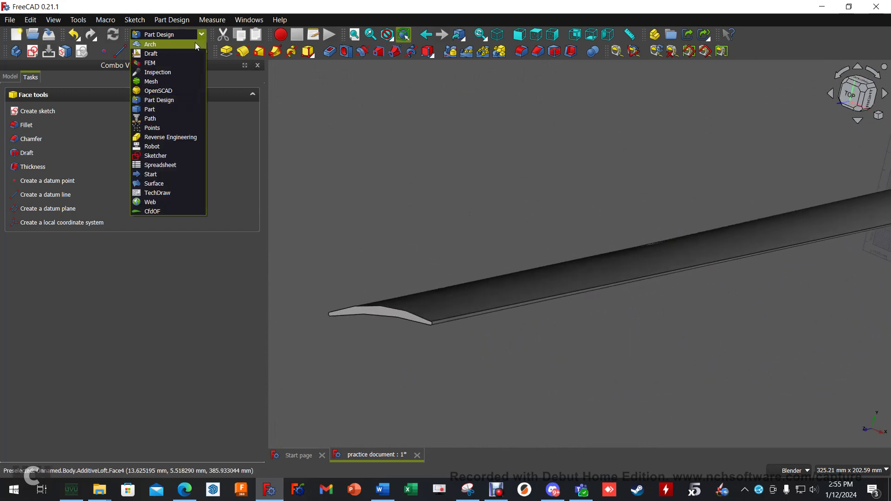
{"action": "left_click", "coordinate": [176, 62]}
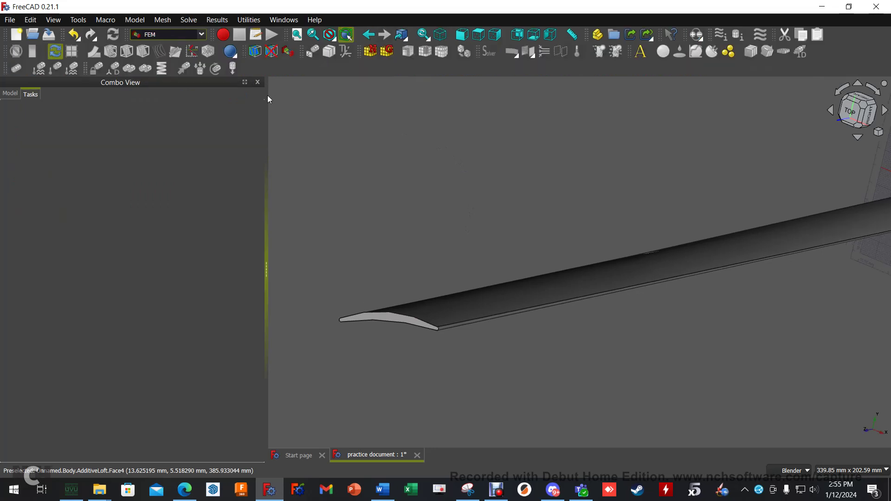
{"action": "left_click", "coordinate": [10, 94]}
{"action": "left_click", "coordinate": [47, 130]}
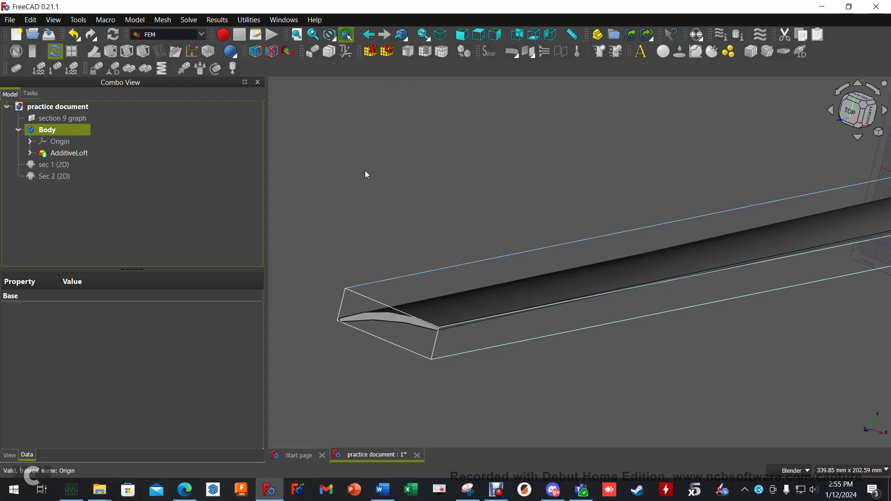
{"action": "key", "text": "ctrl+s"}
{"action": "left_click", "coordinate": [371, 52]}
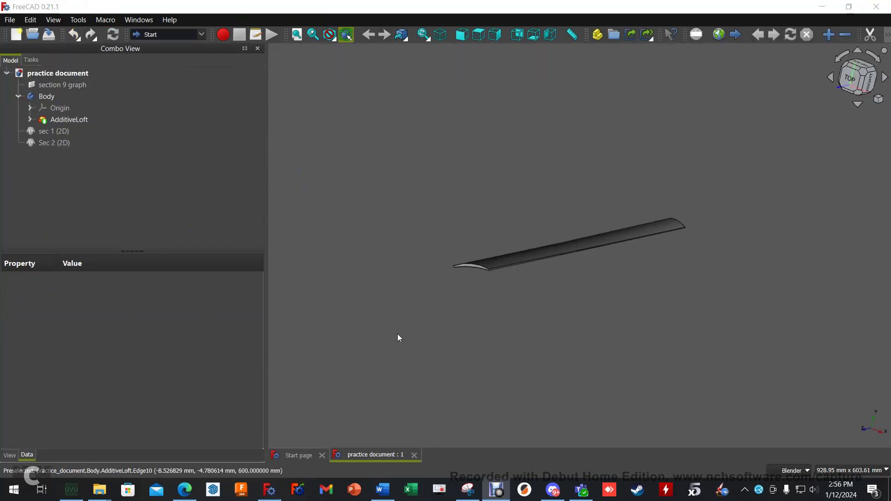
- Zoom in and back out around the lofted blade
{"action": "scroll", "coordinate": [506, 277], "scroll_direction": "up", "scroll_amount": 5}
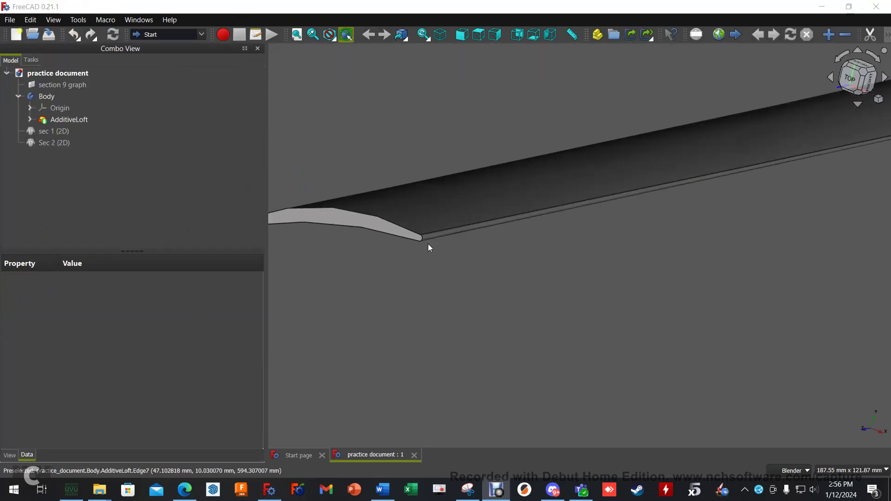
{"action": "scroll", "coordinate": [429, 245], "scroll_direction": "up", "scroll_amount": 6}
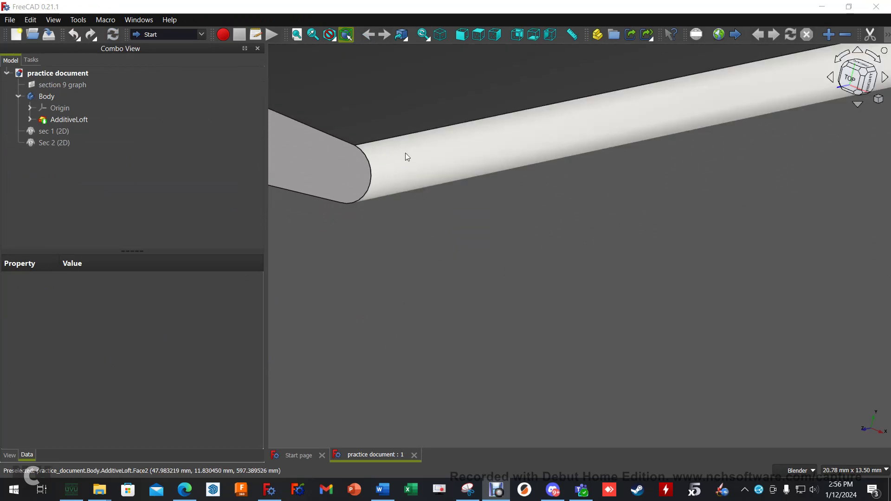
{"action": "scroll", "coordinate": [487, 185], "scroll_direction": "down", "scroll_amount": 5}
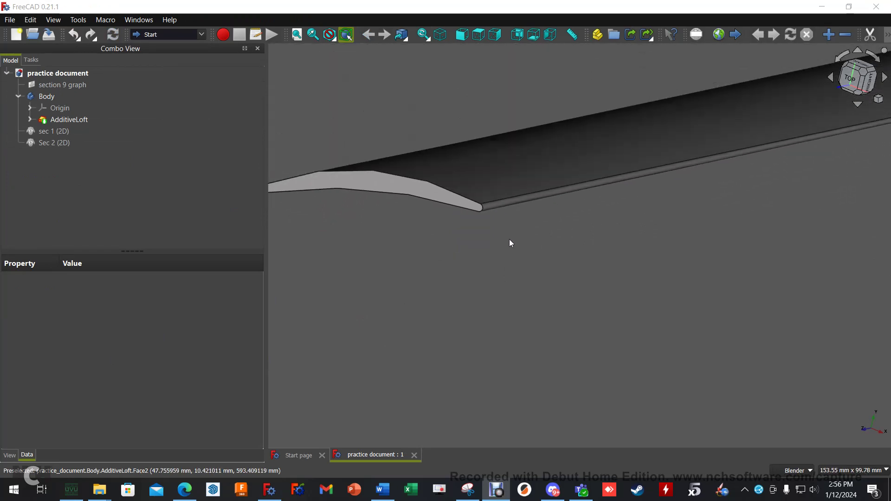
{"action": "scroll", "coordinate": [479, 301], "scroll_direction": "down", "scroll_amount": 2}
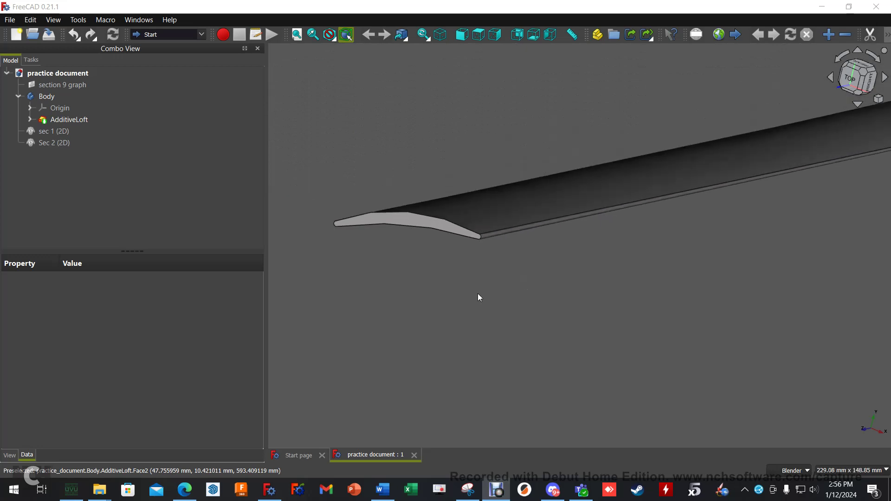
{"action": "scroll", "coordinate": [480, 297], "scroll_direction": "down", "scroll_amount": 2}
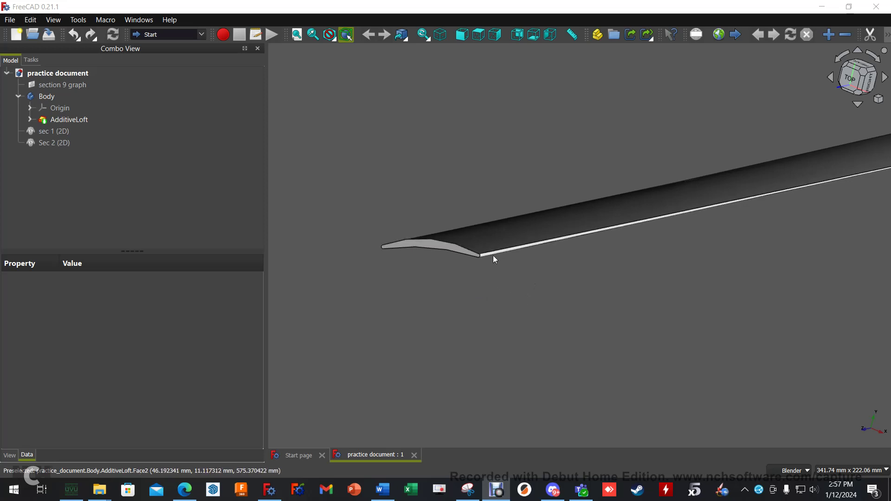
{"action": "scroll", "coordinate": [521, 290], "scroll_direction": "down", "scroll_amount": 3}
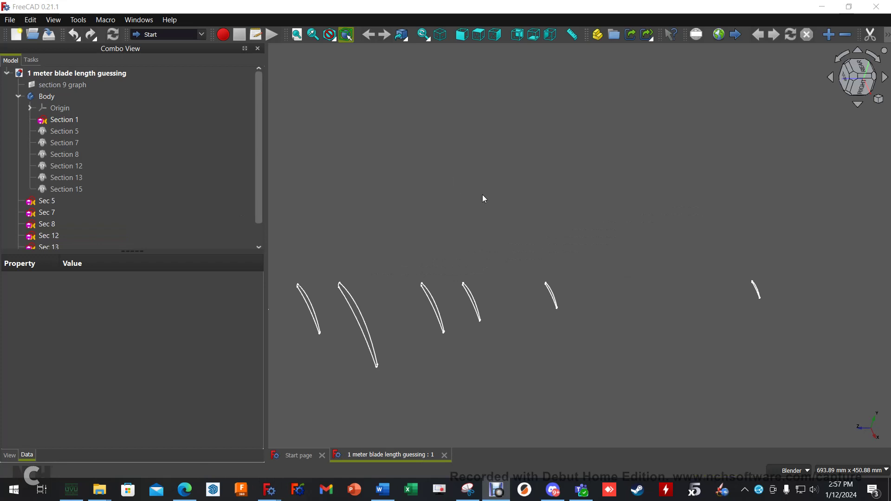
- Switch to the Part Design workbench
{"action": "scroll", "coordinate": [507, 226], "scroll_direction": "down", "scroll_amount": 3}
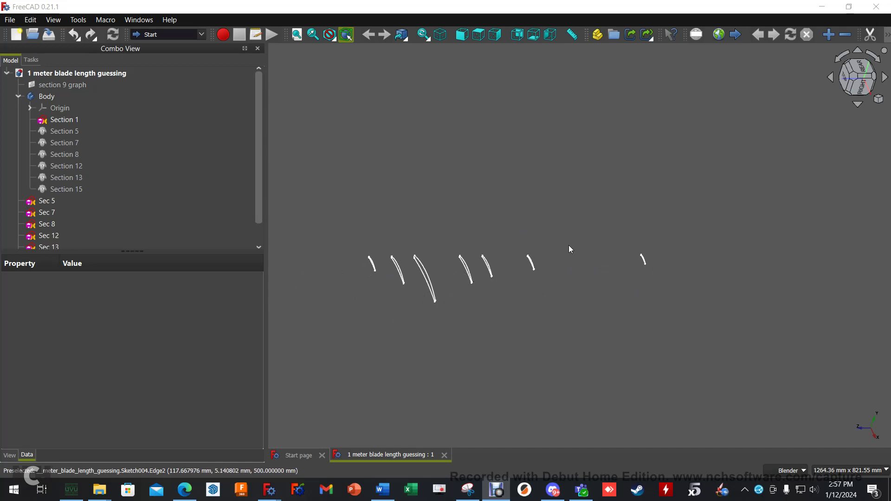
{"action": "scroll", "coordinate": [547, 277], "scroll_direction": "up", "scroll_amount": 3}
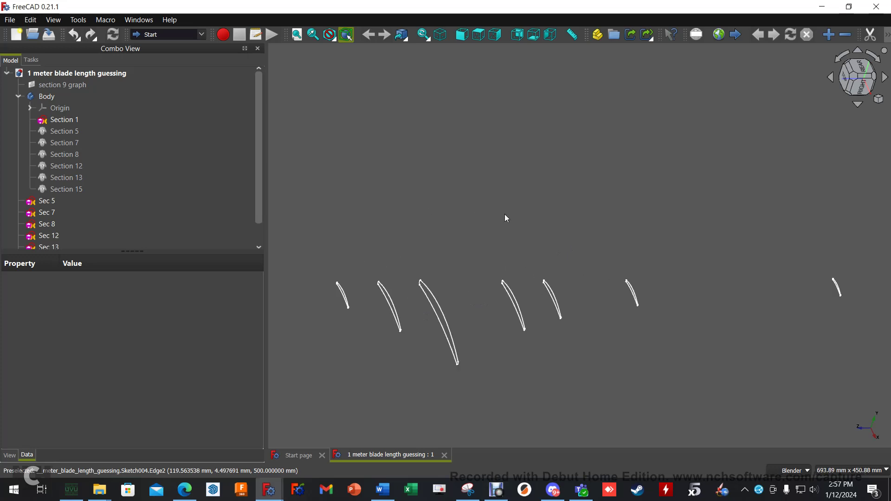
{"action": "scroll", "coordinate": [504, 215], "scroll_direction": "up", "scroll_amount": 2}
{"action": "left_click", "coordinate": [194, 34]}
{"action": "left_click", "coordinate": [170, 100]}
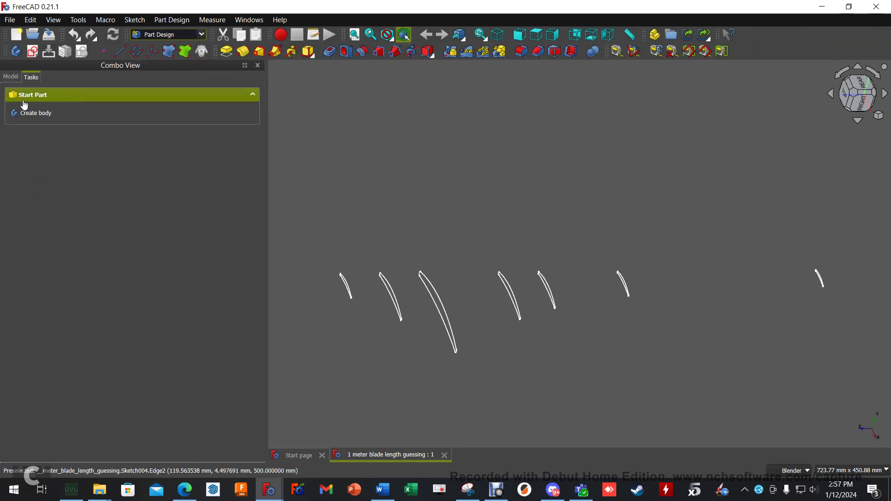
- Show the model tree, select Section 1, and pan so all seven blade sections are visible
{"action": "left_click", "coordinate": [11, 77]}
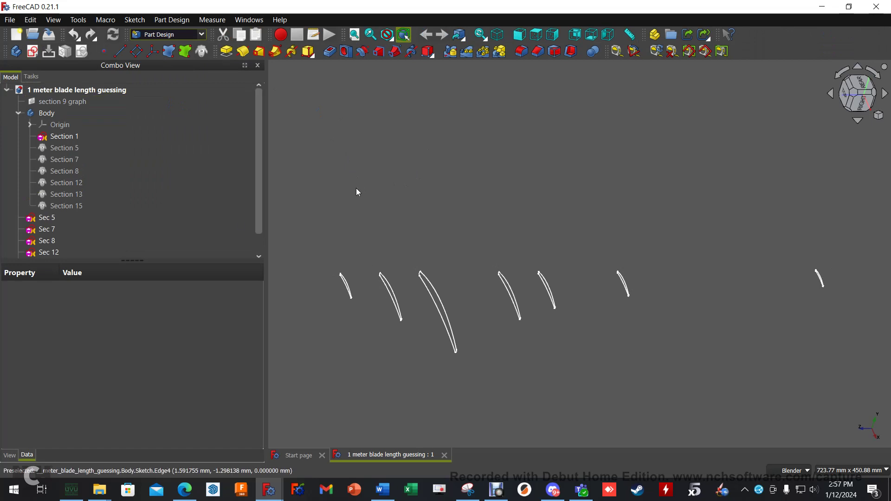
{"action": "left_click", "coordinate": [67, 138]}
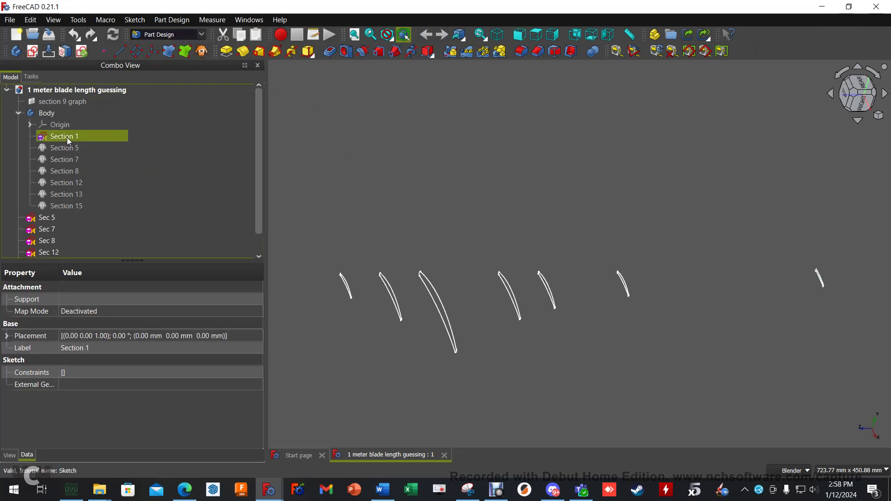
{"action": "scroll", "coordinate": [739, 316], "scroll_direction": "up", "scroll_amount": 5}
{"action": "middle_click_drag", "start_coordinate": [418, 322], "coordinate": [567, 325], "text": "shift"}
{"action": "scroll", "coordinate": [370, 270], "scroll_direction": "down", "scroll_amount": 5}
{"action": "middle_click_drag", "start_coordinate": [383, 275], "coordinate": [558, 280], "text": "shift"}
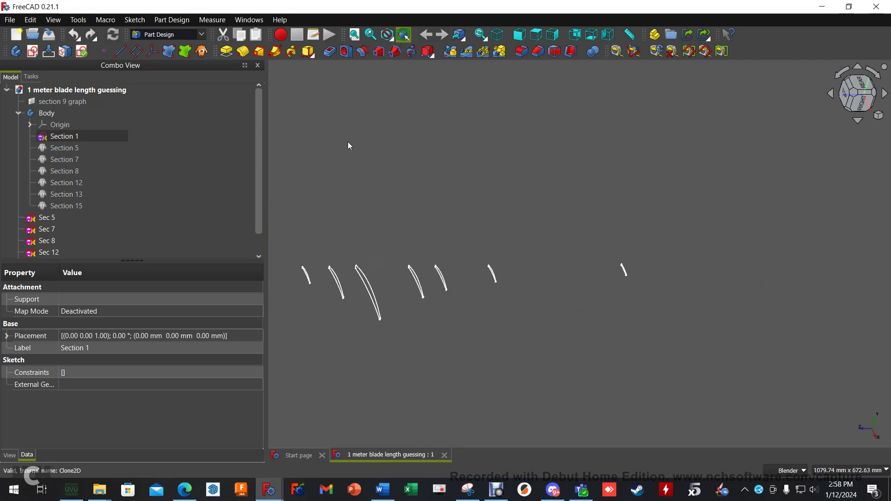
{"action": "left_click", "coordinate": [259, 51]}
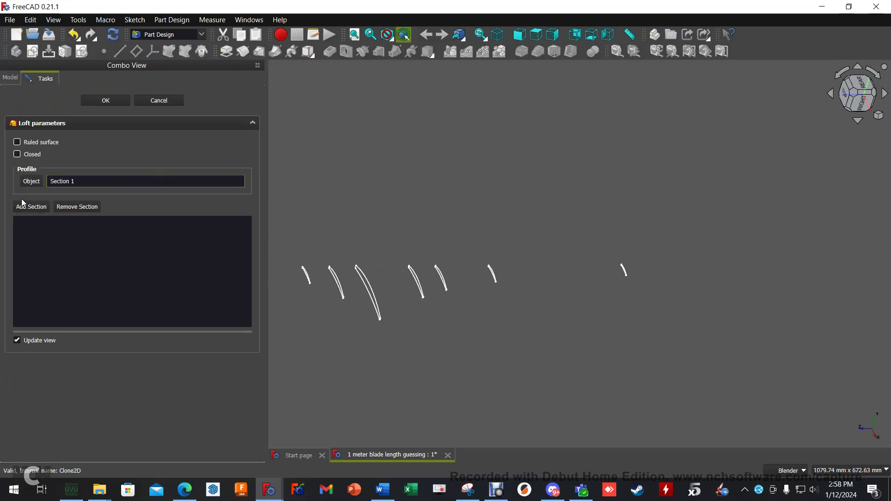
{"action": "scroll", "coordinate": [393, 269], "scroll_direction": "up", "scroll_amount": 2}
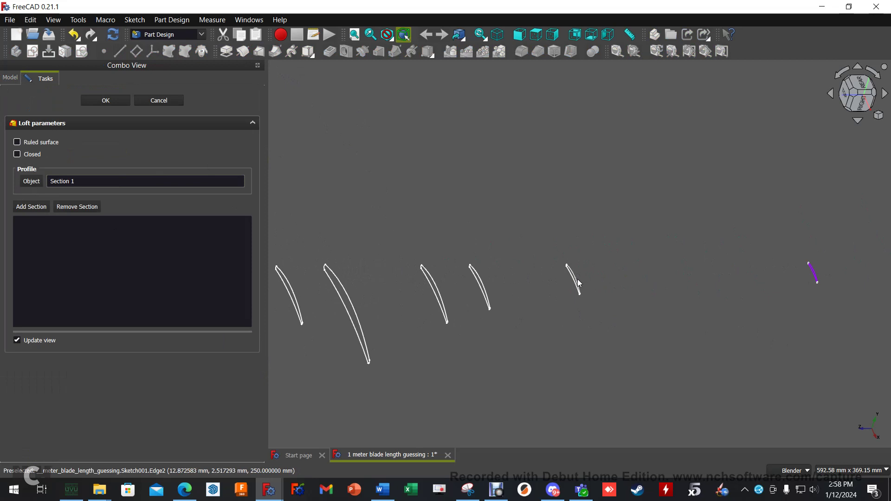
{"action": "left_click", "coordinate": [575, 282]}
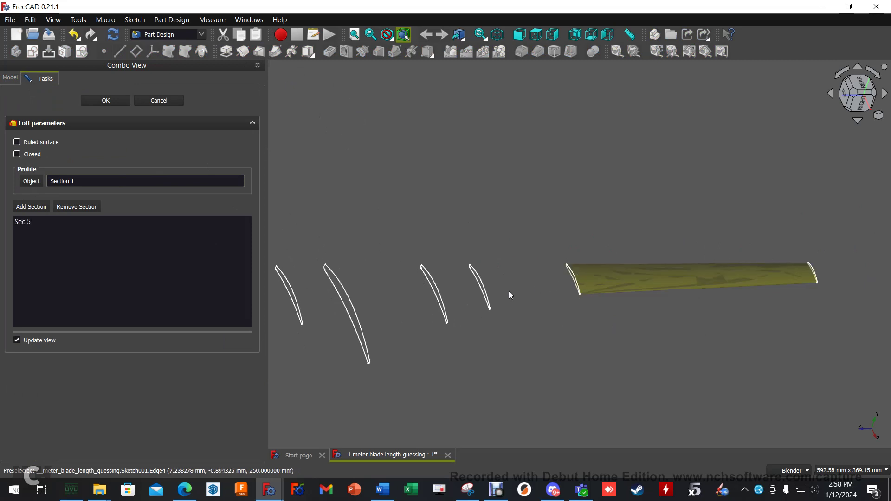
{"action": "left_click", "coordinate": [30, 207]}
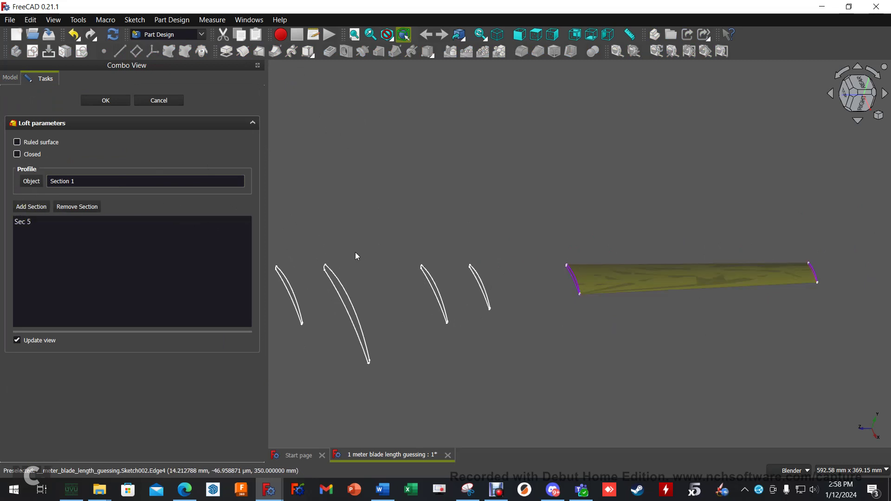
{"action": "left_click", "coordinate": [483, 286]}
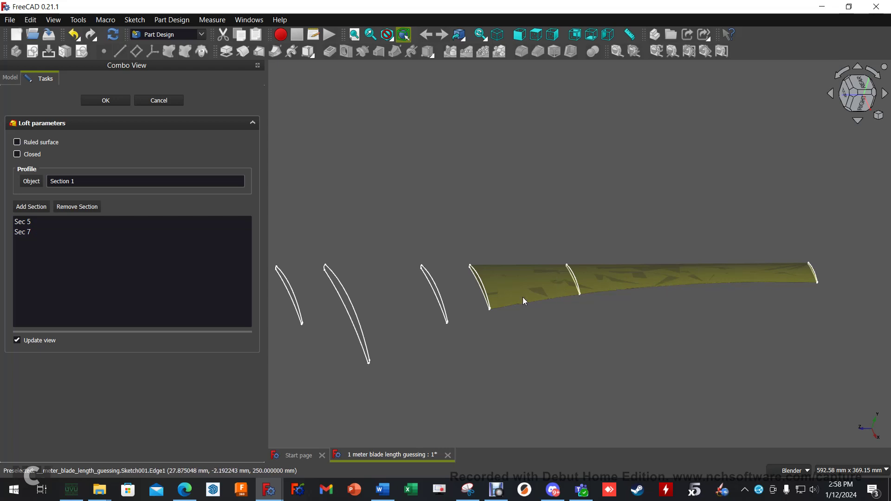
{"action": "left_click", "coordinate": [41, 210]}
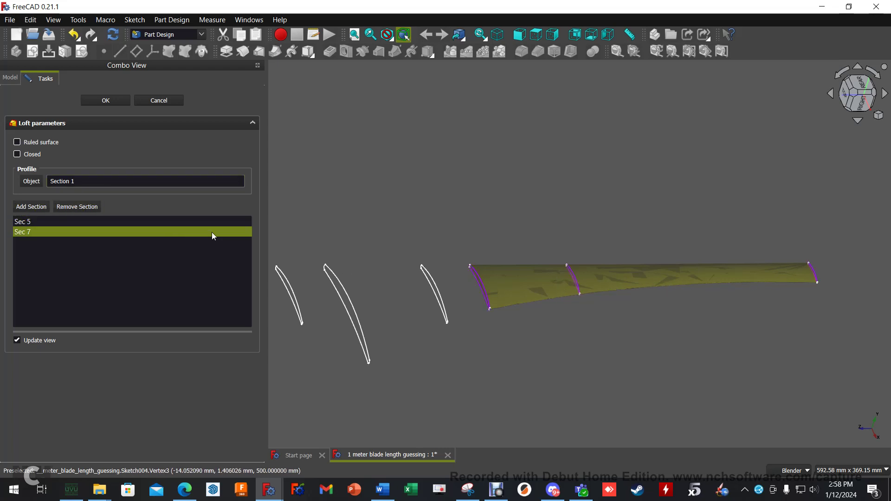
{"action": "left_click", "coordinate": [435, 287]}
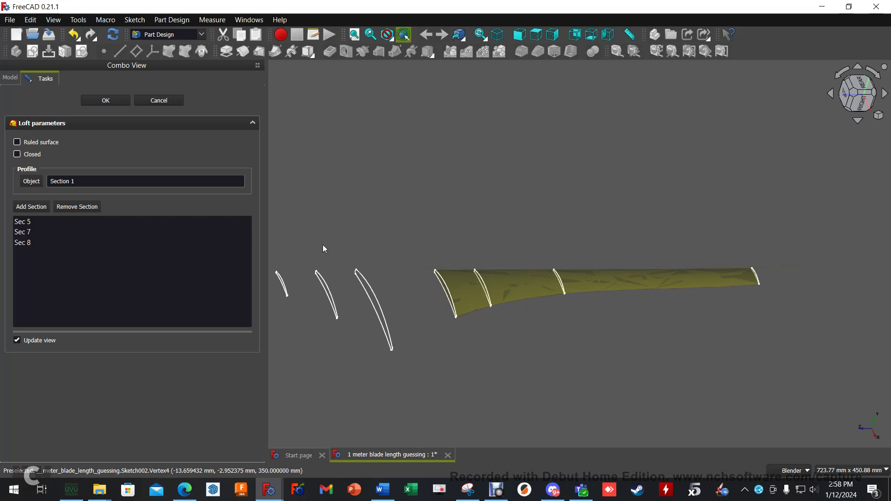
{"action": "scroll", "coordinate": [385, 226], "scroll_direction": "down", "scroll_amount": 1}
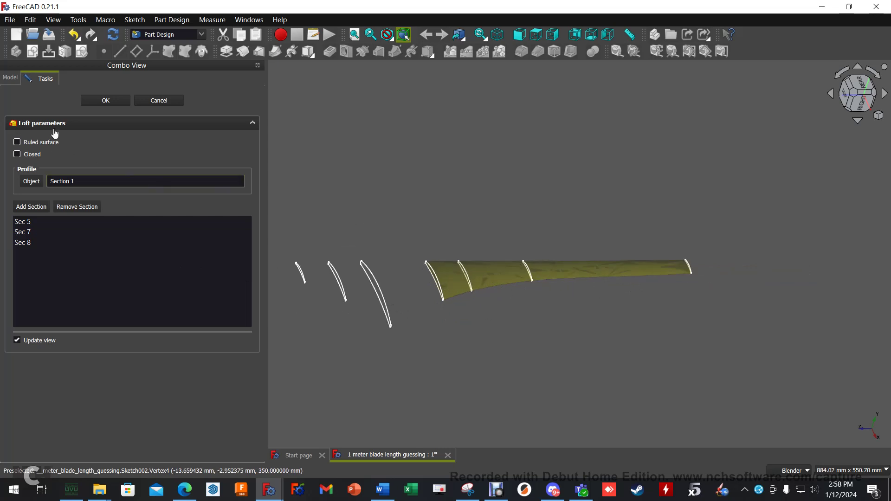
{"action": "left_click", "coordinate": [30, 207]}
{"action": "left_click", "coordinate": [379, 287]}
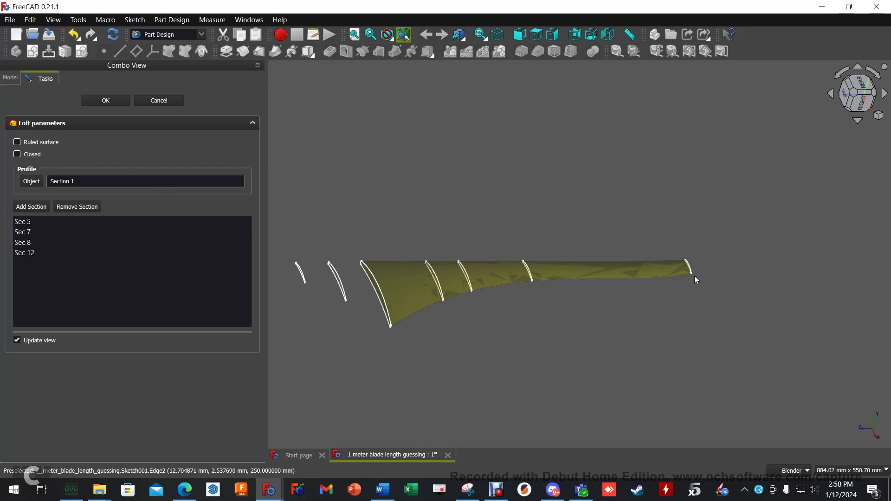
{"action": "left_click", "coordinate": [29, 206]}
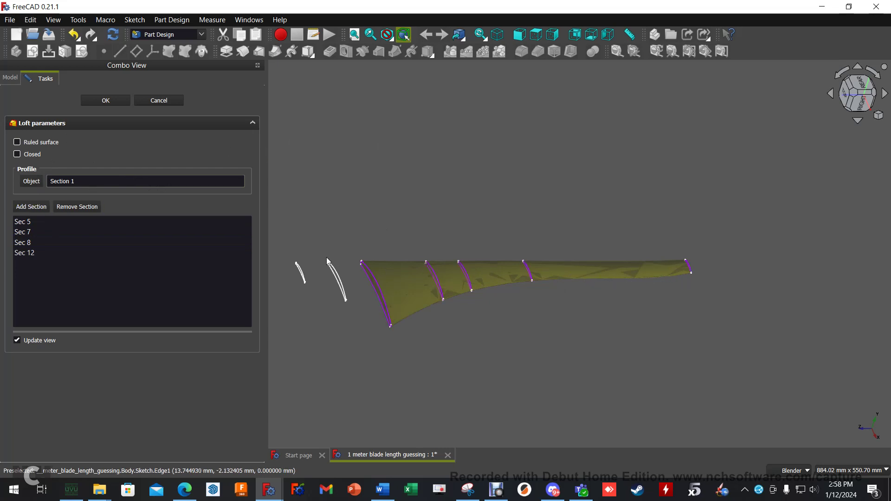
{"action": "left_click", "coordinate": [343, 238]}
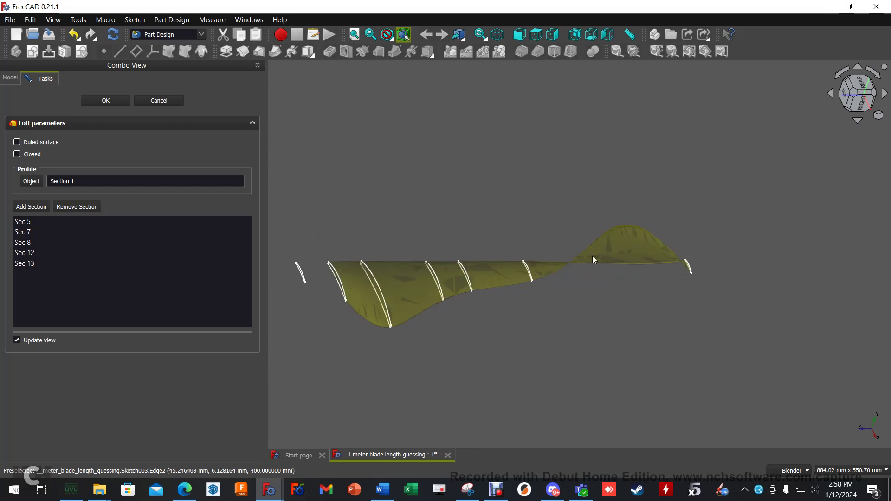
{"action": "left_click", "coordinate": [157, 102]}
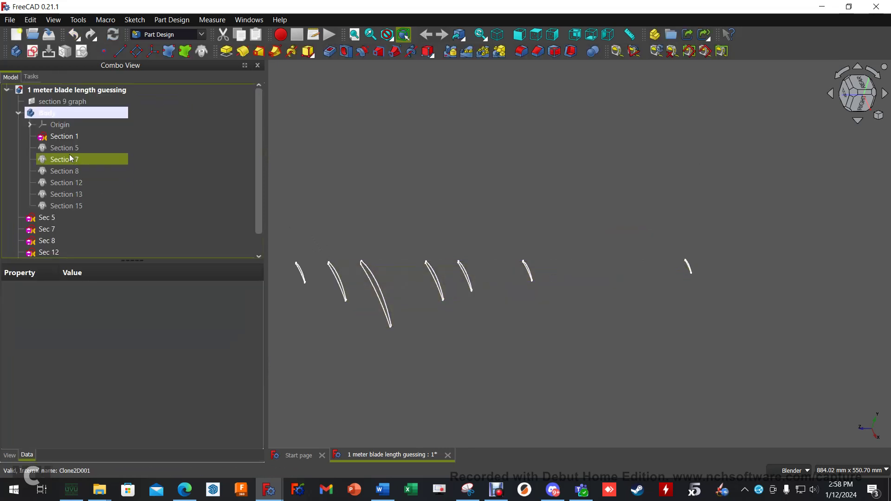
- Hide the Sec 5 sketch and start an Additive Loft with Section 1 as the profile
{"action": "left_click", "coordinate": [48, 218]}
{"action": "key", "text": "space"}
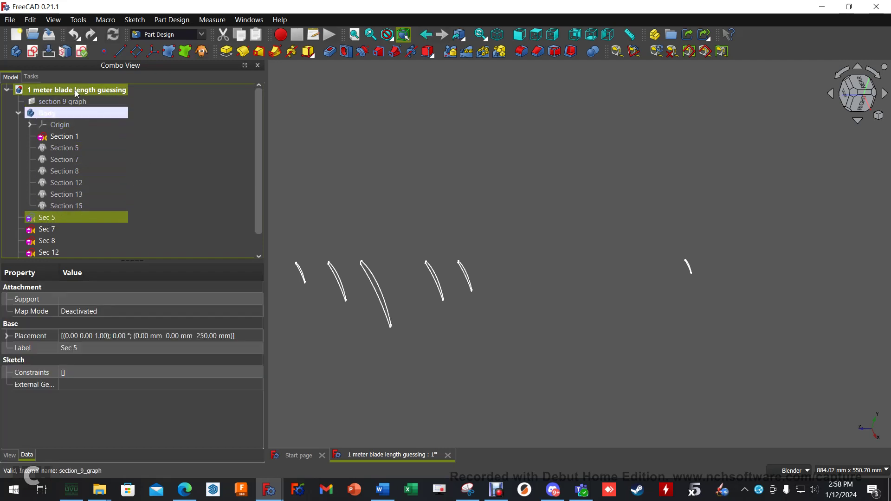
{"action": "left_click", "coordinate": [63, 138]}
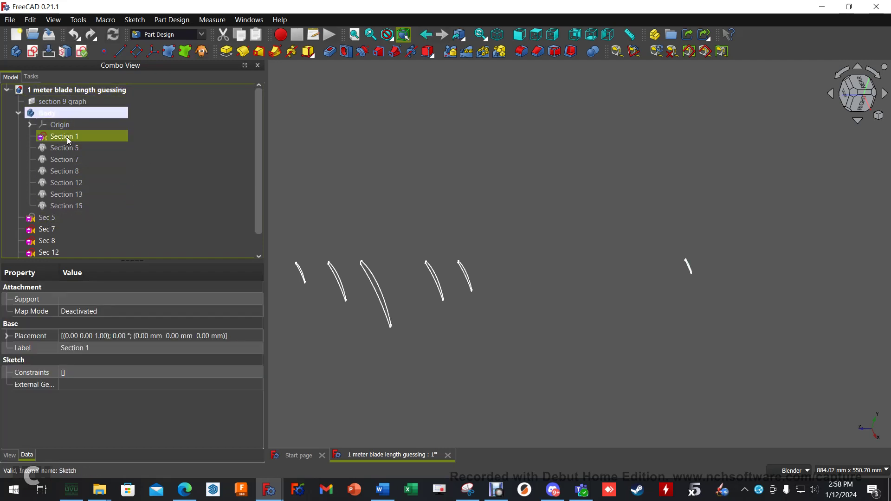
{"action": "left_click", "coordinate": [261, 53]}
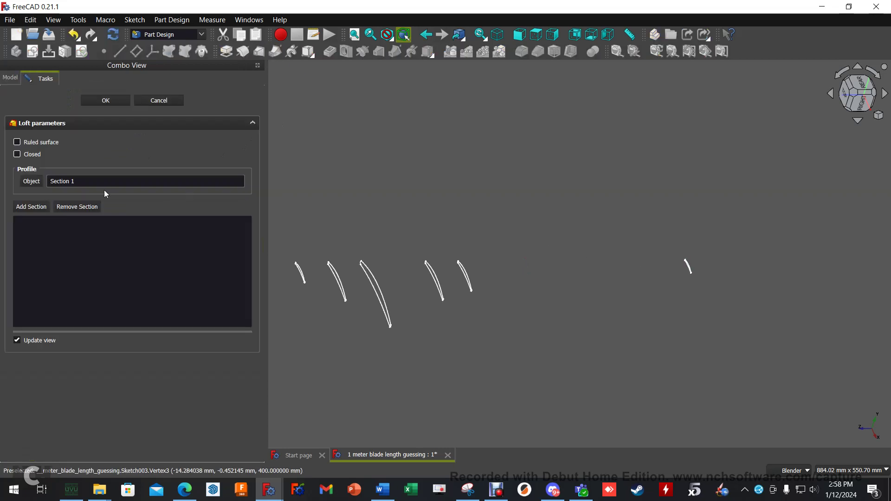
- Add Sec 7, Sec 8 and Sec 12 as loft sections
{"action": "left_click", "coordinate": [37, 207]}
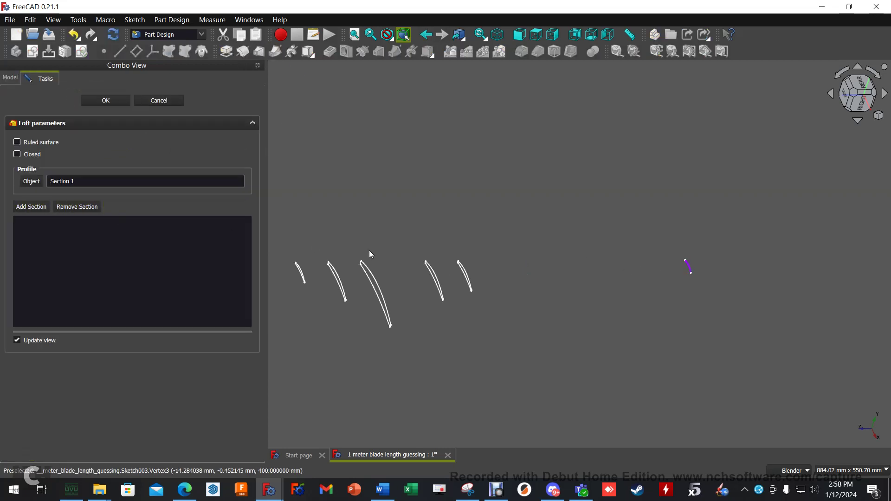
{"action": "left_click", "coordinate": [468, 275]}
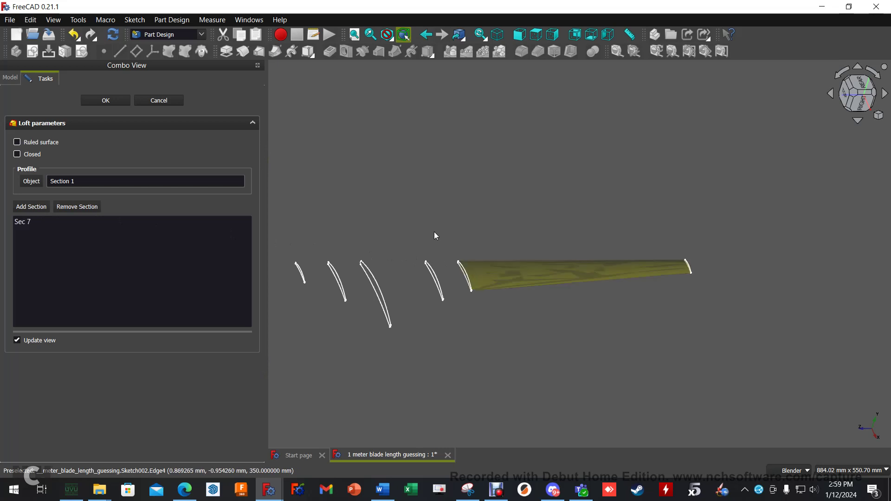
{"action": "left_click", "coordinate": [42, 208]}
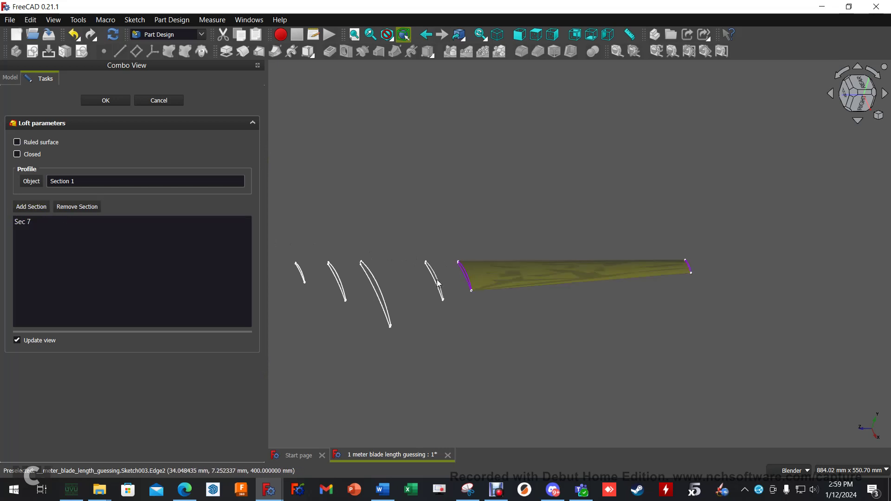
{"action": "left_click", "coordinate": [434, 280]}
{"action": "left_click", "coordinate": [30, 207]}
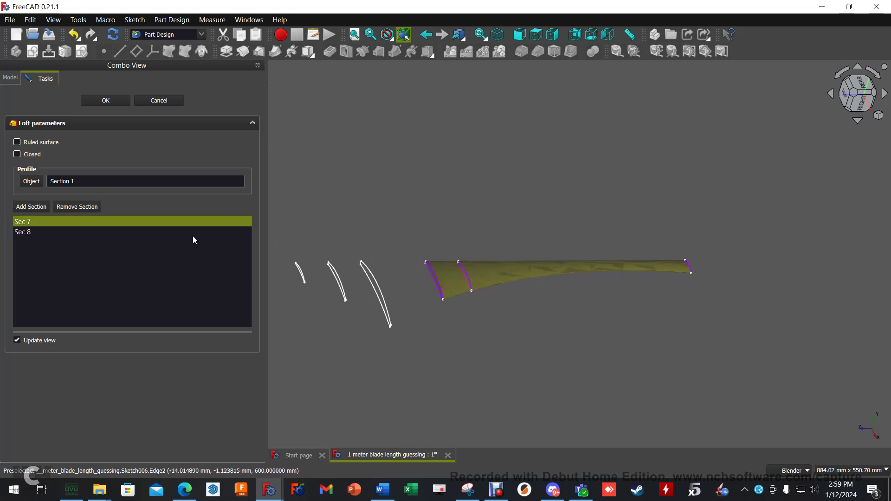
{"action": "left_click", "coordinate": [381, 293]}
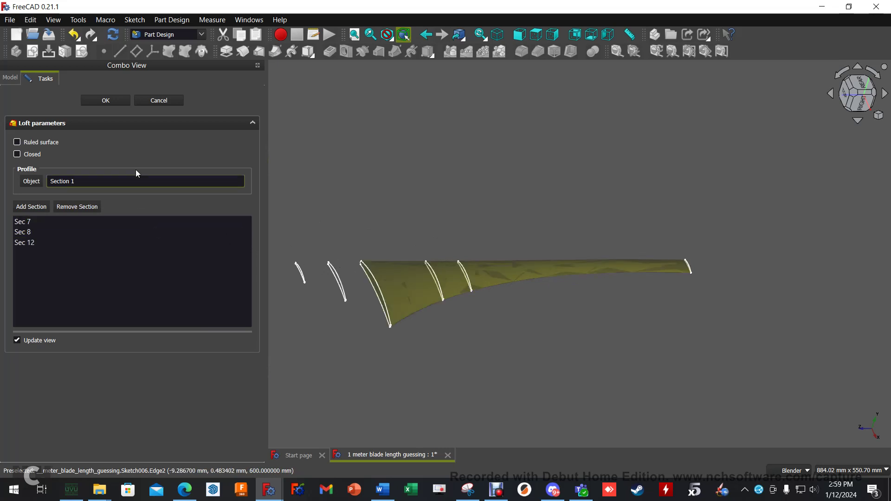
{"action": "left_click", "coordinate": [104, 101]}
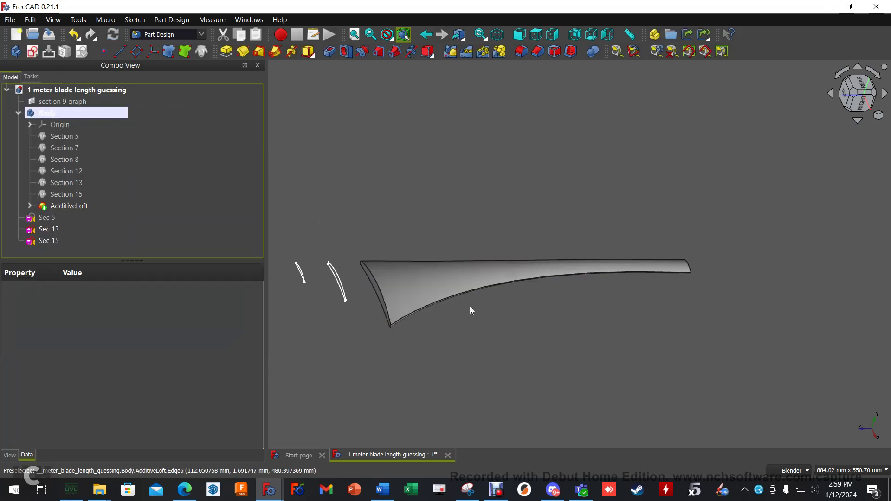
{"action": "middle_click_drag", "start_coordinate": [470, 306], "coordinate": [684, 290]}
{"action": "scroll", "coordinate": [489, 328], "scroll_direction": "up", "scroll_amount": 6}
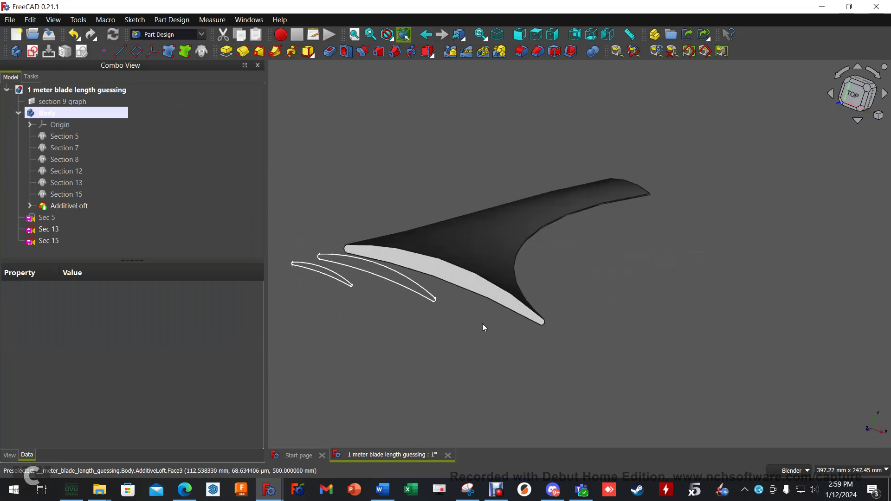
{"action": "middle_click_drag", "start_coordinate": [620, 278], "coordinate": [467, 249]}
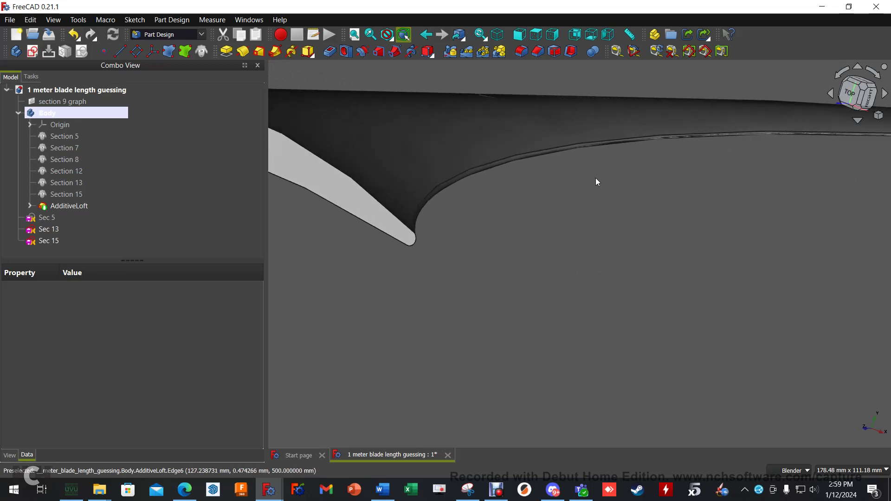
{"action": "middle_click_drag", "start_coordinate": [593, 180], "coordinate": [533, 214], "text": "shift"}
{"action": "scroll", "coordinate": [533, 212], "scroll_direction": "up", "scroll_amount": 6}
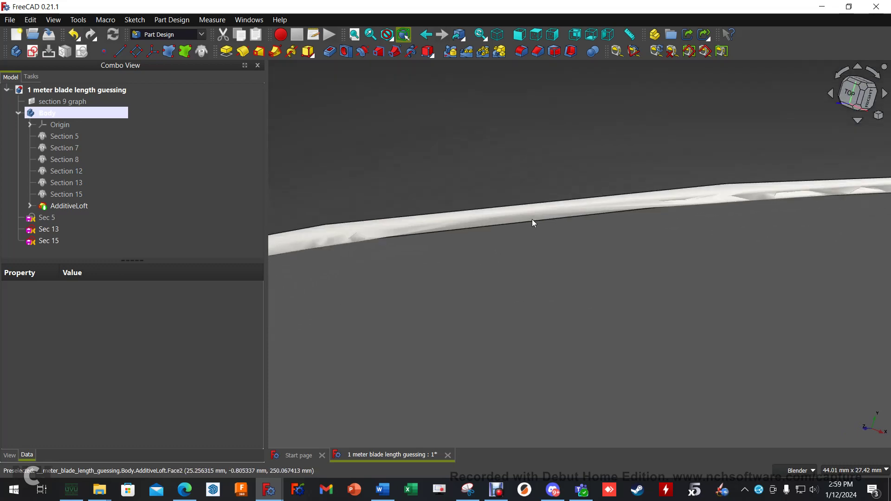
{"action": "scroll", "coordinate": [532, 219], "scroll_direction": "up", "scroll_amount": 2}
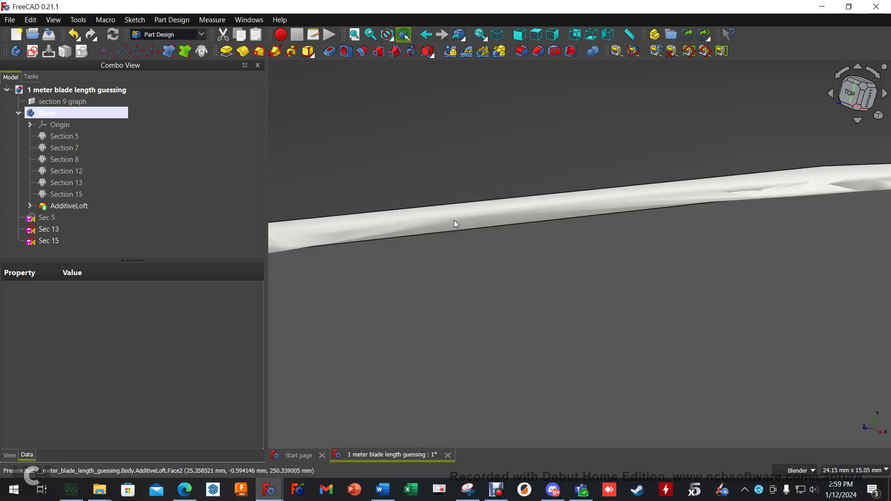
{"action": "scroll", "coordinate": [511, 303], "scroll_direction": "down", "scroll_amount": 10}
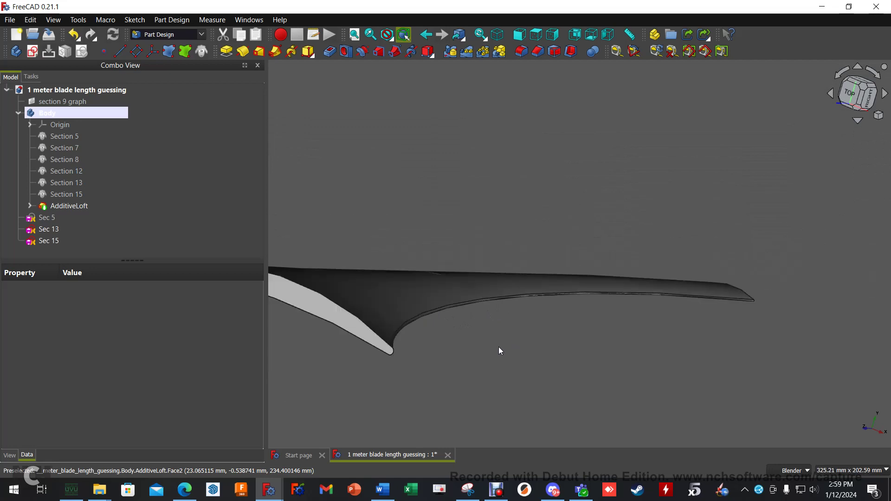
{"action": "middle_click_drag", "start_coordinate": [494, 347], "coordinate": [475, 332]}
{"action": "scroll", "coordinate": [473, 343], "scroll_direction": "down", "scroll_amount": 5}
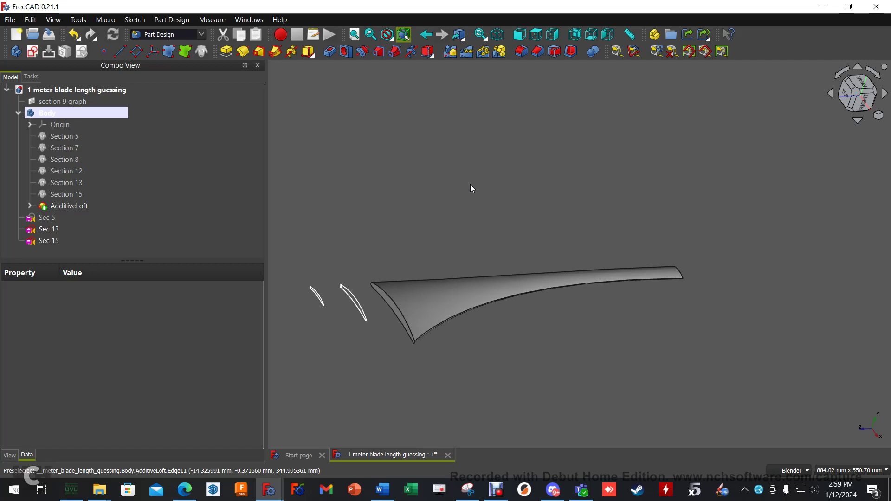
{"action": "scroll", "coordinate": [425, 378], "scroll_direction": "up", "scroll_amount": 7}
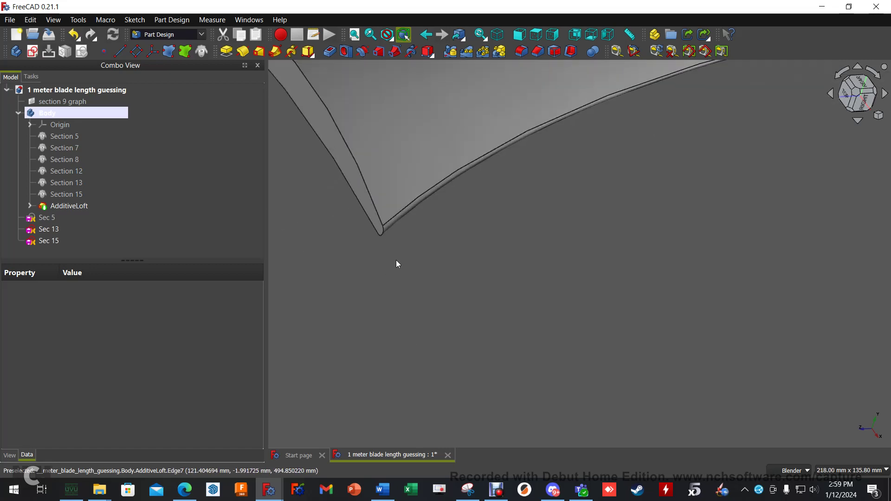
{"action": "scroll", "coordinate": [462, 262], "scroll_direction": "down", "scroll_amount": 3}
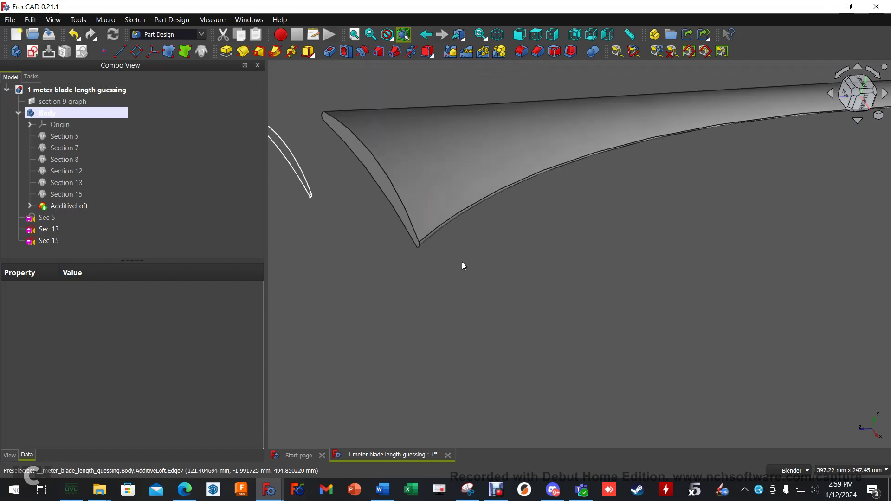
{"action": "scroll", "coordinate": [463, 266], "scroll_direction": "down", "scroll_amount": 3}
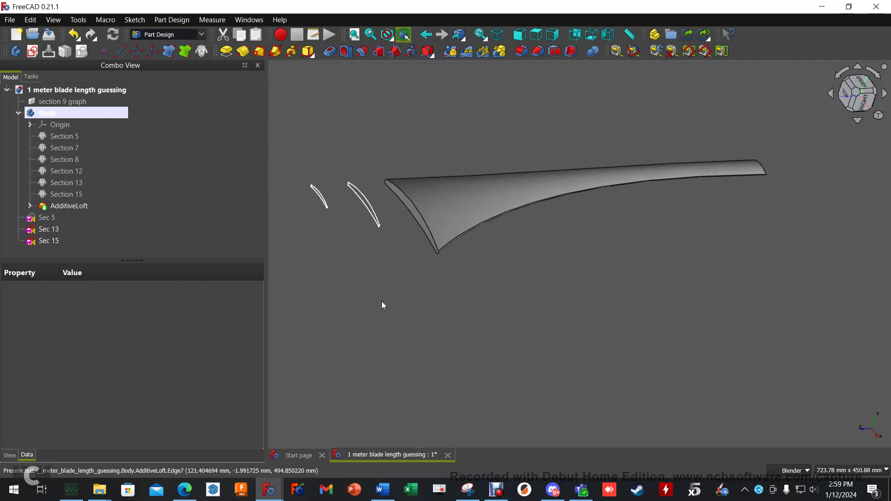
{"action": "scroll", "coordinate": [395, 306], "scroll_direction": "up", "scroll_amount": 3}
{"action": "scroll", "coordinate": [454, 335], "scroll_direction": "up", "scroll_amount": 2}
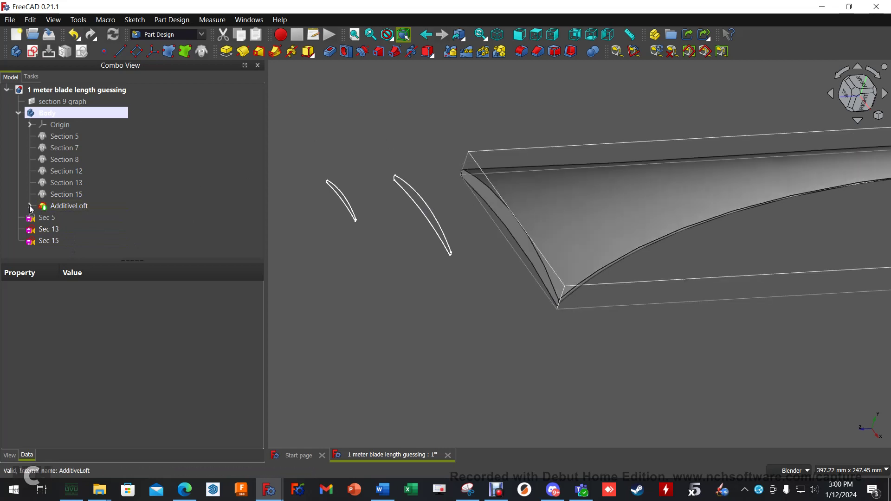
- Paste a copy of Sec 12 as Sec 016 and attempt an Additive Loft from it
{"action": "left_click", "coordinate": [29, 205]}
{"action": "scroll", "coordinate": [108, 208], "scroll_direction": "down", "scroll_amount": 1}
{"action": "left_click", "coordinate": [66, 217]}
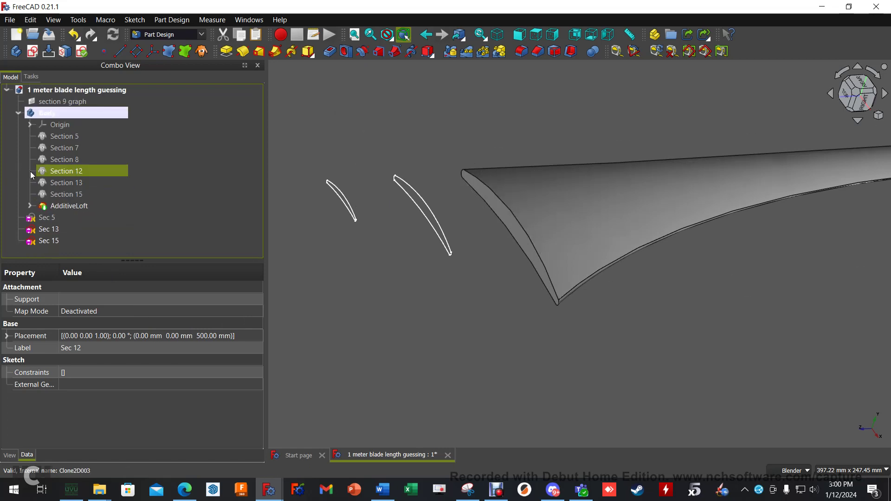
{"action": "left_click", "coordinate": [30, 171]}
{"action": "left_click", "coordinate": [68, 250]}
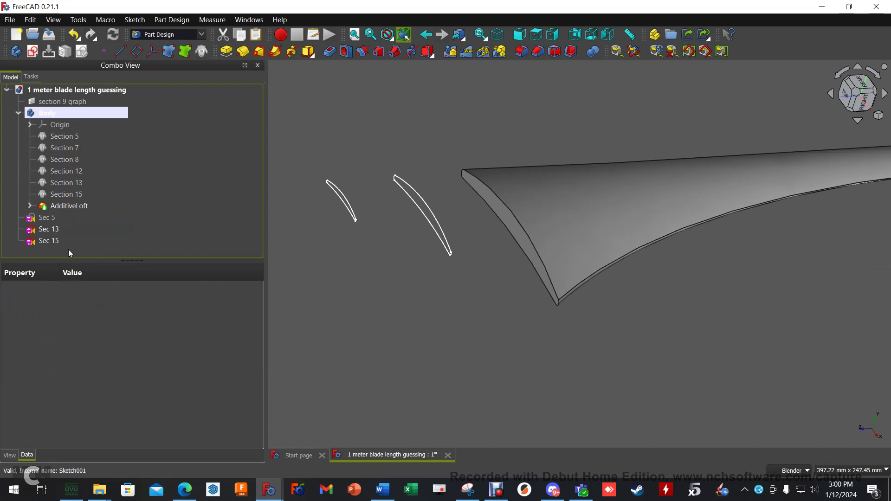
{"action": "key", "text": "ctrl+v"}
{"action": "left_click", "coordinate": [65, 254]}
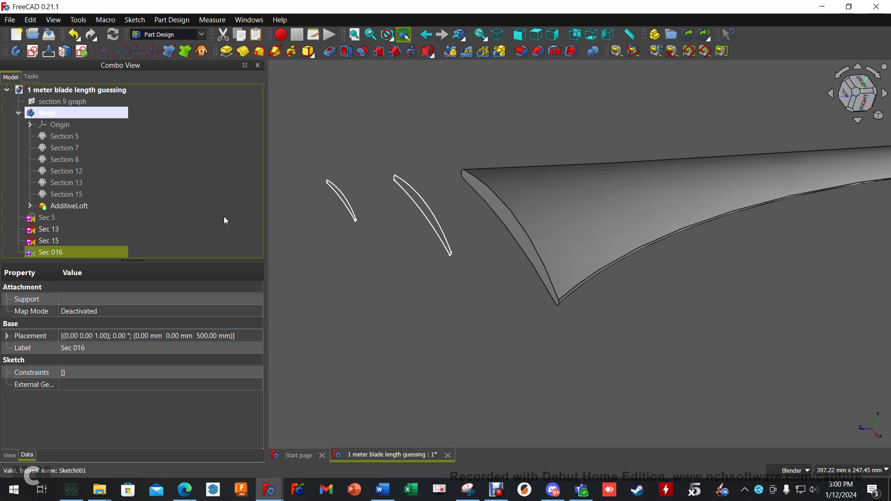
{"action": "left_click", "coordinate": [259, 52]}
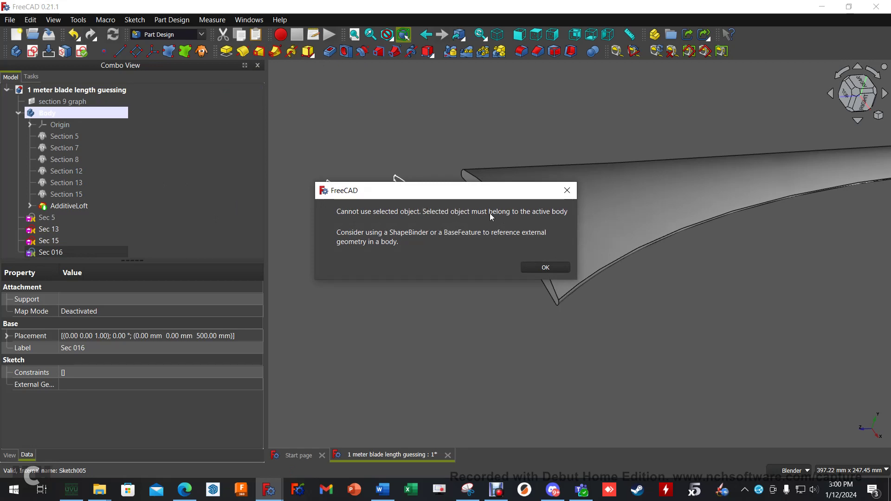
- Dismiss the active-body error and clear the tree selection
{"action": "left_click", "coordinate": [566, 192]}
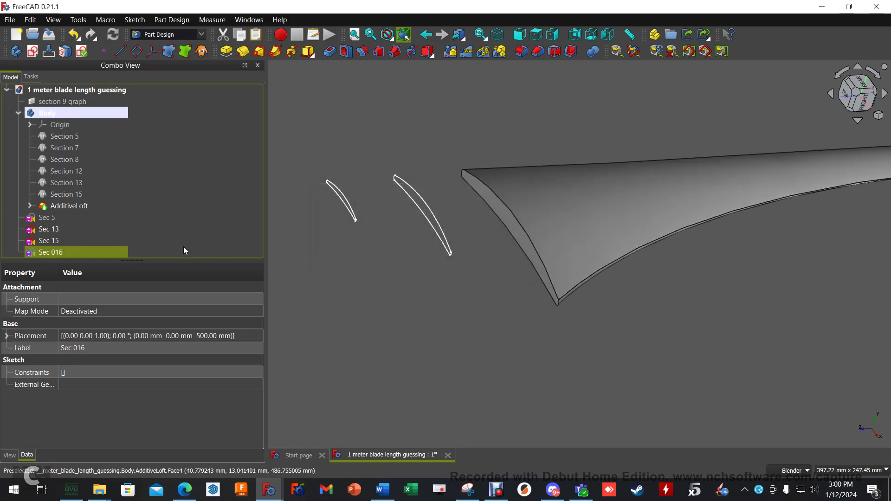
{"action": "left_click", "coordinate": [19, 113], "text": "ctrl"}
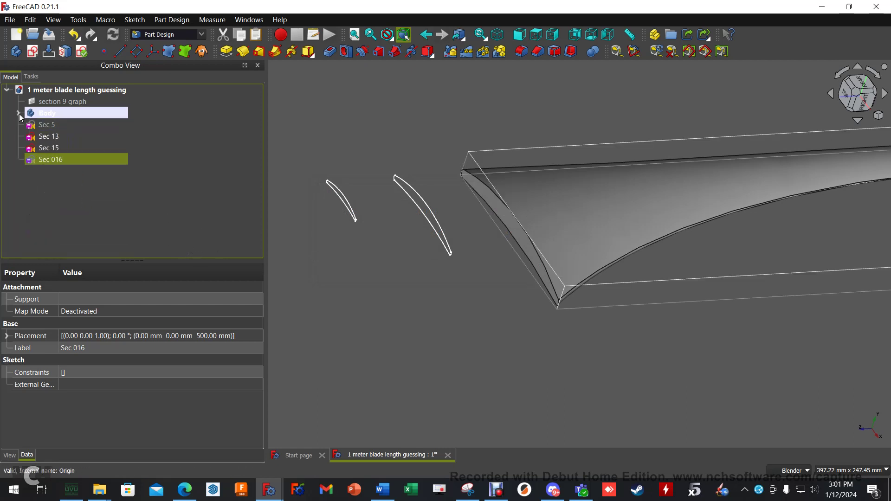
{"action": "left_click", "coordinate": [18, 113]}
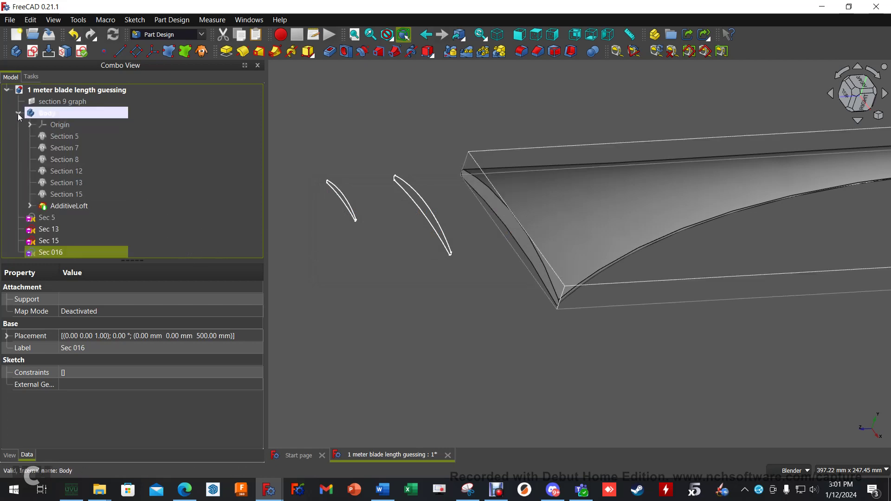
{"action": "left_click", "coordinate": [16, 238], "text": "ctrl"}
{"action": "left_click", "coordinate": [15, 239], "text": "ctrl"}
{"action": "left_click", "coordinate": [6, 101], "text": "ctrl"}
{"action": "left_click", "coordinate": [6, 101], "text": "ctrl"}
- Drag Sec 5, Sec 13, Sec 15 and Sec 016 into the Body, then select Sec 016
{"action": "left_click", "coordinate": [18, 114]}
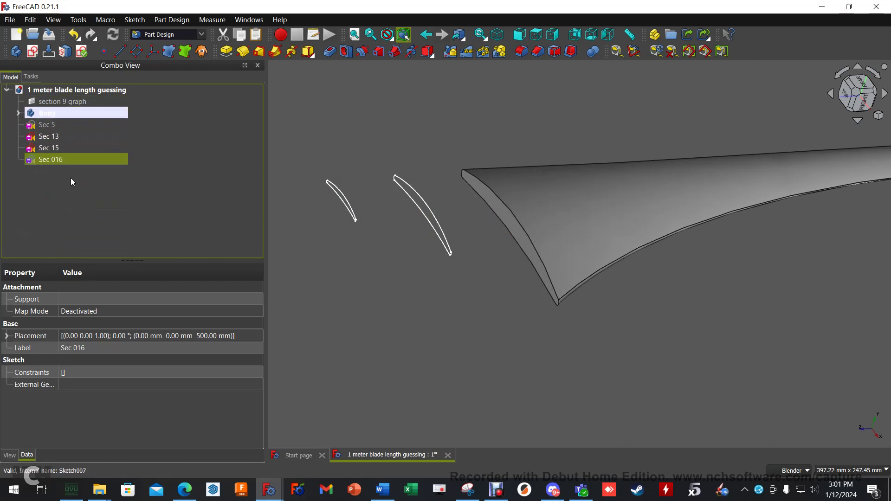
{"action": "left_click", "coordinate": [41, 136], "text": "shift"}
{"action": "left_click", "coordinate": [50, 125], "text": "shift"}
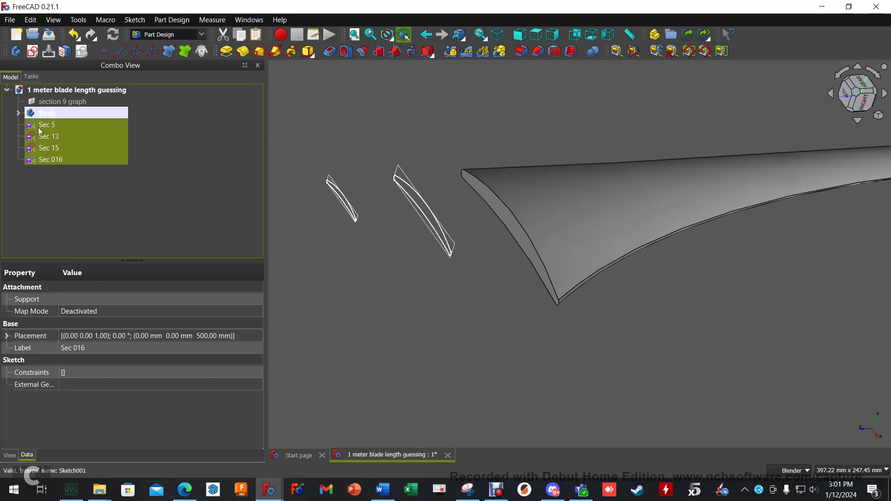
{"action": "mouse_move", "coordinate": [52, 130]}
{"action": "left_mouse_down"}
{"action": "mouse_move", "coordinate": [55, 108]}
{"action": "mouse_move", "coordinate": [64, 114]}
{"action": "left_mouse_up"}
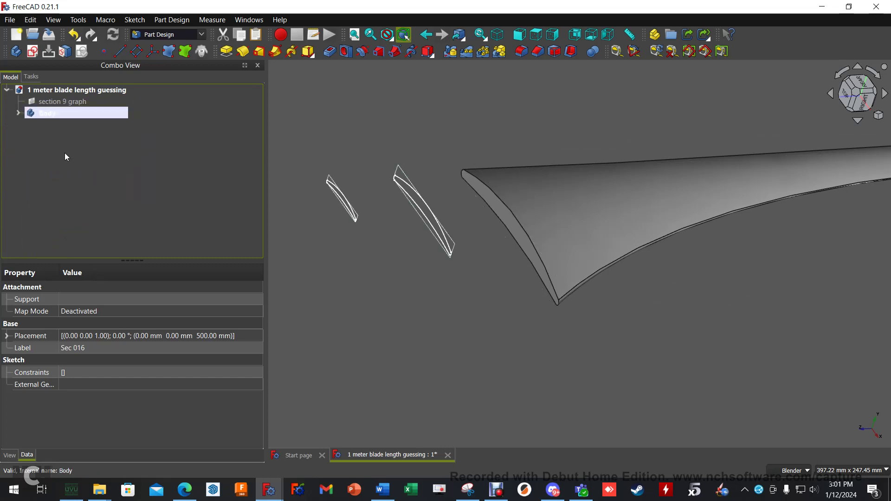
{"action": "left_click", "coordinate": [25, 113]}
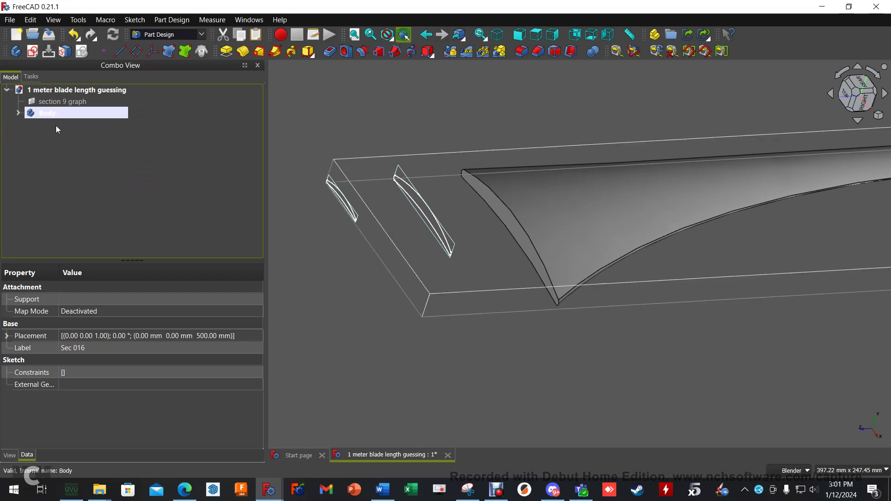
{"action": "left_click", "coordinate": [19, 114]}
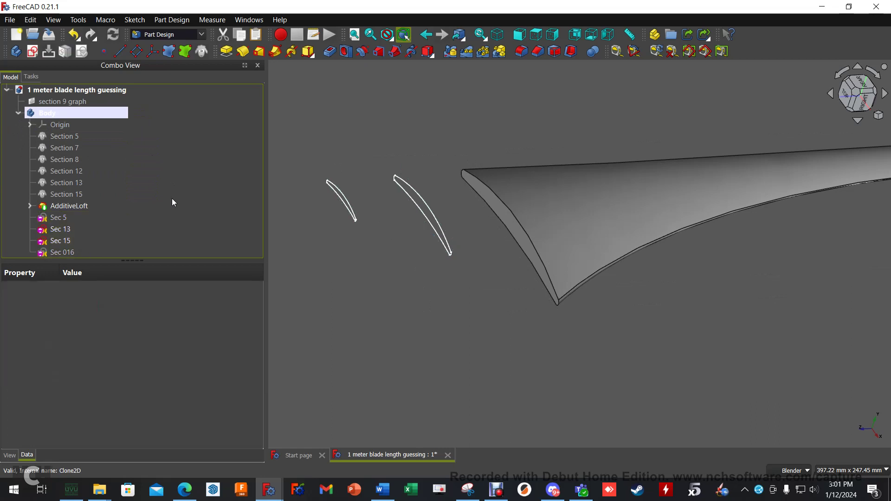
{"action": "left_click", "coordinate": [71, 253]}
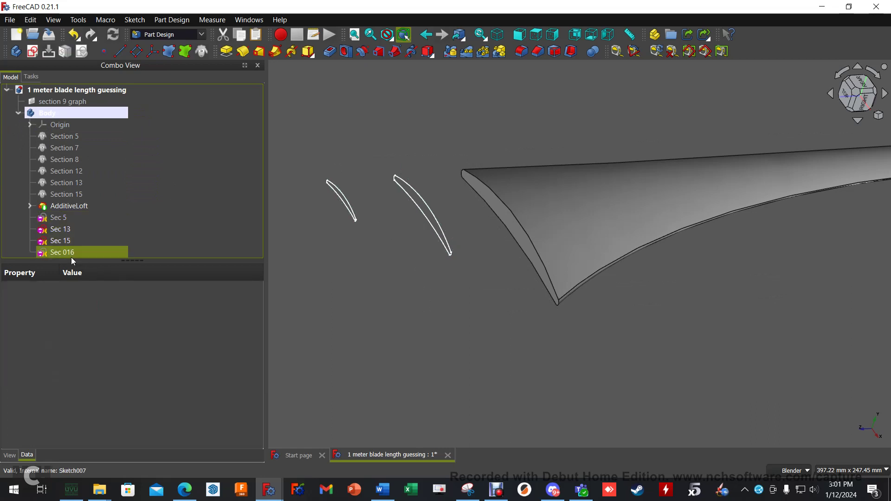
- Start an Additive Loft from Sec 016, add Sec 13, and begin adding the next section
{"action": "left_click", "coordinate": [259, 51]}
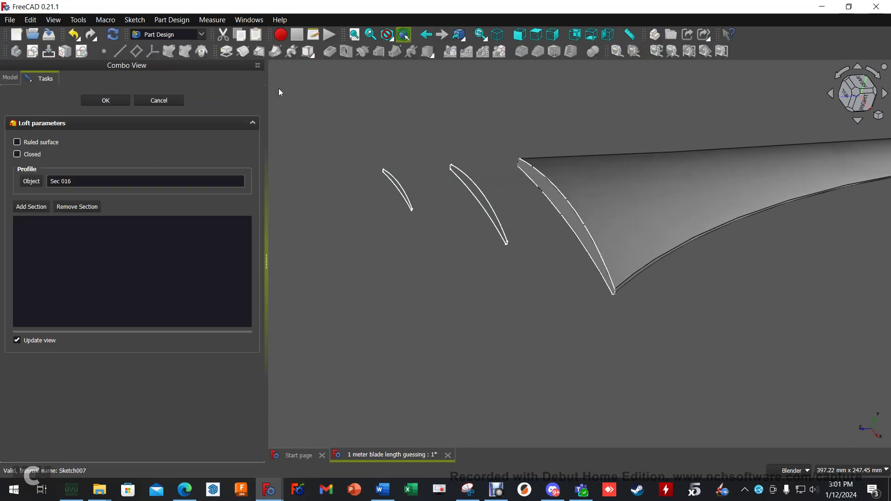
{"action": "left_click", "coordinate": [39, 207]}
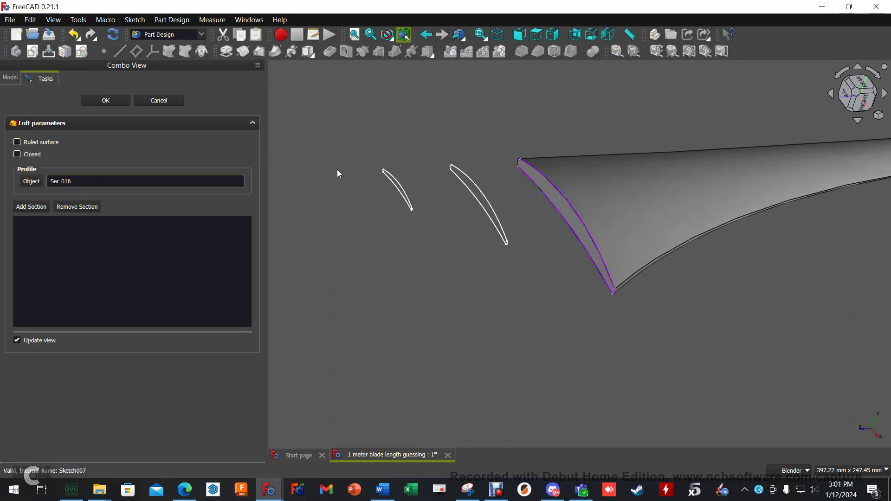
{"action": "left_click", "coordinate": [484, 198]}
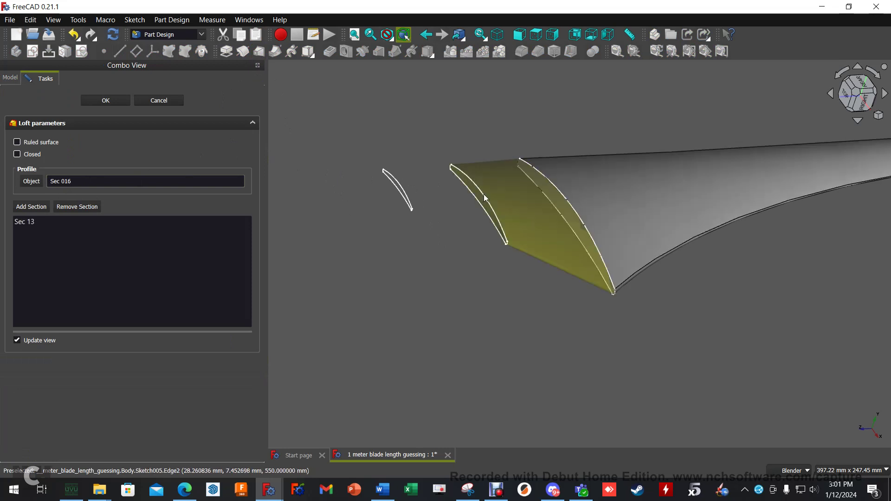
{"action": "left_click", "coordinate": [49, 207]}
{"action": "scroll", "coordinate": [402, 186], "scroll_direction": "up", "scroll_amount": 8}
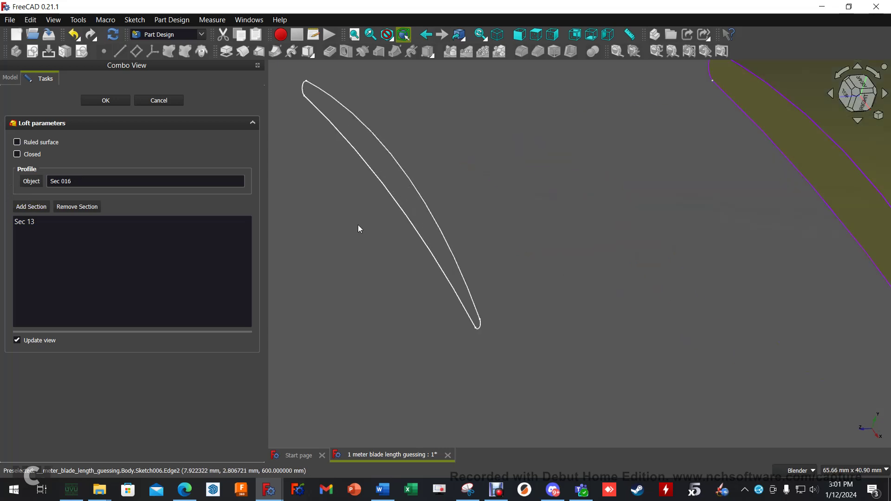
{"action": "scroll", "coordinate": [361, 236], "scroll_direction": "down", "scroll_amount": 8}
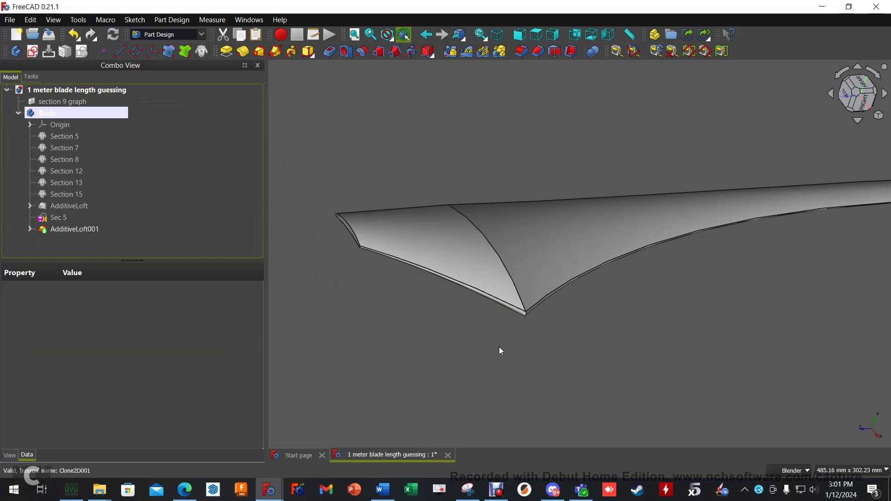
- Set the Sec 7 placement angle to 0.5° to twist it
{"action": "middle_click_drag", "start_coordinate": [499, 346], "coordinate": [532, 333]}
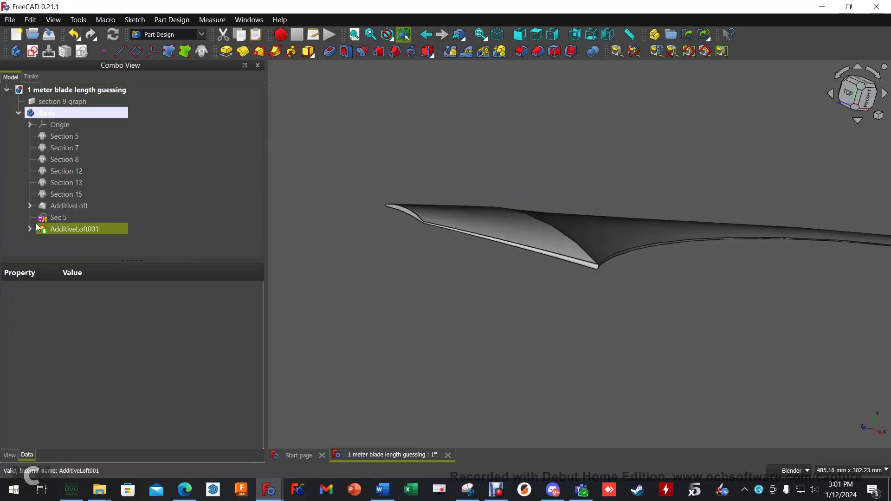
{"action": "left_click", "coordinate": [30, 205]}
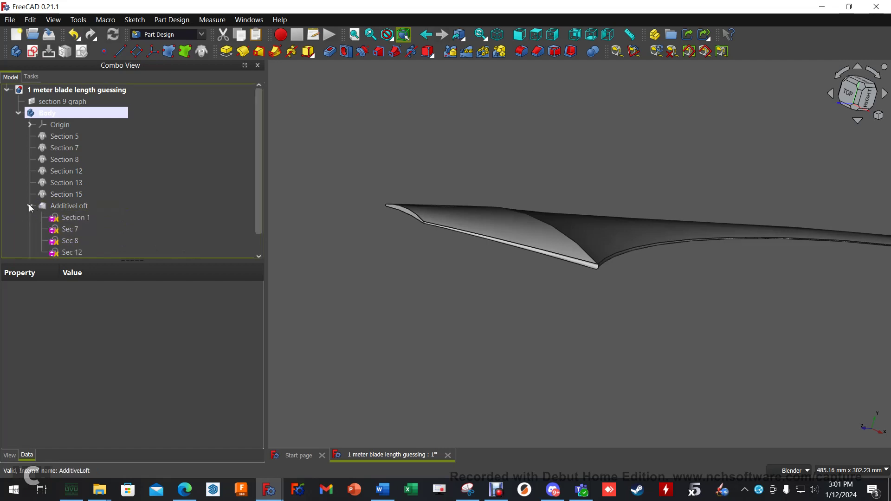
{"action": "scroll", "coordinate": [93, 211], "scroll_direction": "down", "scroll_amount": 1}
{"action": "left_click", "coordinate": [70, 205]}
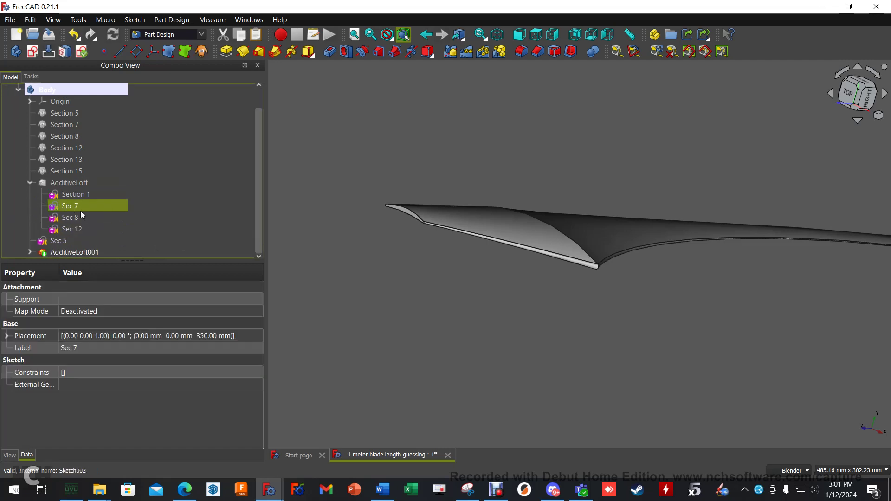
{"action": "left_click", "coordinate": [6, 336]}
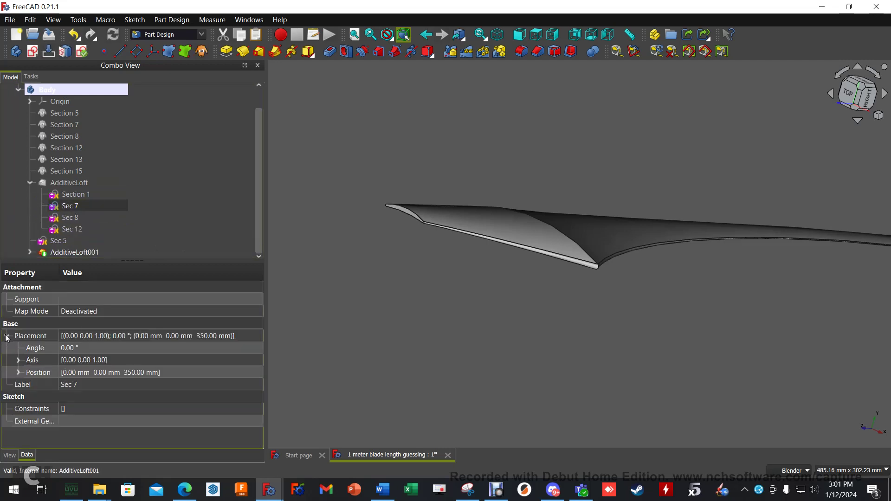
{"action": "left_click", "coordinate": [74, 346]}
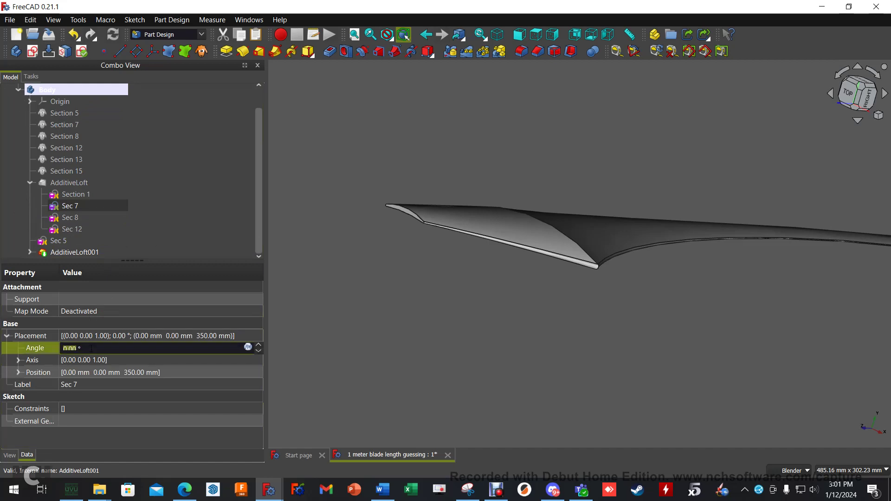
{"action": "type", "text": ".5"}
{"action": "key", "text": "Return"}
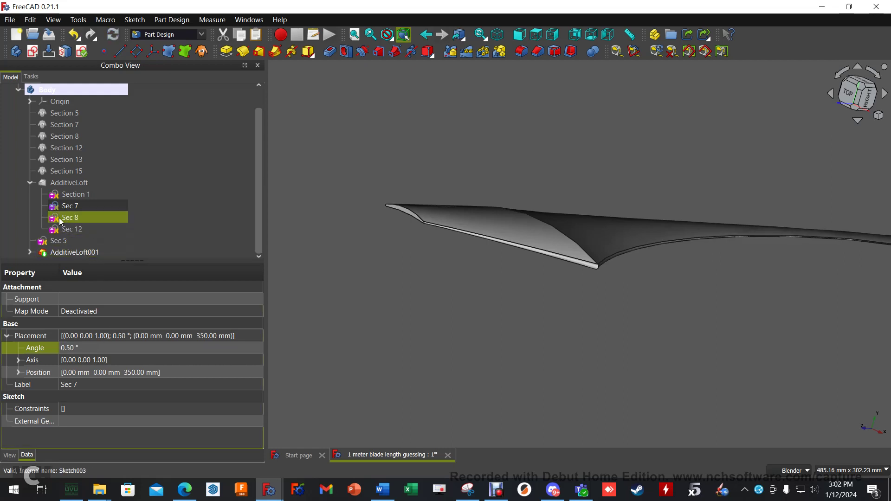
- Set the twist angles of Sec 8 to 2° and Sec 12 to 3.7°
{"action": "left_click", "coordinate": [60, 218]}
{"action": "left_click", "coordinate": [71, 348]}
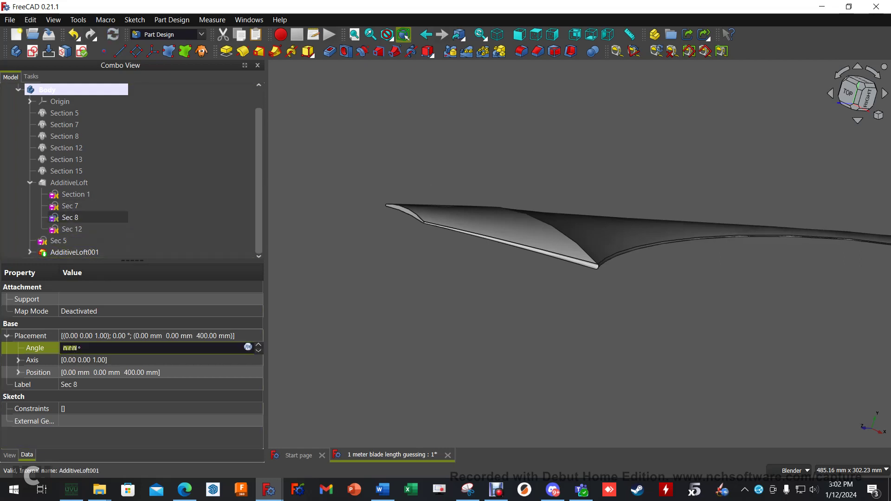
{"action": "type", "text": "2"}
{"action": "key", "text": "Return"}
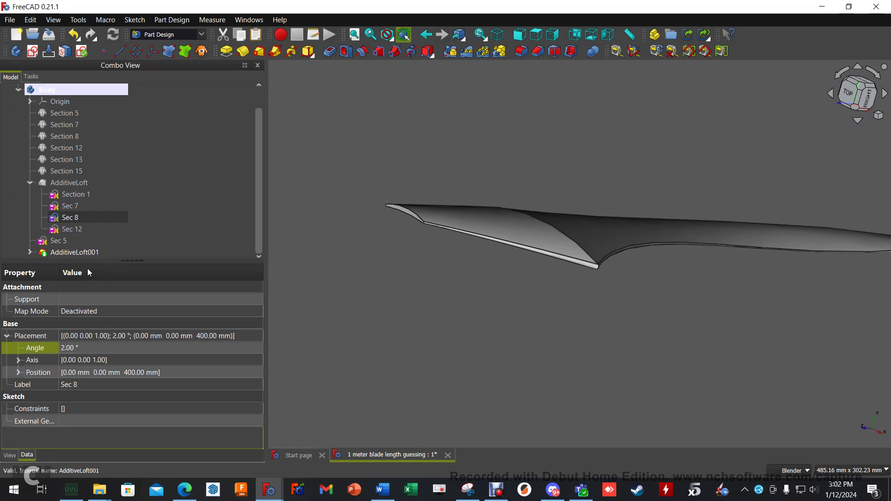
{"action": "left_click", "coordinate": [78, 230]}
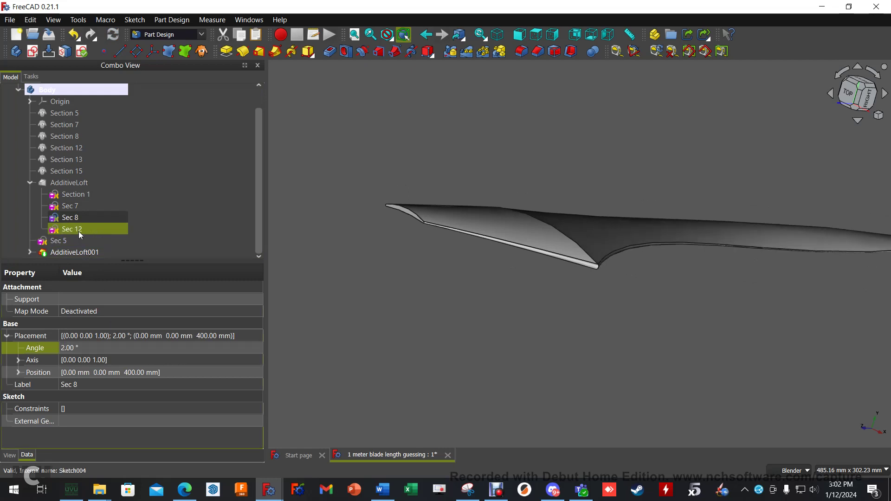
{"action": "left_click", "coordinate": [79, 349]}
{"action": "type", "text": "3.7"}
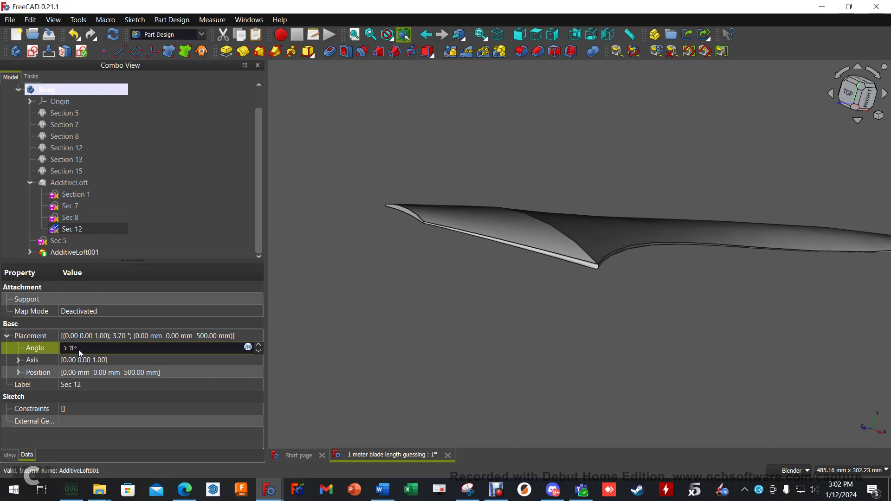
{"action": "key", "text": "Return"}
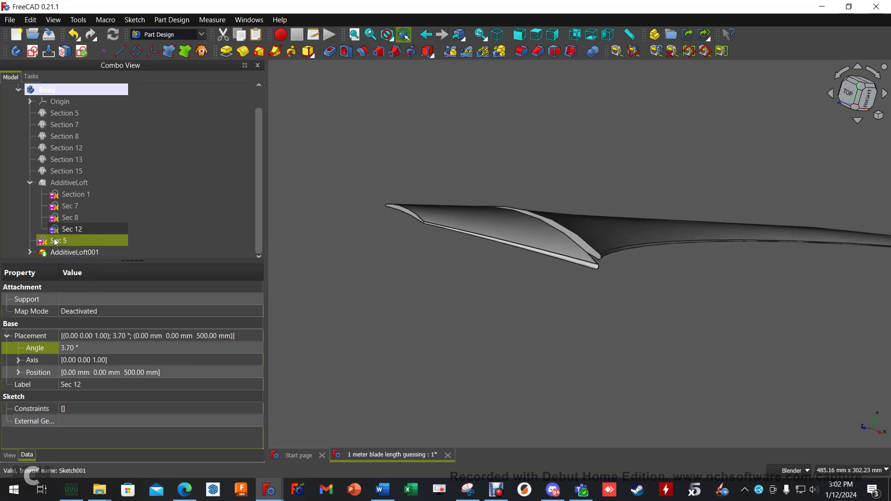
- Twist the second loft's Sec 016 section to 3.7°
{"action": "left_click", "coordinate": [28, 183]}
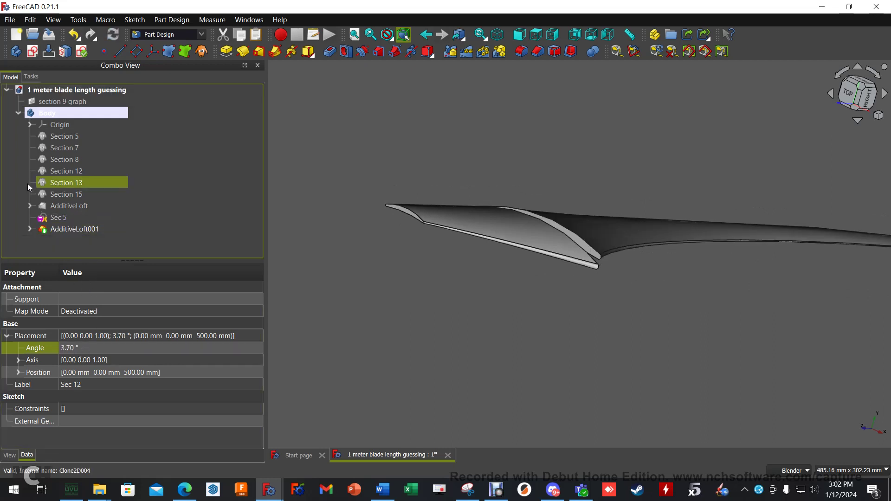
{"action": "left_click", "coordinate": [30, 228]}
{"action": "left_click", "coordinate": [86, 241]}
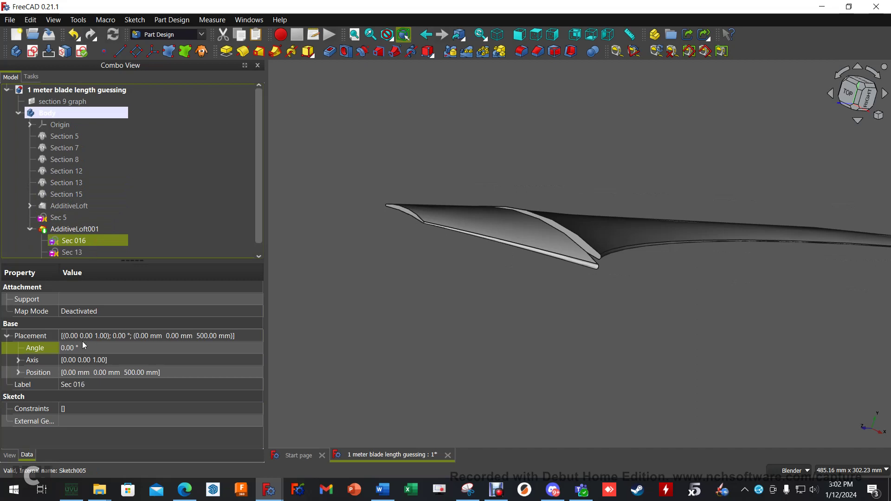
{"action": "left_click", "coordinate": [66, 348]}
{"action": "type", "text": "3"}
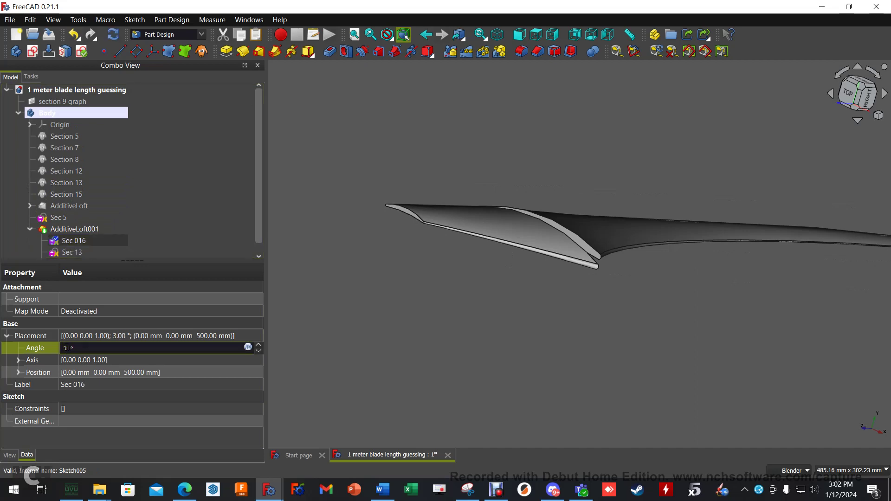
{"action": "key", "text": "Return"}
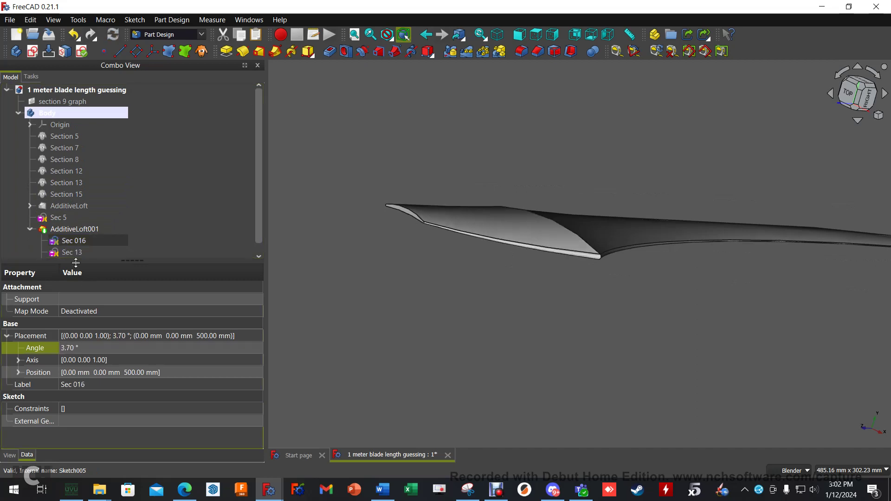
- Twist Sec 13 to 10° and Sec 15 to 15°
{"action": "left_click", "coordinate": [86, 251], "text": "ctrl"}
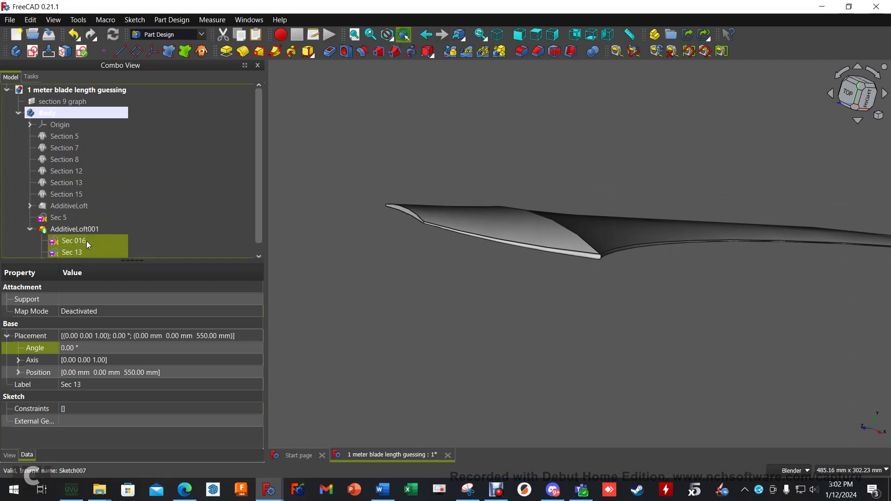
{"action": "left_click", "coordinate": [74, 347]}
{"action": "type", "text": "10"}
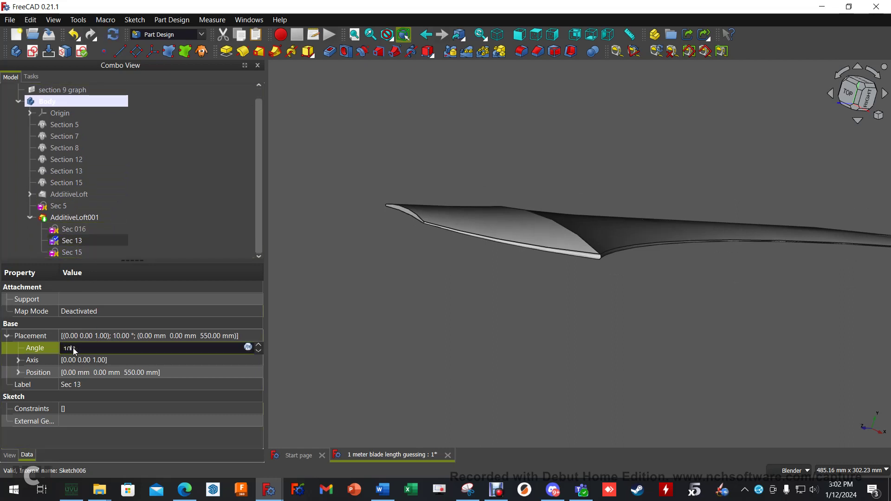
{"action": "key", "text": "Return"}
{"action": "left_click", "coordinate": [74, 255]}
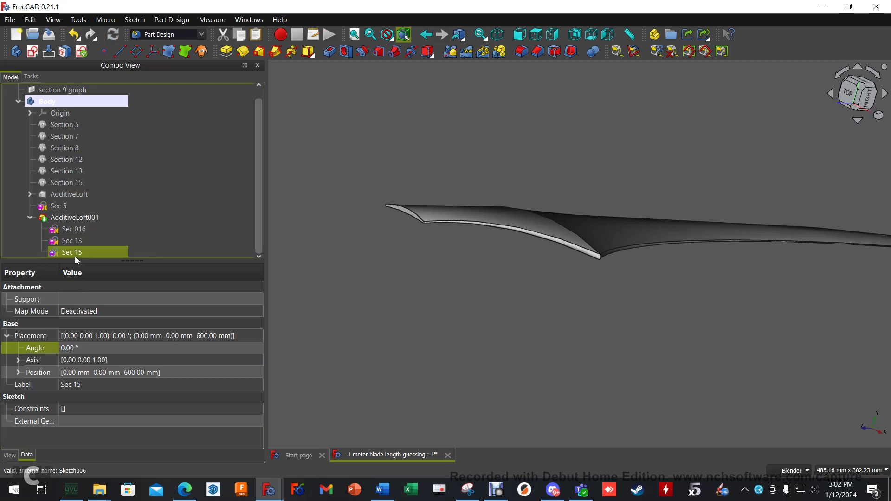
{"action": "left_click", "coordinate": [69, 350]}
{"action": "type", "text": "15"}
{"action": "key", "text": "Return"}
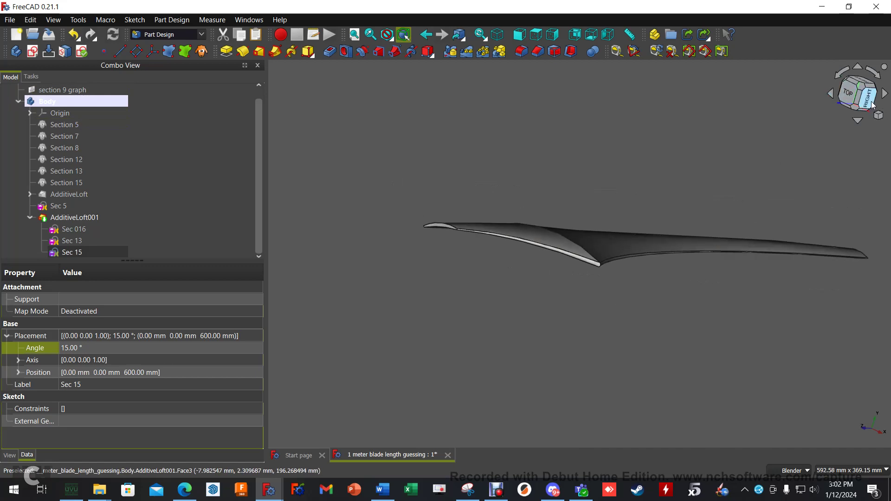
{"action": "left_click", "coordinate": [866, 101]}
{"action": "scroll", "coordinate": [681, 262], "scroll_direction": "down", "scroll_amount": 2}
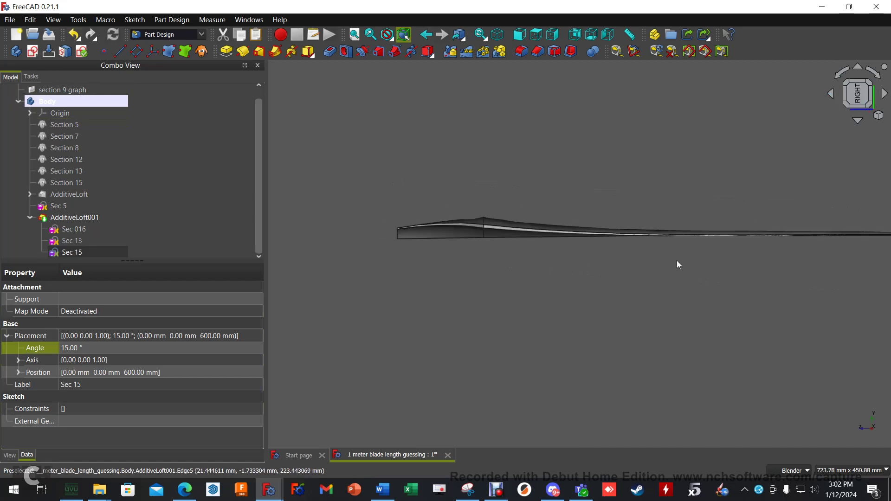
{"action": "middle_click_drag", "start_coordinate": [681, 262], "coordinate": [705, 273], "text": "shift"}
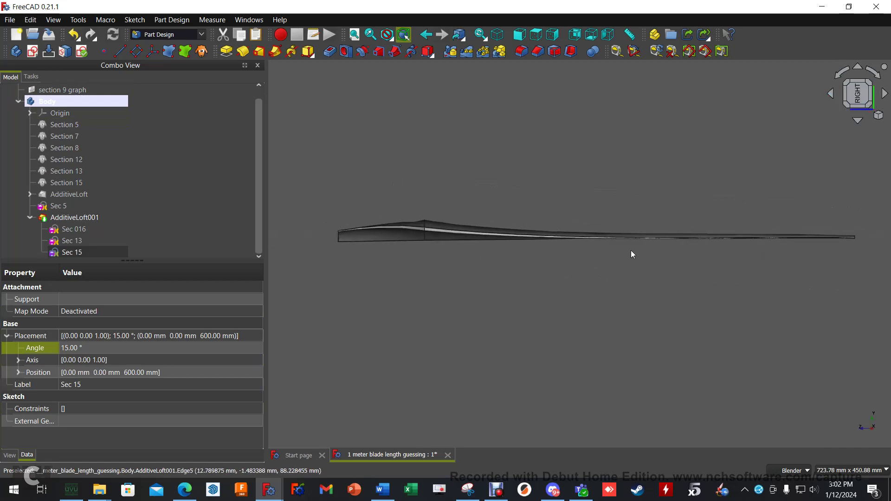
{"action": "middle_click_drag", "start_coordinate": [459, 284], "coordinate": [646, 272]}
{"action": "left_click", "coordinate": [856, 98]}
{"action": "scroll", "coordinate": [642, 246], "scroll_direction": "up", "scroll_amount": 5}
{"action": "scroll", "coordinate": [578, 328], "scroll_direction": "down", "scroll_amount": 3}
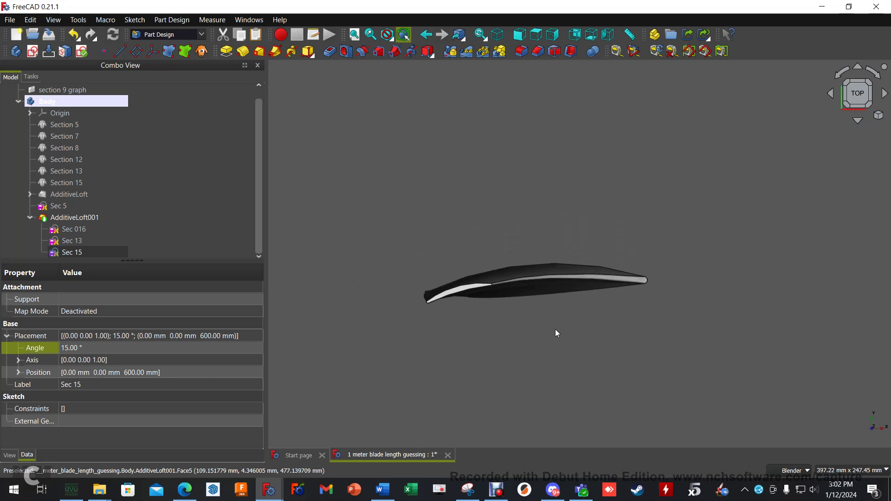
{"action": "middle_click_drag", "start_coordinate": [555, 328], "coordinate": [497, 370]}
{"action": "scroll", "coordinate": [498, 336], "scroll_direction": "down", "scroll_amount": 3}
{"action": "scroll", "coordinate": [425, 322], "scroll_direction": "up", "scroll_amount": 8}
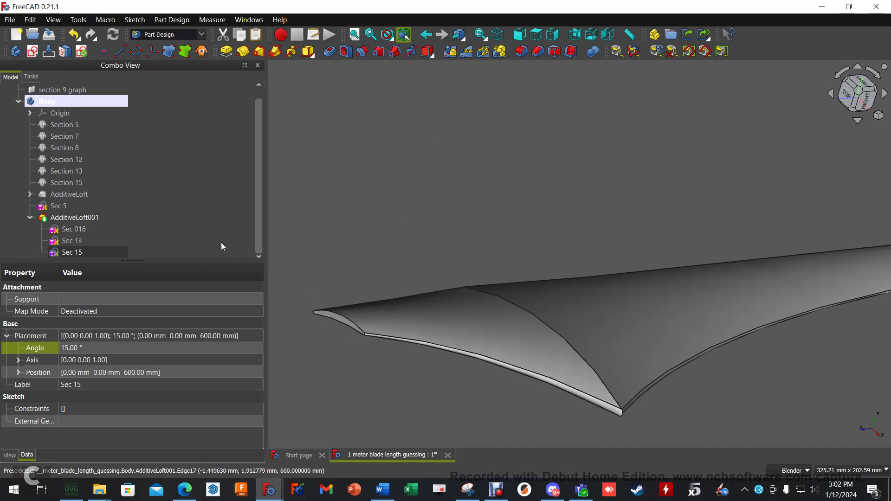
- Edit the Sec 15 sketch, dragging its upper curve up to thicken the tip, and close it
{"action": "double_click", "coordinate": [72, 252]}
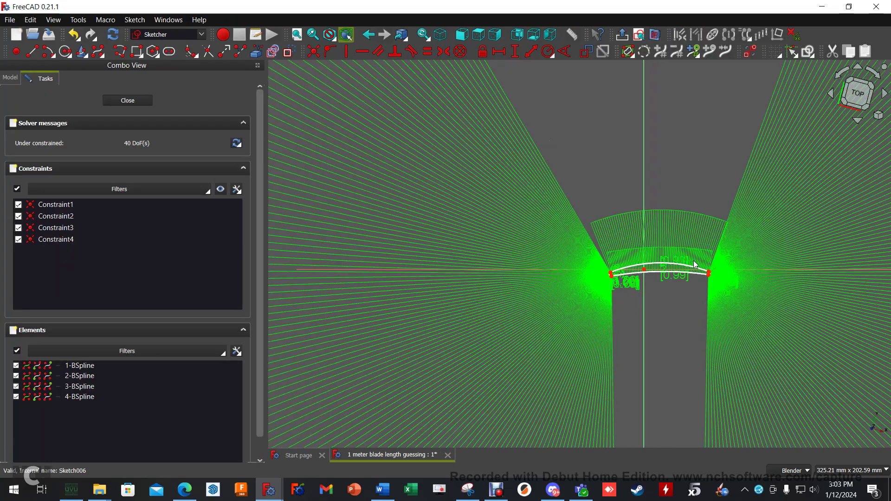
{"action": "left_click_drag", "start_coordinate": [611, 263], "coordinate": [614, 170]}
{"action": "left_click", "coordinate": [142, 100]}
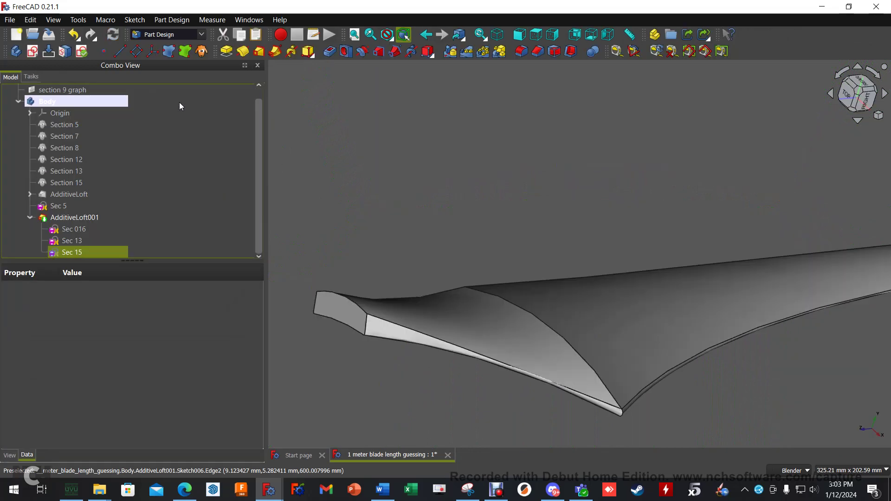
{"action": "scroll", "coordinate": [356, 300], "scroll_direction": "up", "scroll_amount": 5}
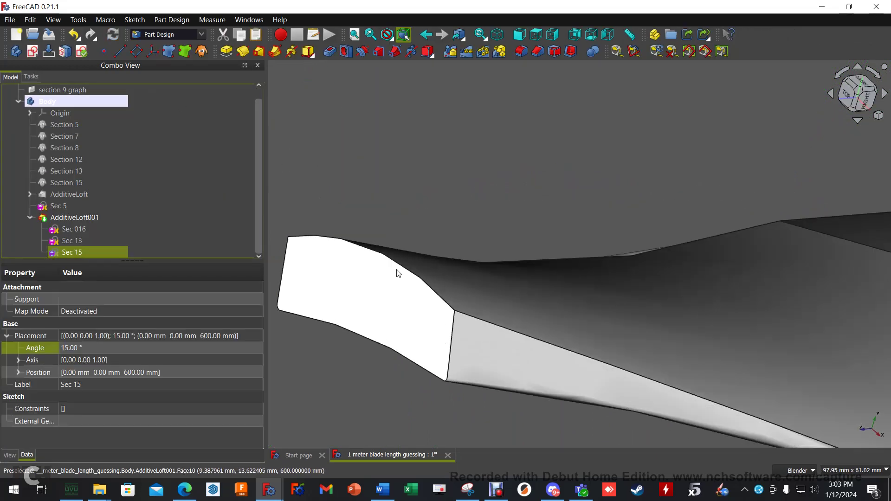
{"action": "scroll", "coordinate": [400, 295], "scroll_direction": "down", "scroll_amount": 3}
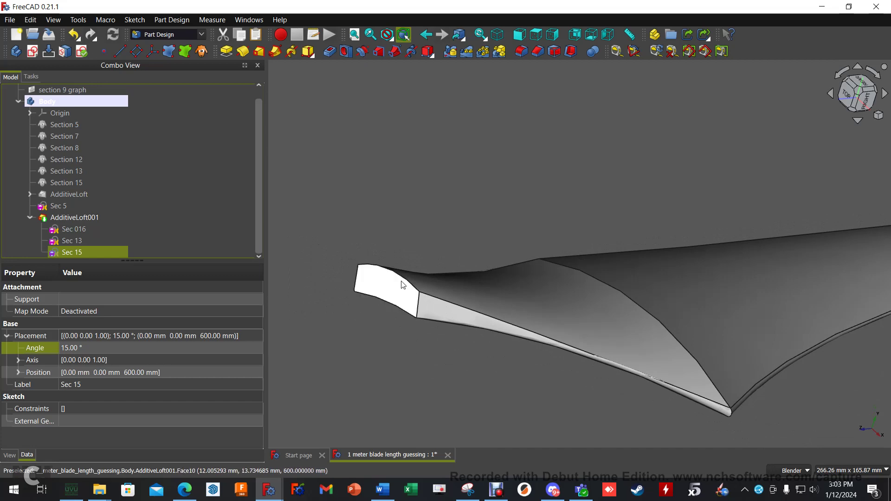
{"action": "scroll", "coordinate": [394, 290], "scroll_direction": "down", "scroll_amount": 3}
- Orbit to a right-side view and center the blade to inspect the thickened tip
{"action": "middle_click_drag", "start_coordinate": [421, 347], "coordinate": [664, 325]}
{"action": "scroll", "coordinate": [713, 342], "scroll_direction": "down", "scroll_amount": 4}
{"action": "middle_click_drag", "start_coordinate": [712, 341], "coordinate": [690, 308]}
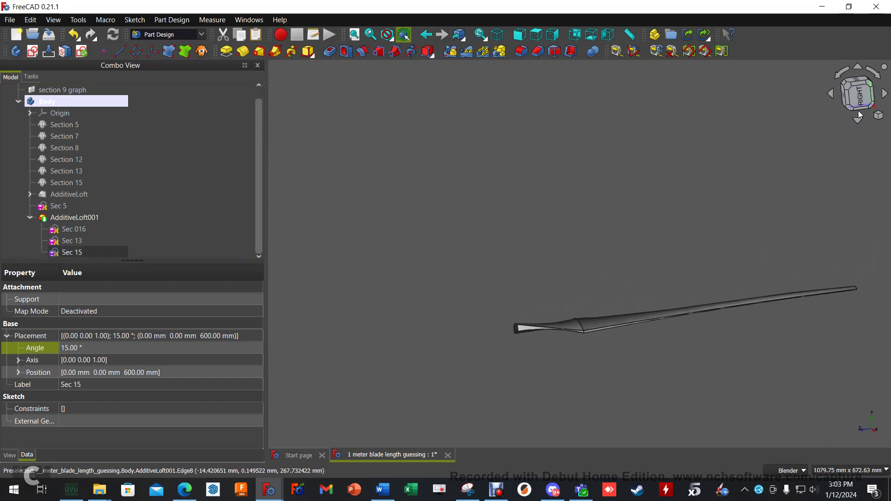
{"action": "left_click", "coordinate": [856, 95]}
{"action": "scroll", "coordinate": [575, 325], "scroll_direction": "up", "scroll_amount": 4}
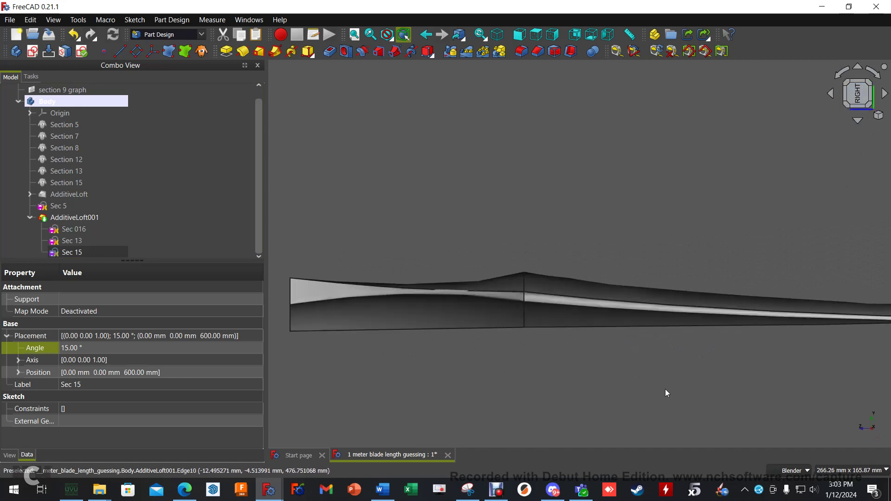
{"action": "scroll", "coordinate": [610, 372], "scroll_direction": "down", "scroll_amount": 4}
{"action": "middle_click_drag", "start_coordinate": [668, 397], "coordinate": [533, 319], "text": "shift"}
{"action": "scroll", "coordinate": [471, 324], "scroll_direction": "up", "scroll_amount": 2}
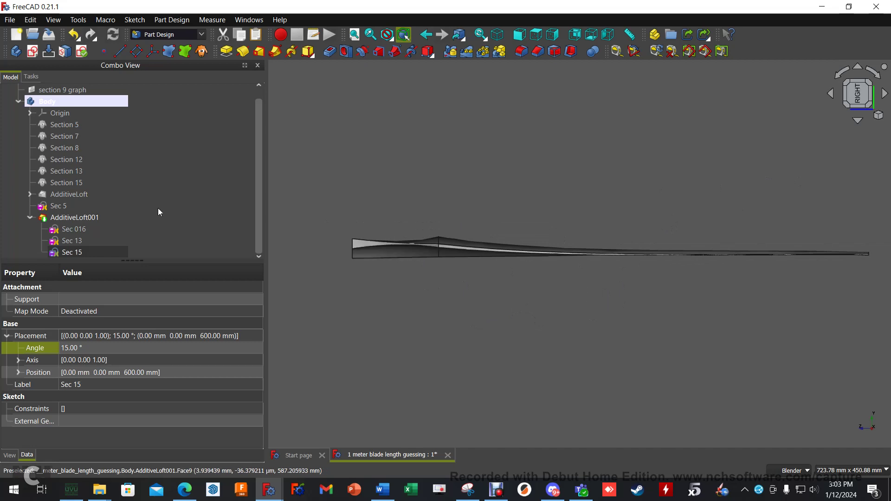
{"action": "left_click", "coordinate": [29, 217]}
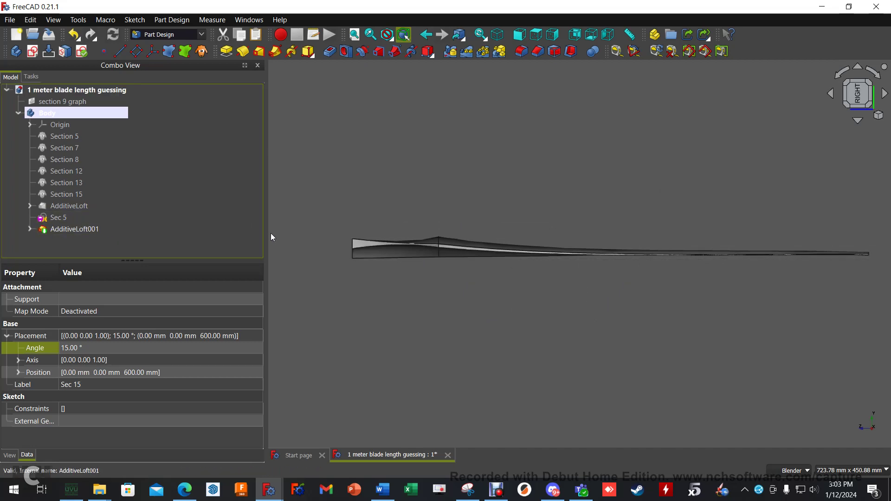